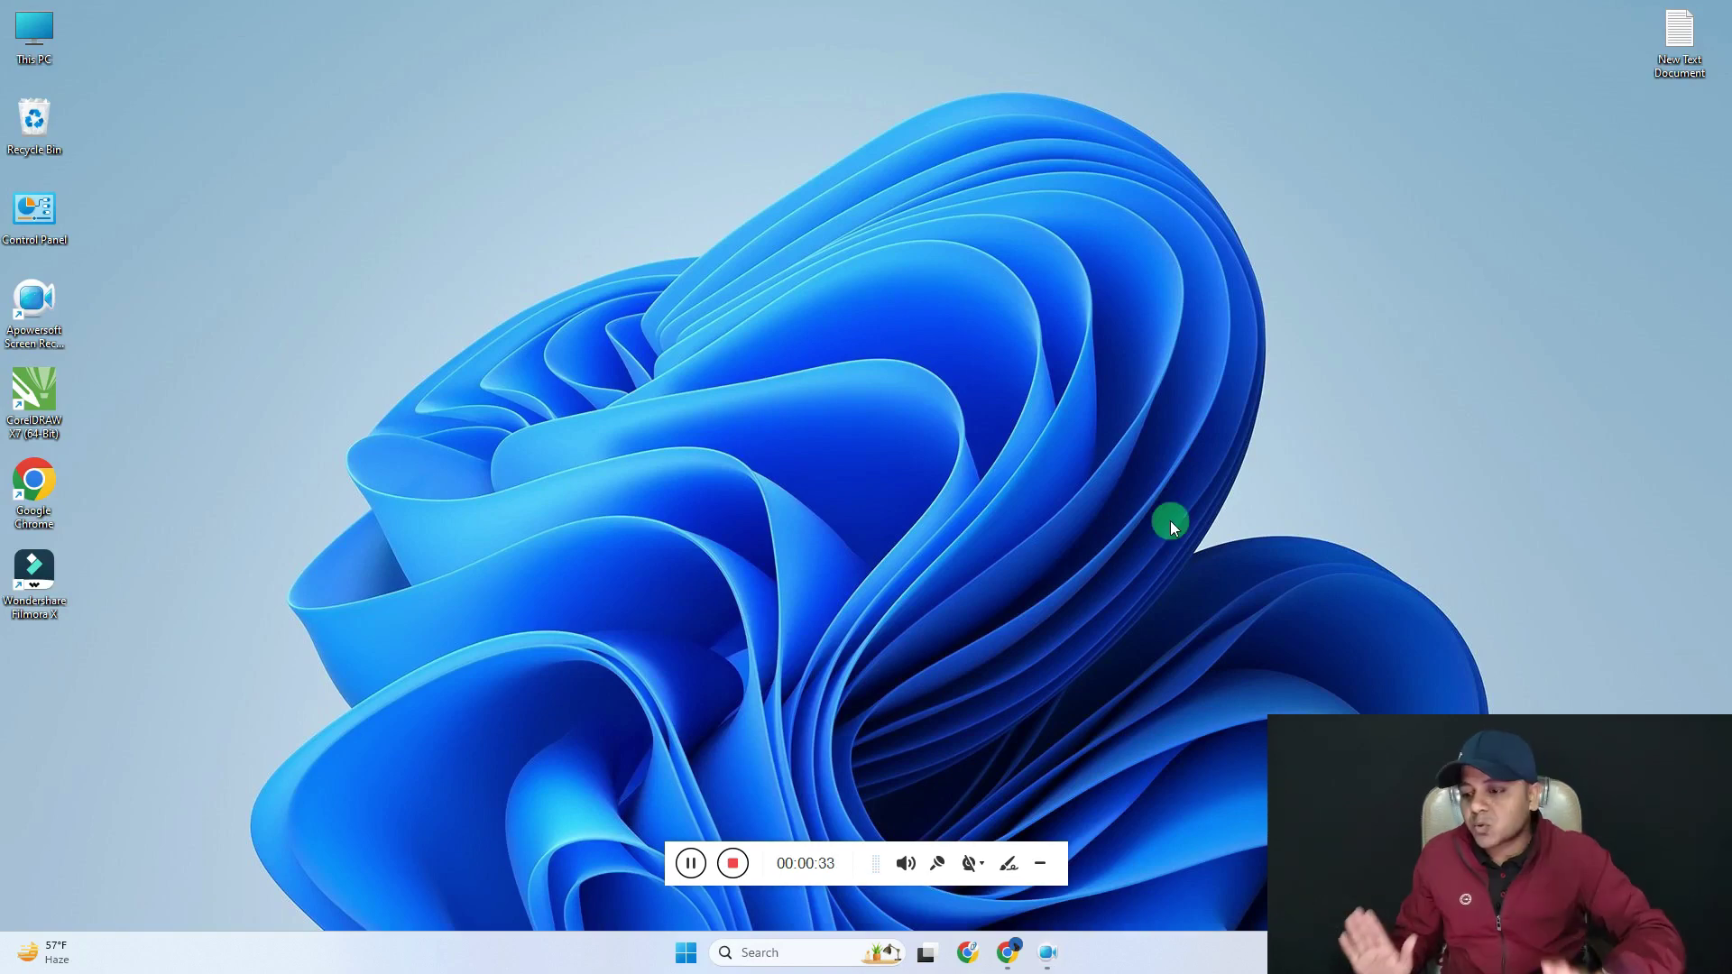
Switch to the AWS sign-in page in Chrome and sign in as root user with the already filled-in password.
{"action": "mouse_move", "coordinate": [1022, 955]}
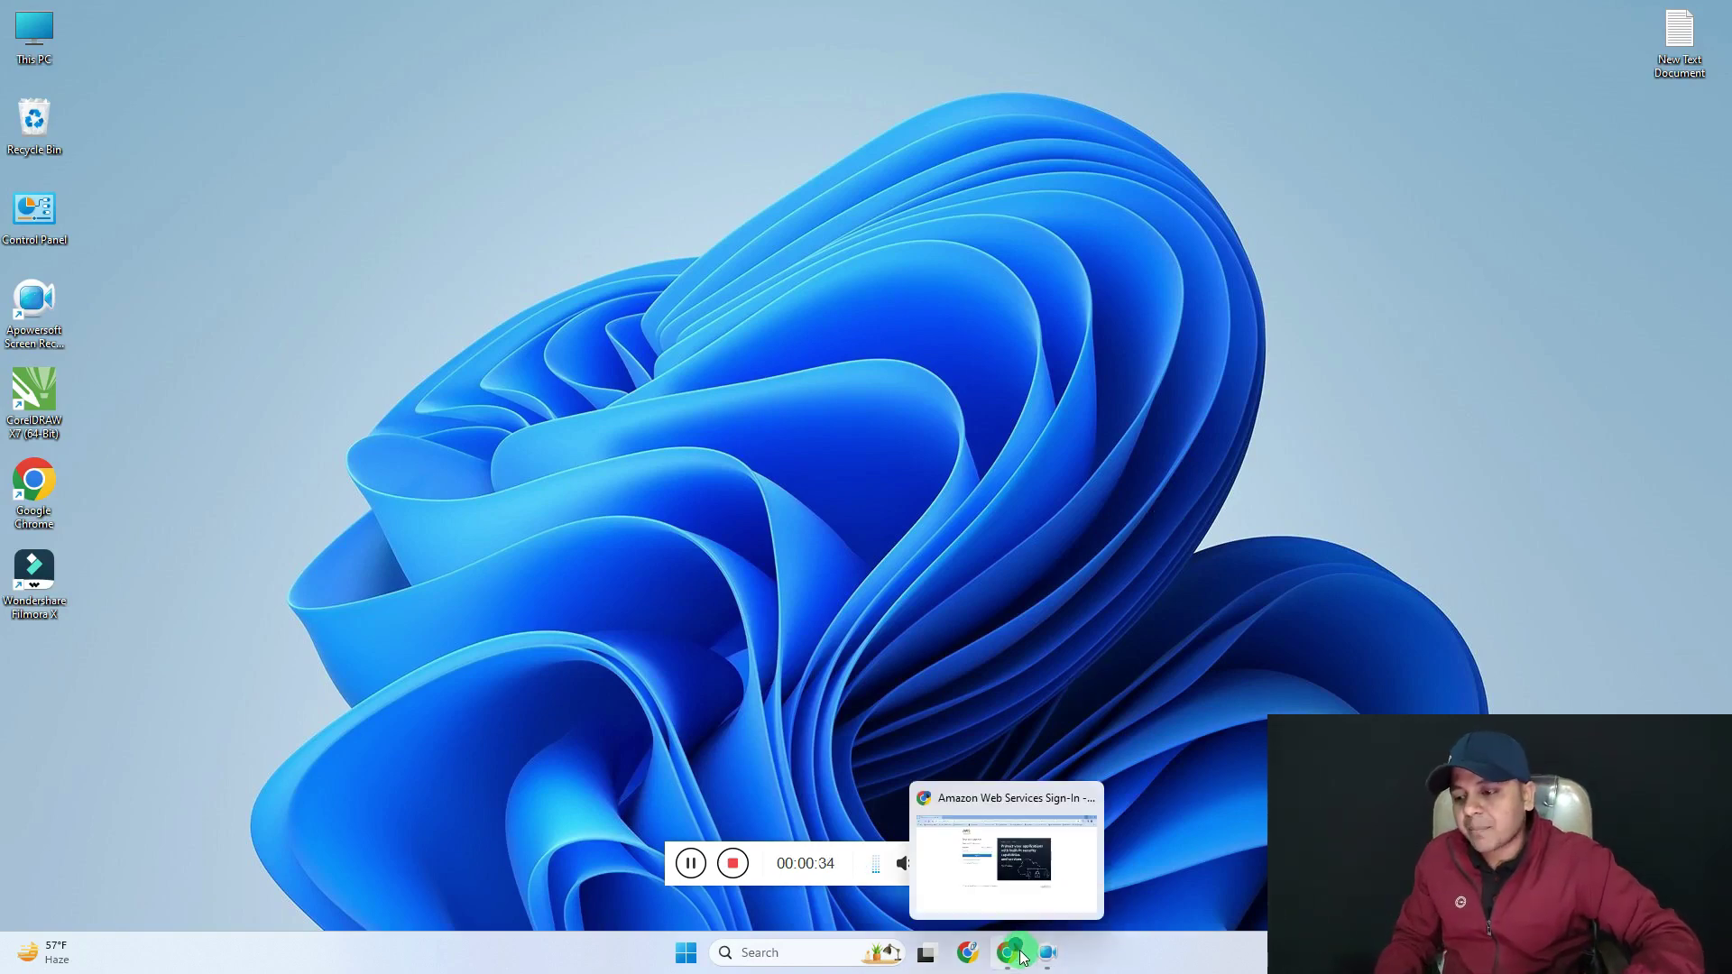
{"action": "left_click", "coordinate": [999, 897]}
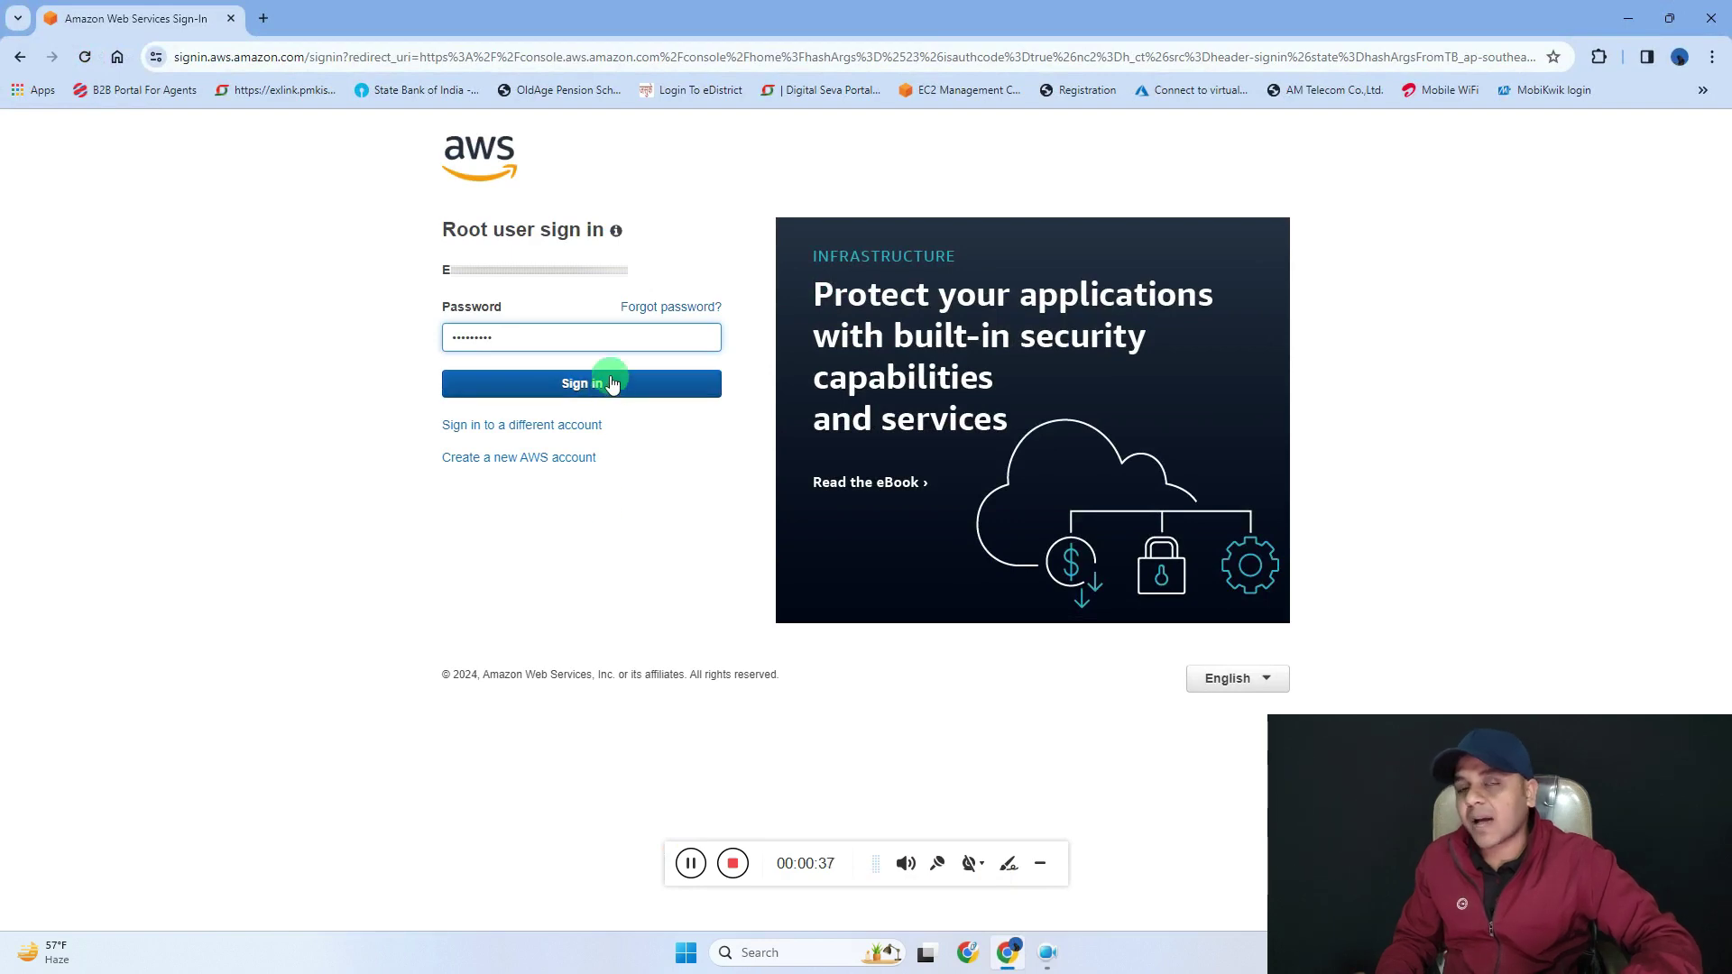
{"action": "left_click", "coordinate": [611, 383]}
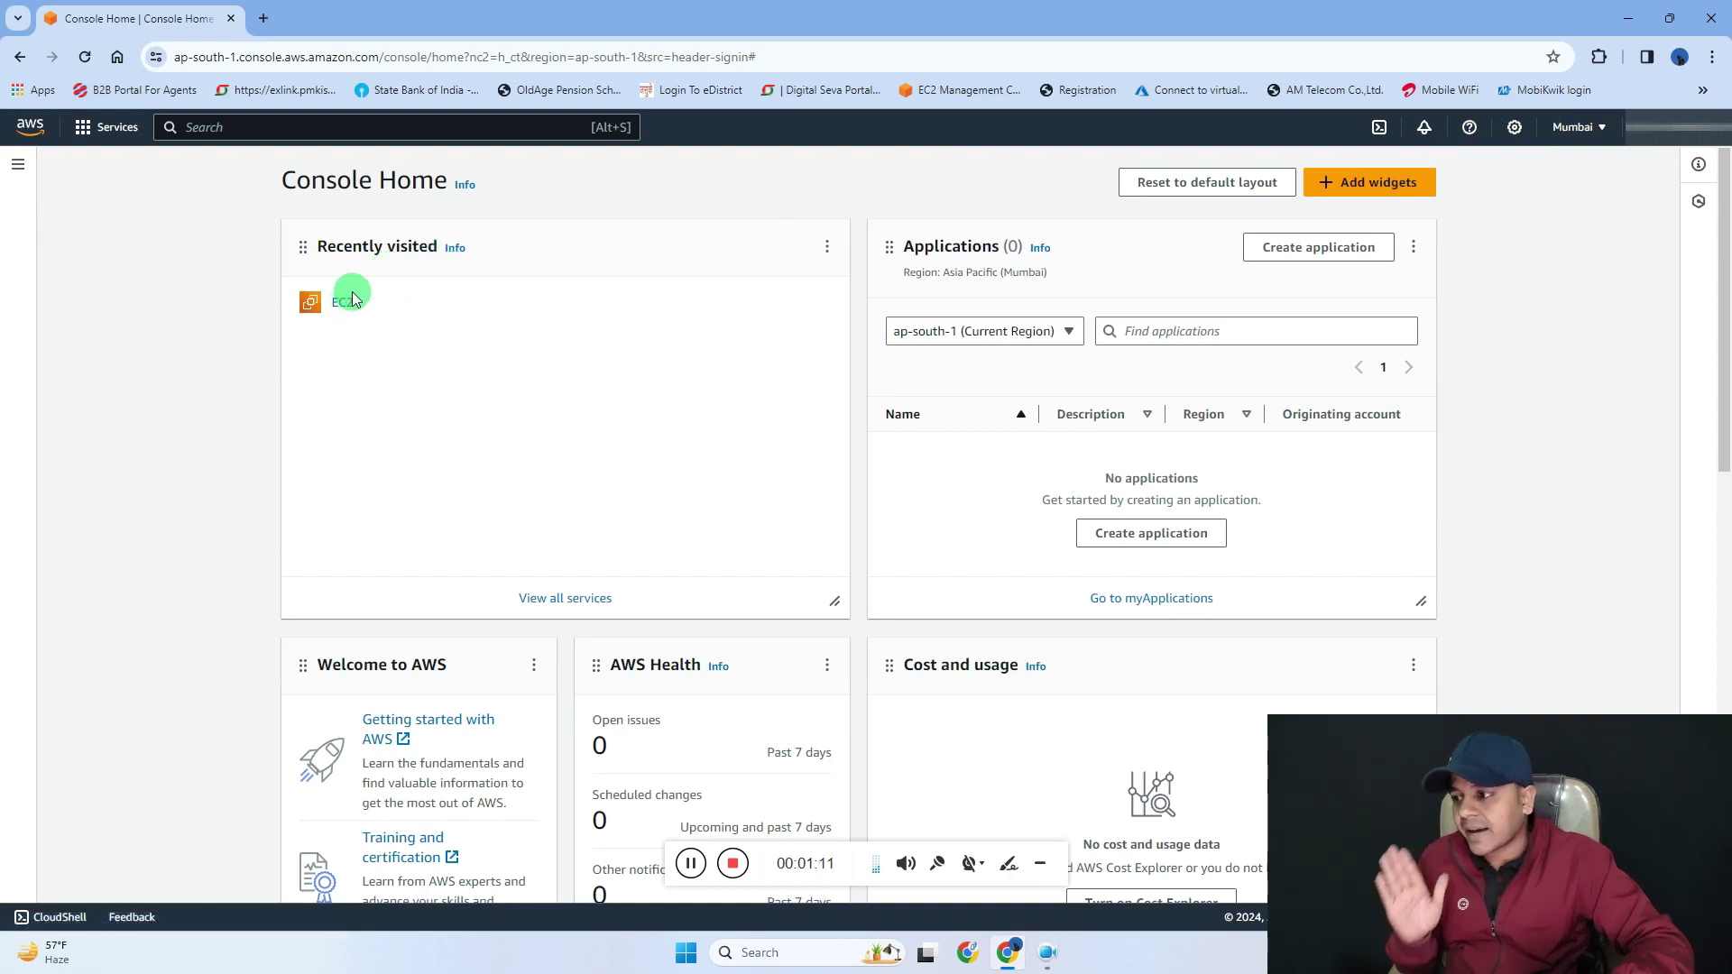
Browse the complete list of AWS services and open EC2.
{"action": "left_click", "coordinate": [103, 131]}
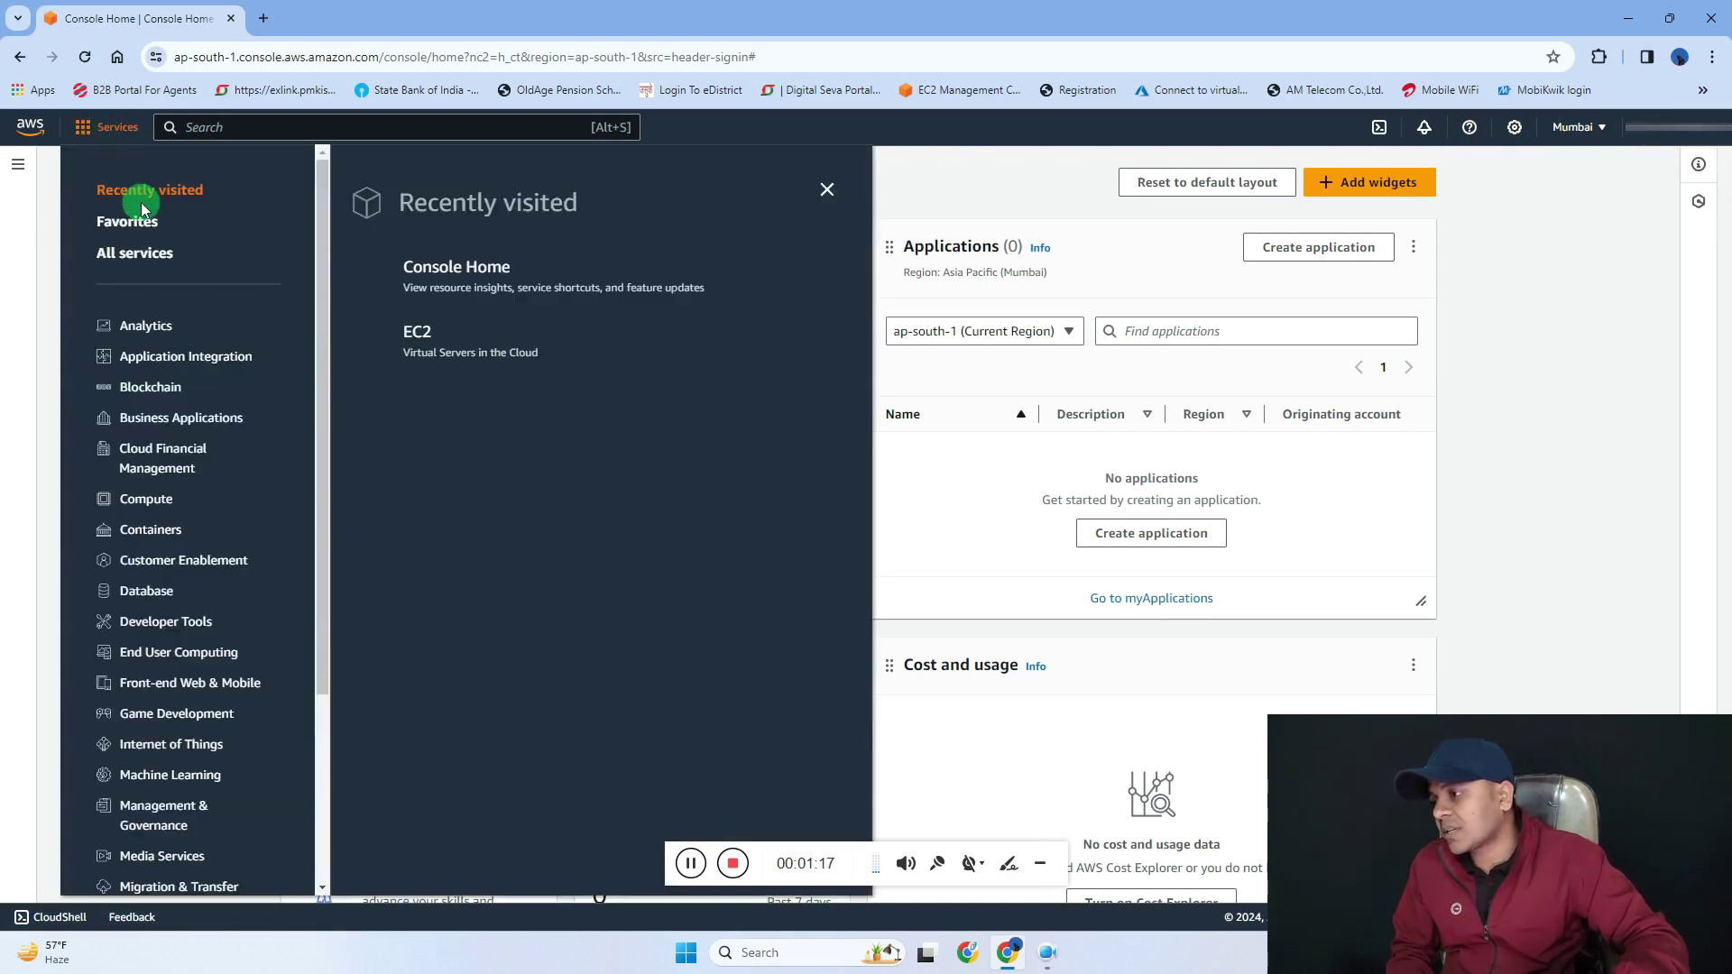
{"action": "left_click", "coordinate": [142, 254]}
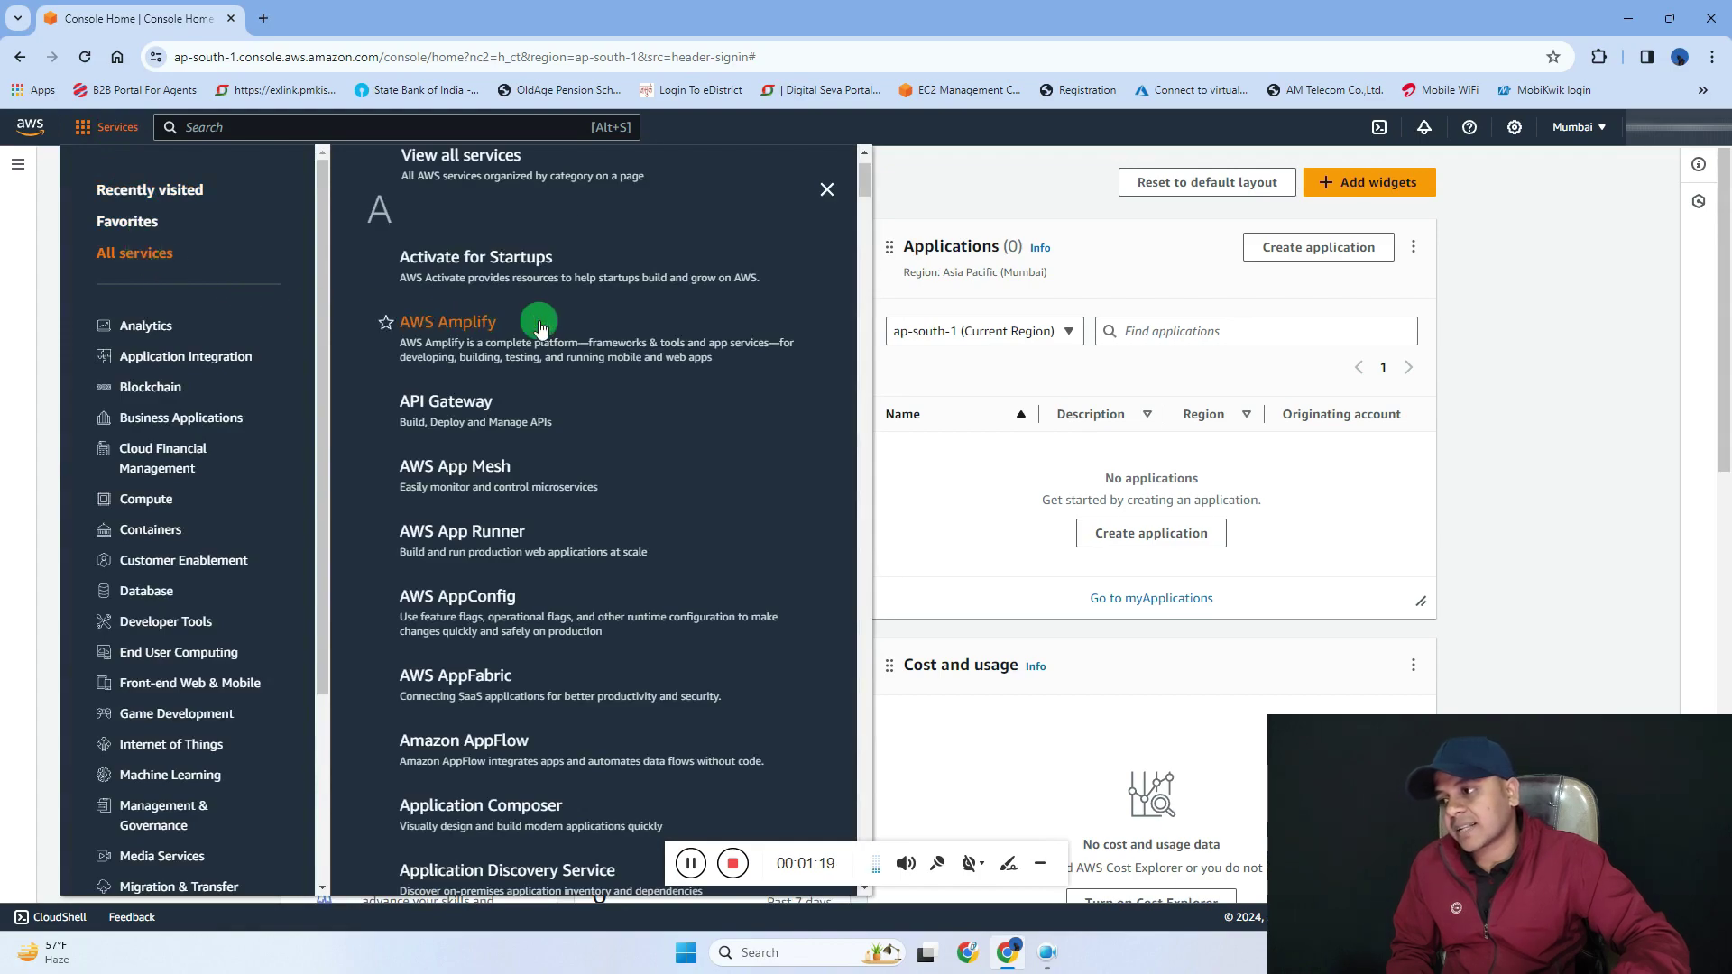
{"action": "scroll", "coordinate": [541, 327], "scroll_direction": "down", "scroll_amount": 12}
{"action": "scroll", "coordinate": [541, 329], "scroll_direction": "down", "scroll_amount": 20}
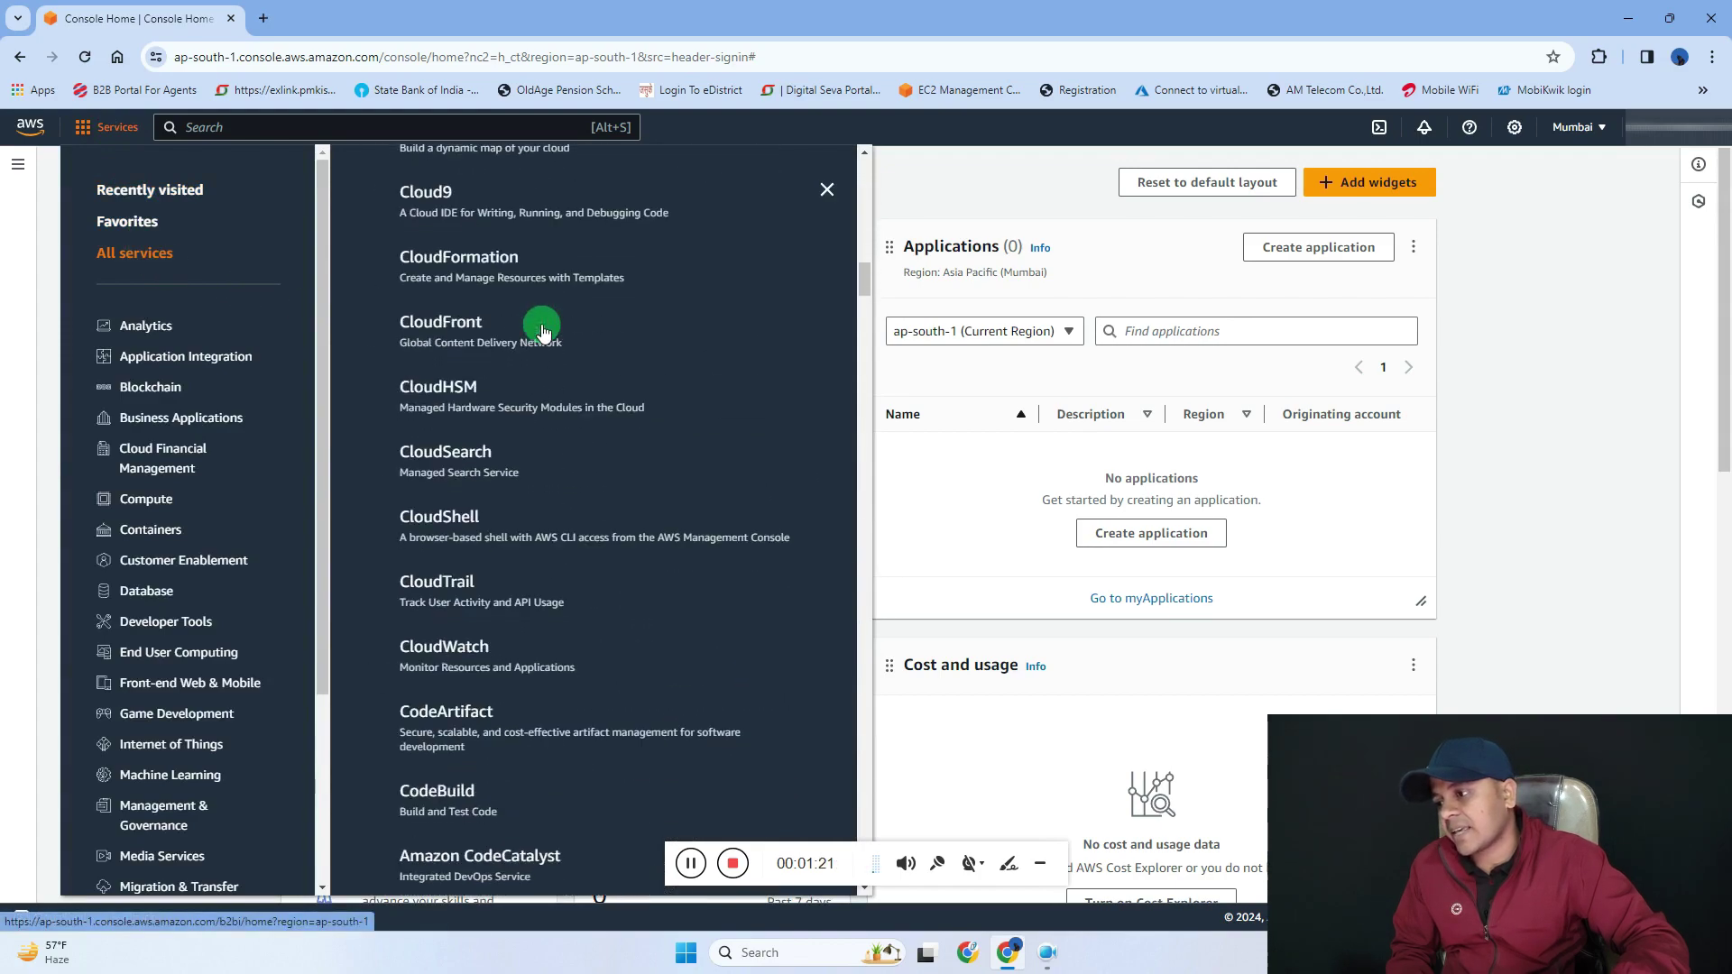
{"action": "scroll", "coordinate": [541, 329], "scroll_direction": "down", "scroll_amount": 18}
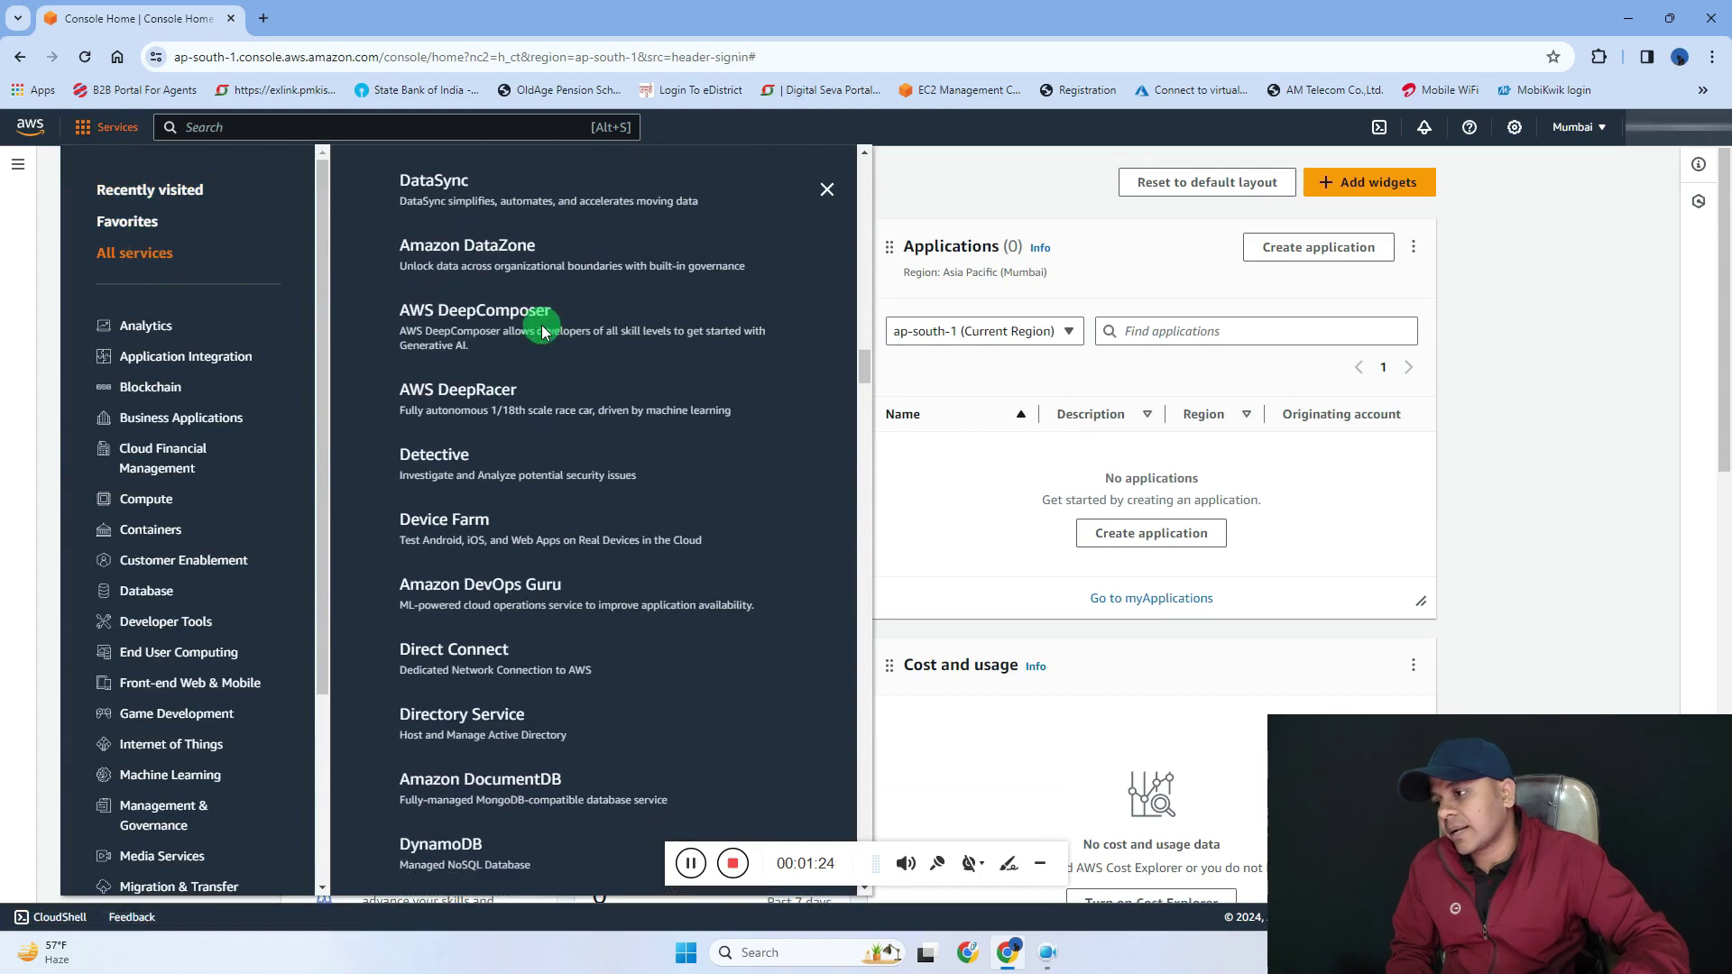
{"action": "scroll", "coordinate": [457, 225], "scroll_direction": "up", "scroll_amount": 2}
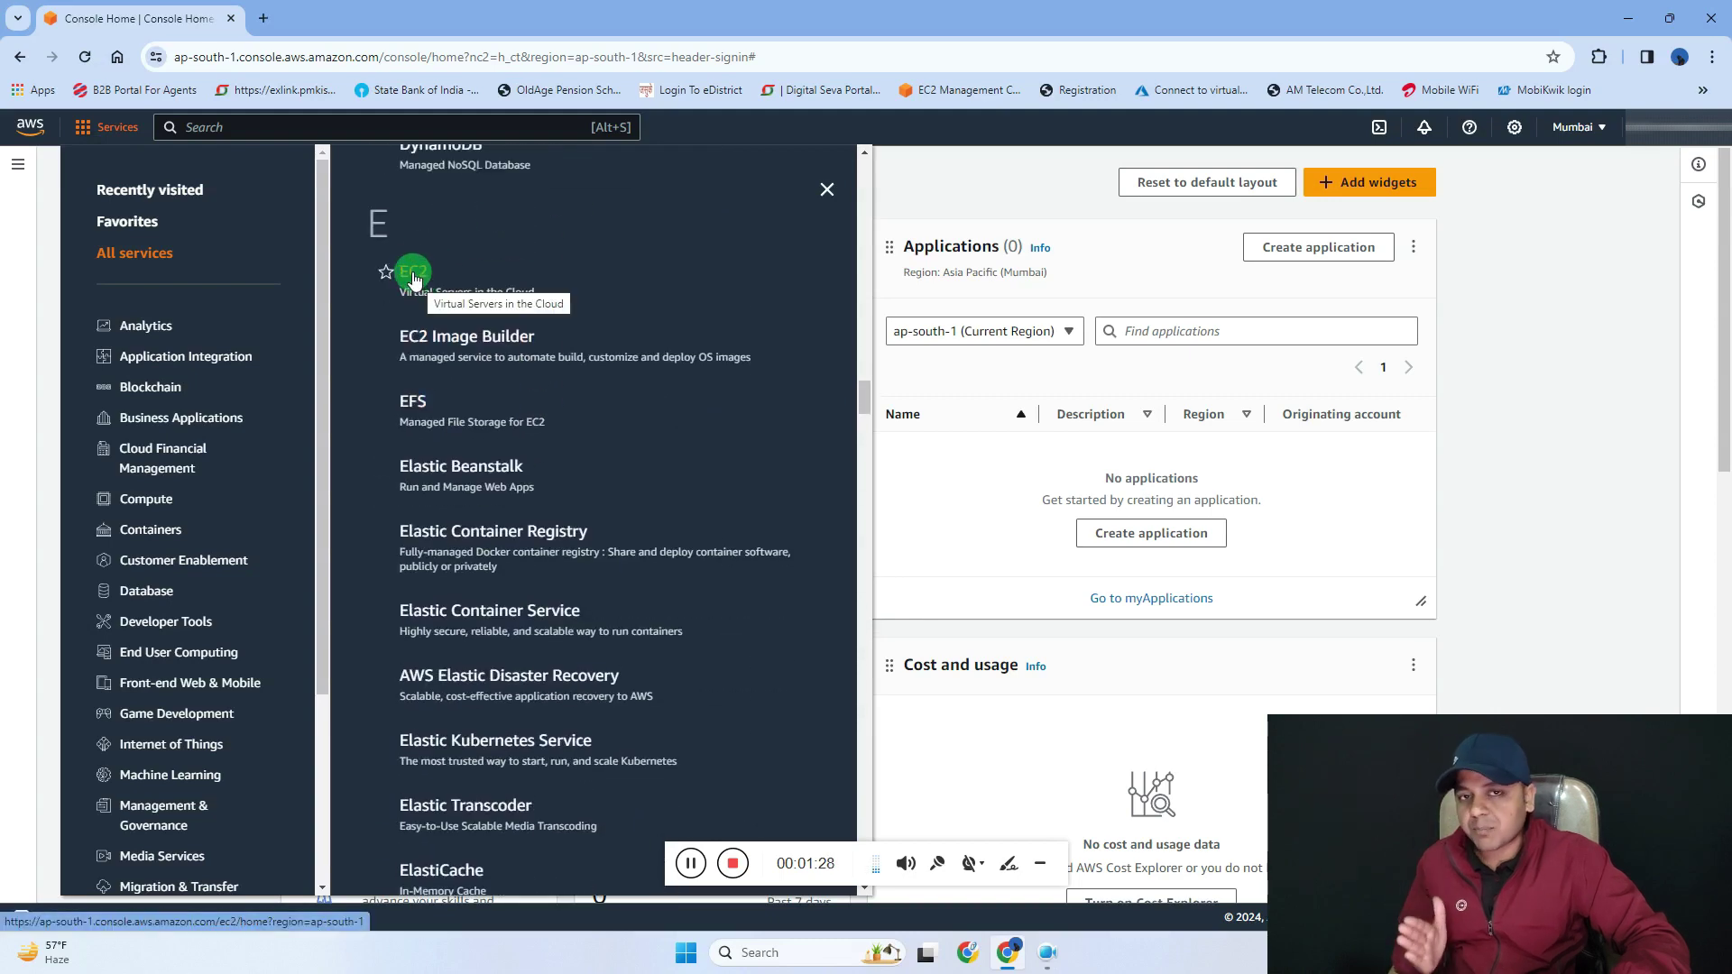
{"action": "left_click", "coordinate": [411, 275]}
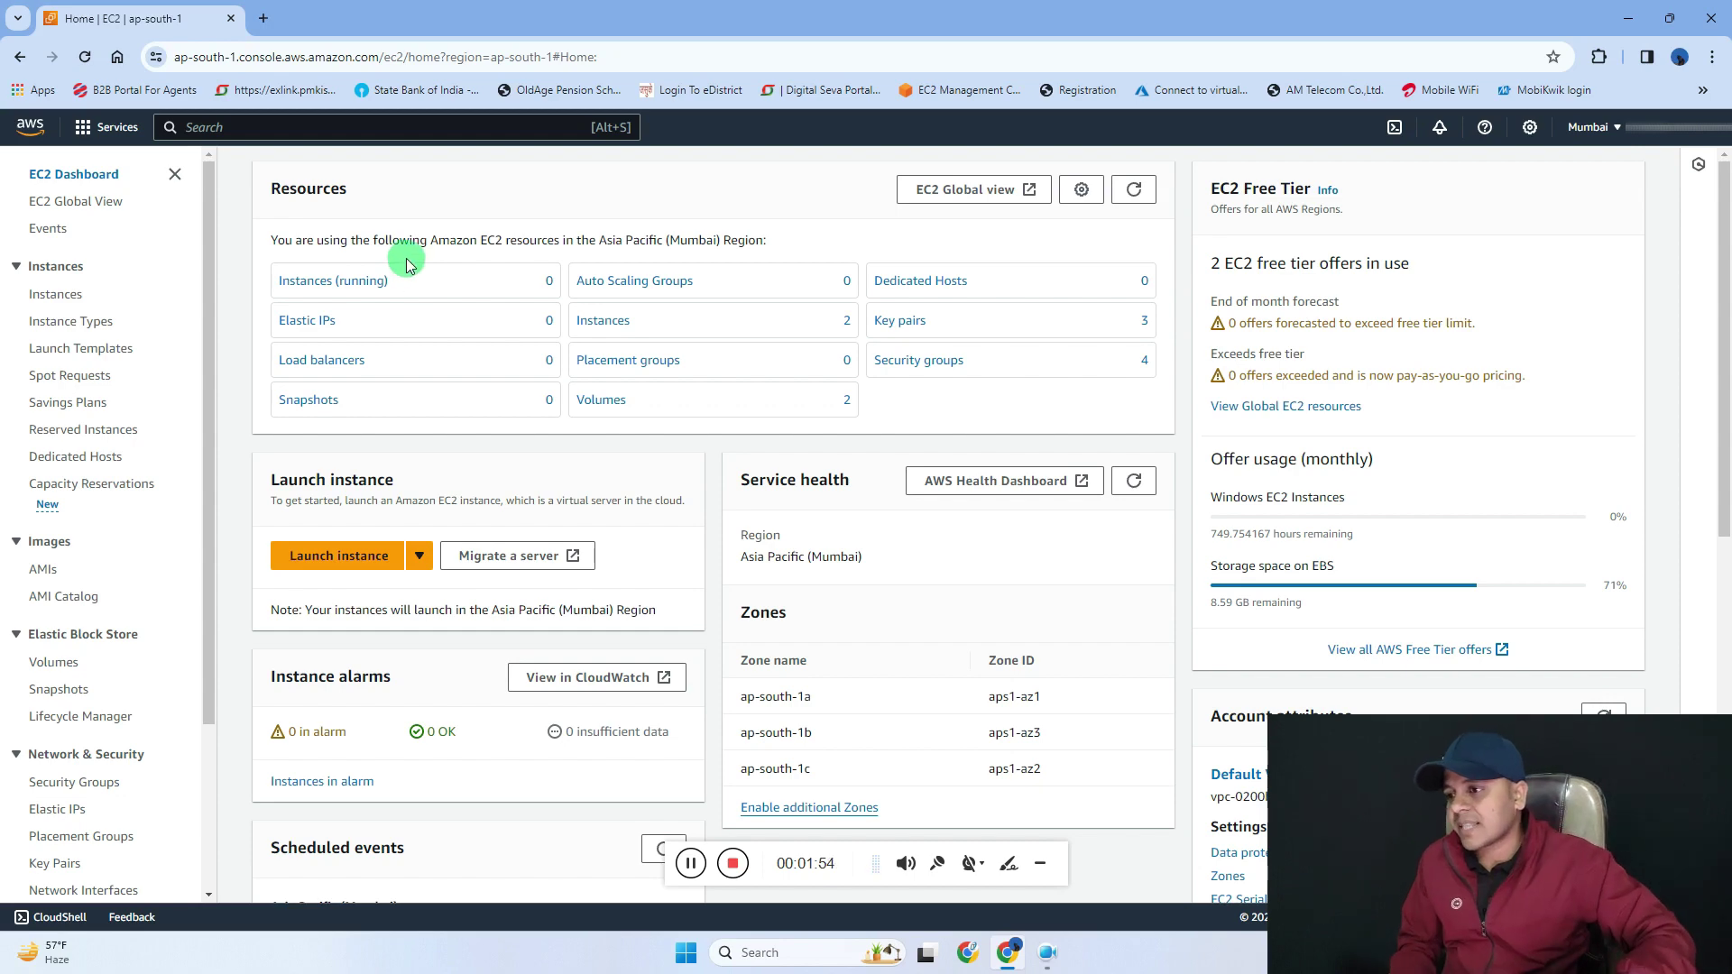
View the TEST instance's details in the instances list and return to the EC2 dashboard.
{"action": "left_click", "coordinate": [603, 323]}
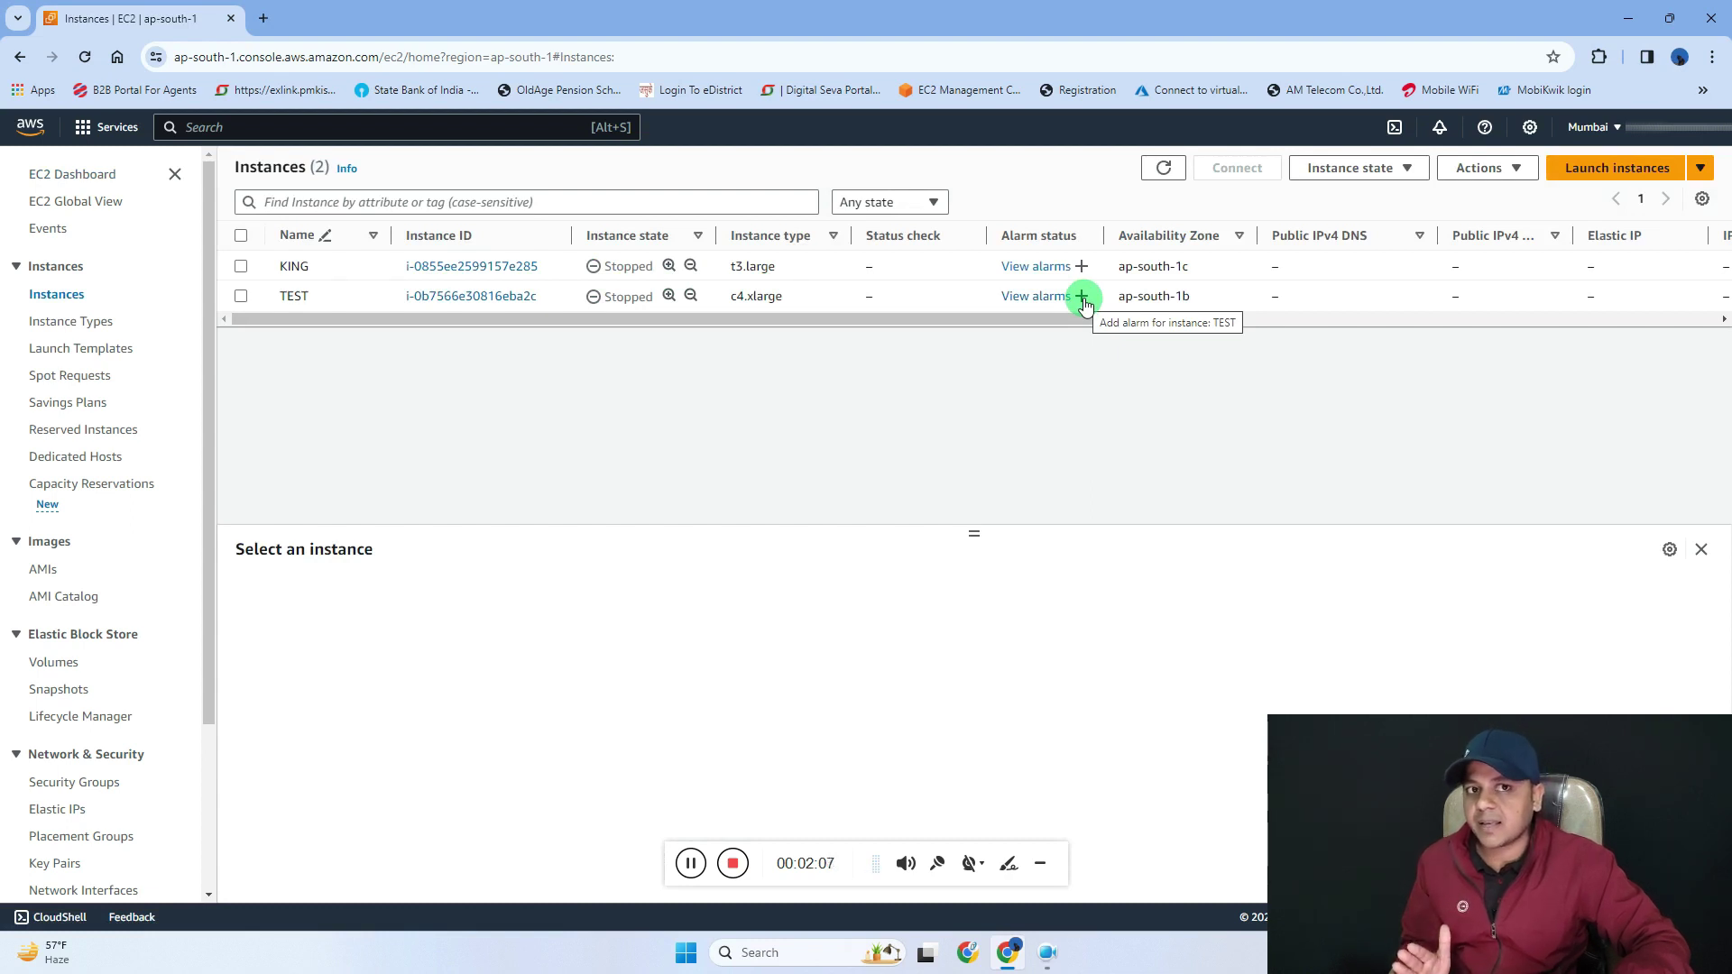
{"action": "left_click", "coordinate": [804, 302]}
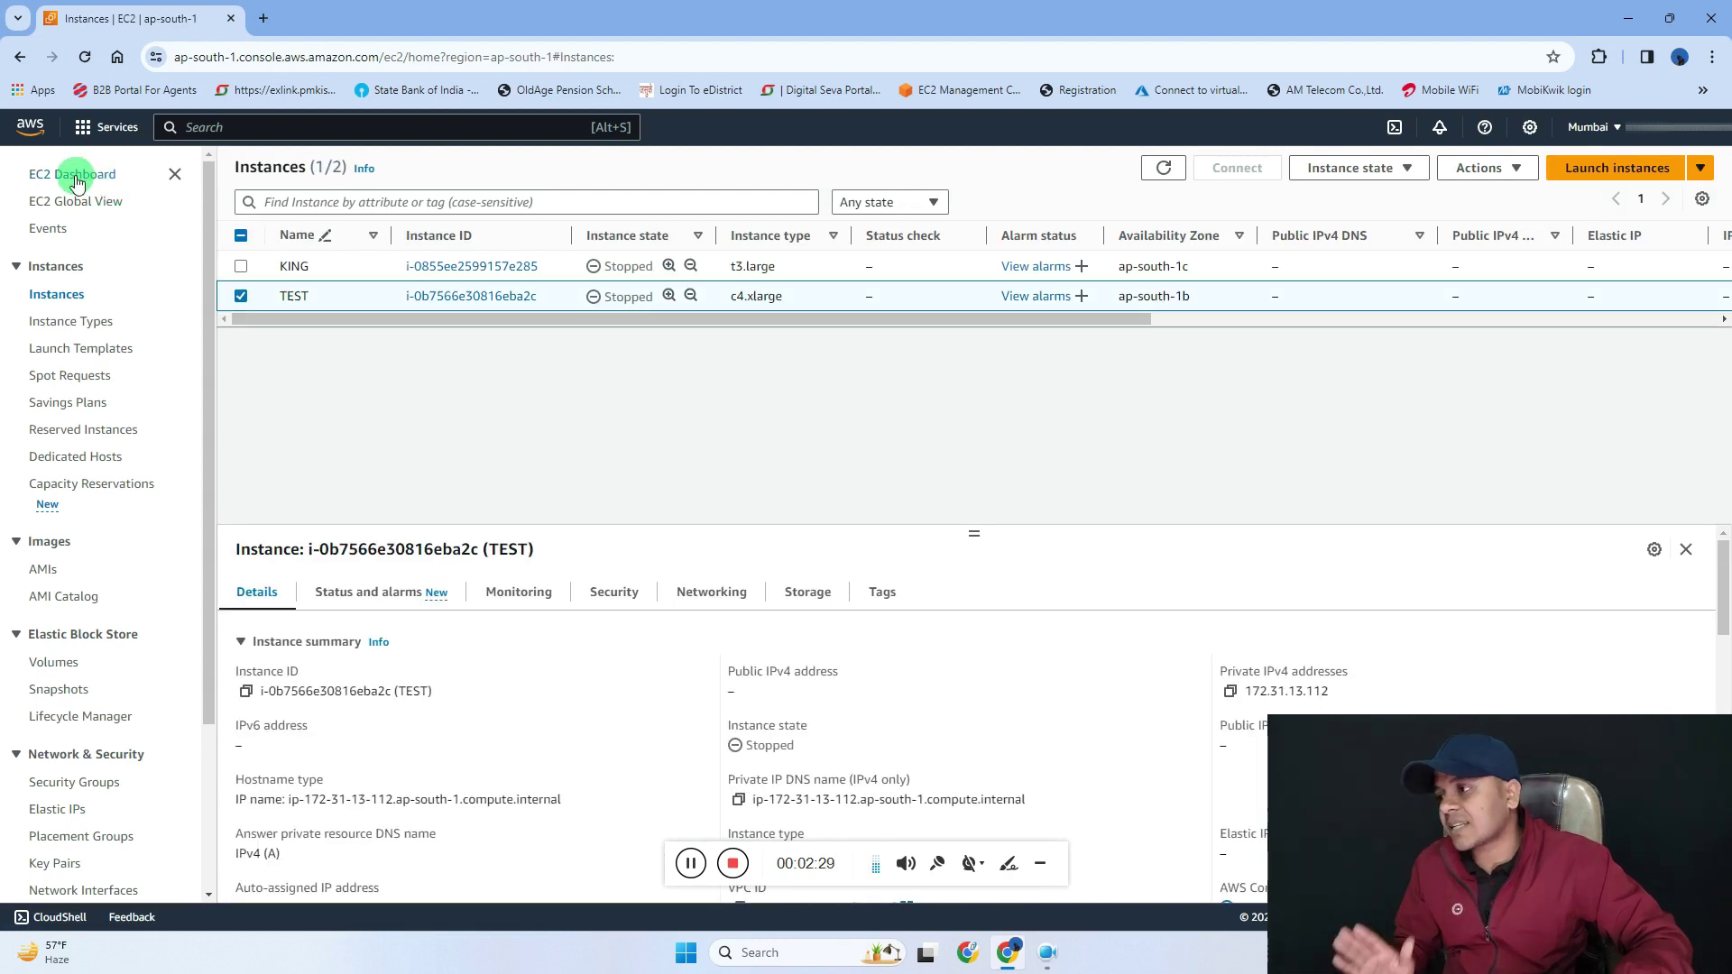
{"action": "left_click", "coordinate": [75, 176]}
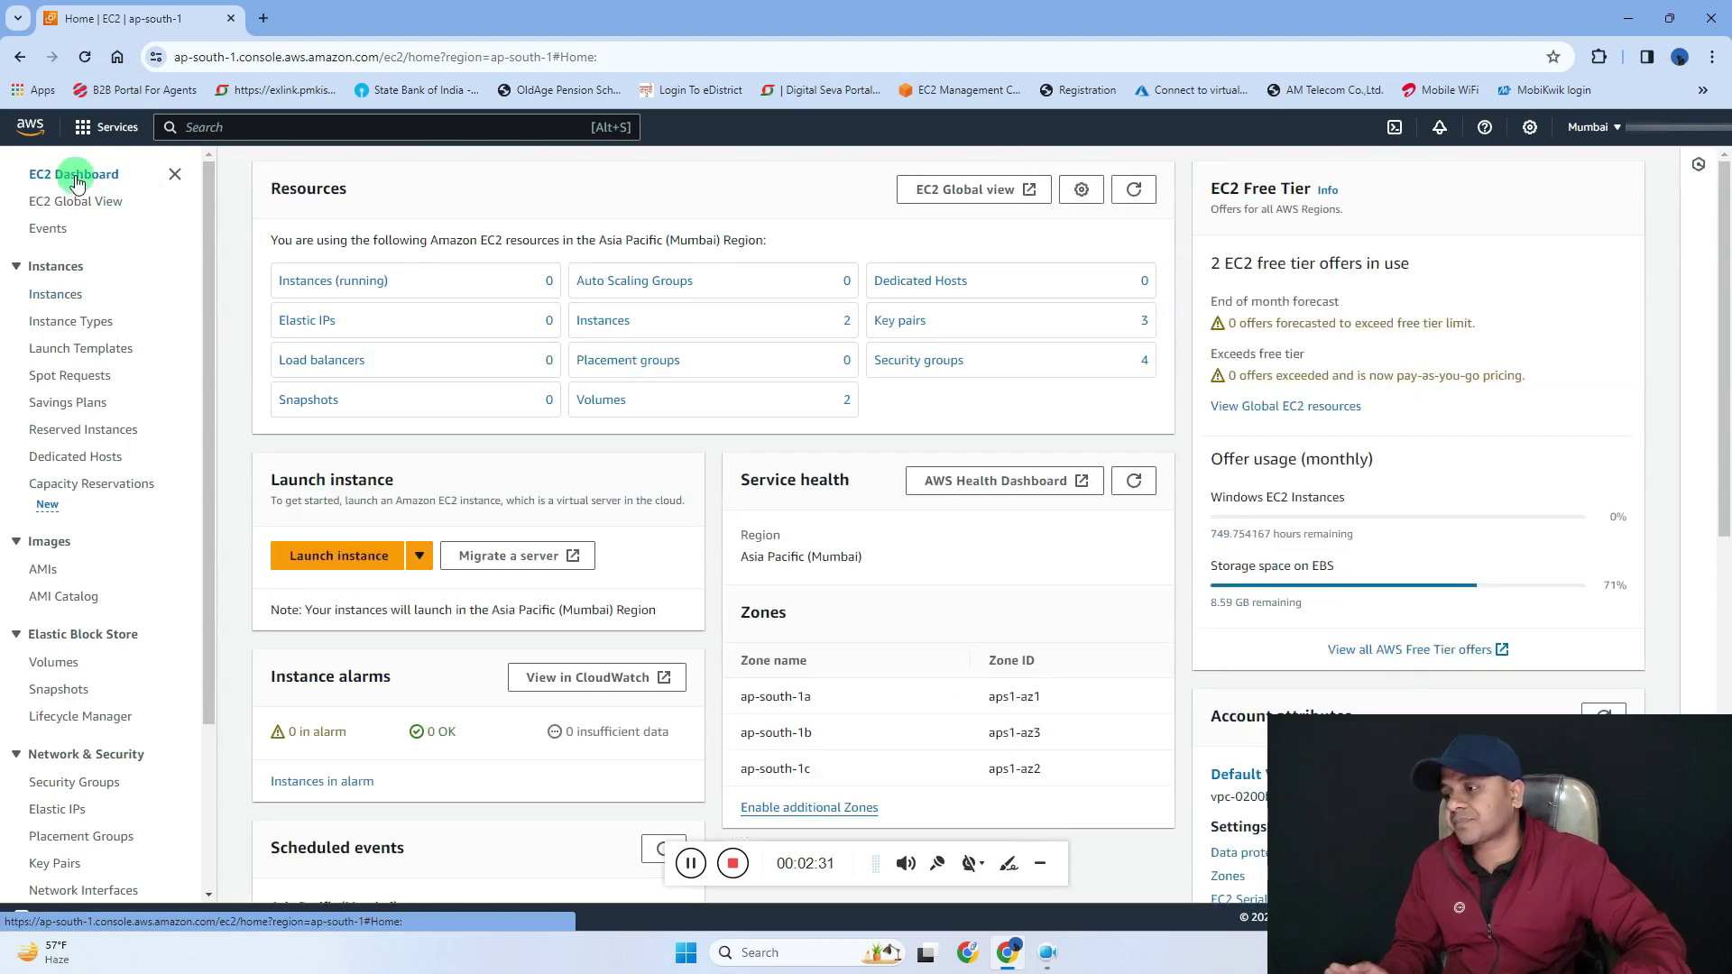
Allocate a new Elastic IP address from Amazon's pool of IPv4 addresses in the ap-south-1 network border group.
{"action": "left_click", "coordinate": [296, 333]}
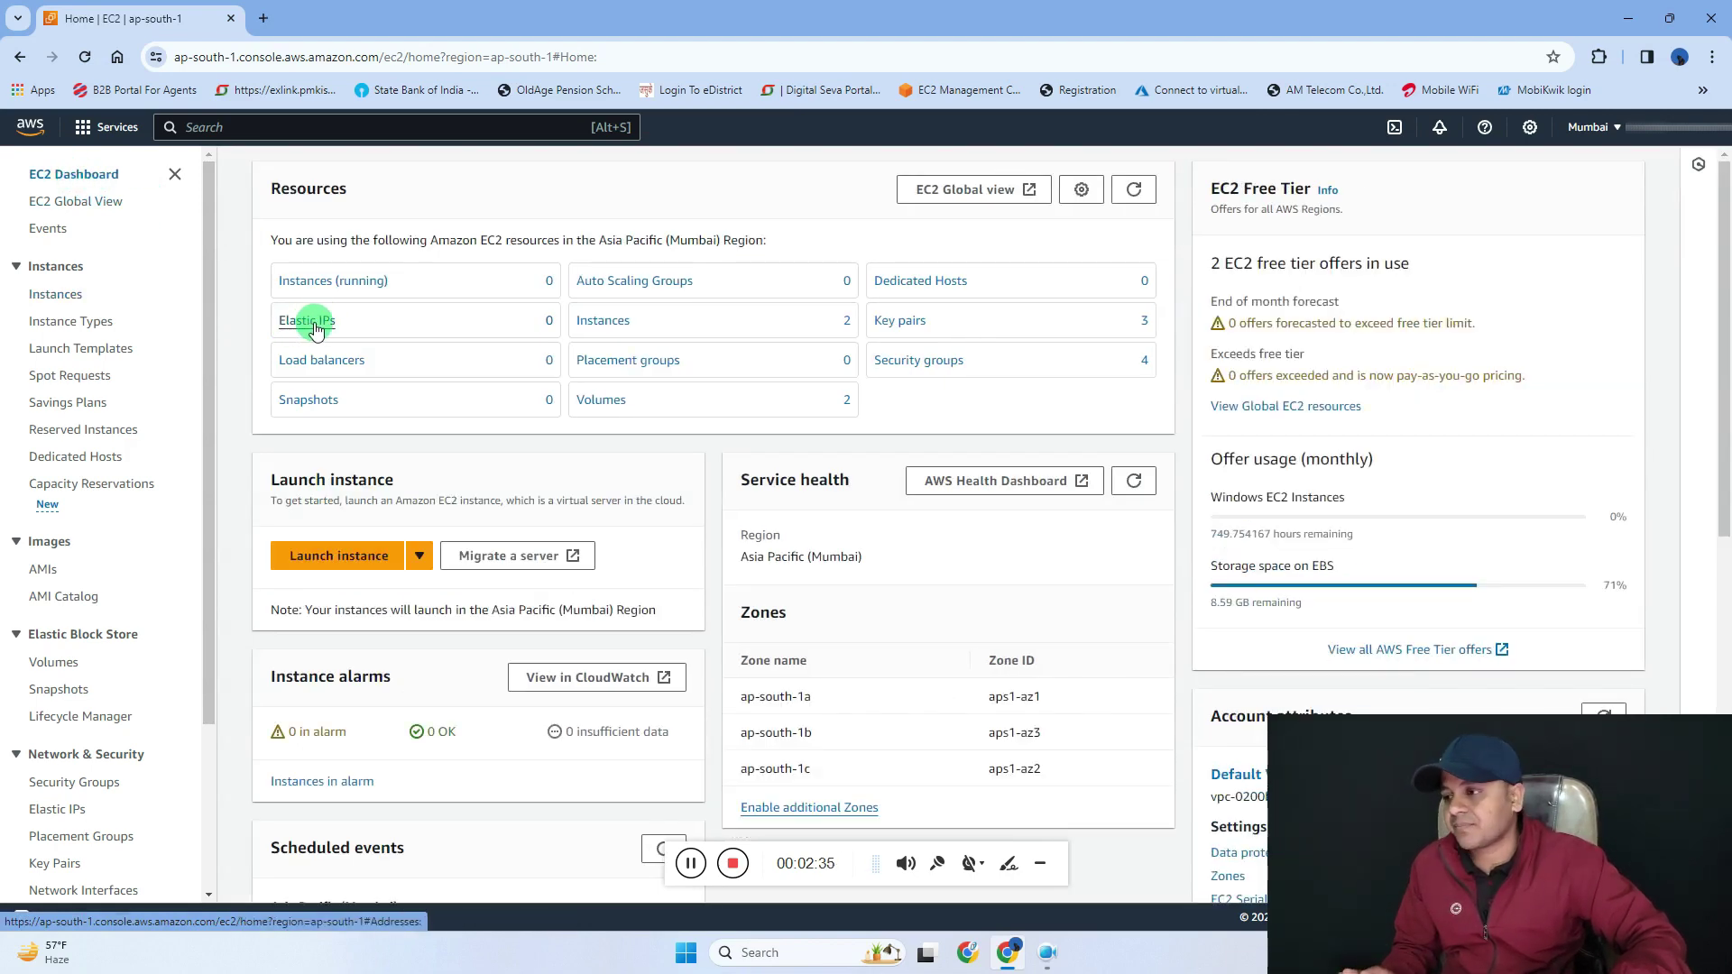
{"action": "left_click", "coordinate": [312, 323]}
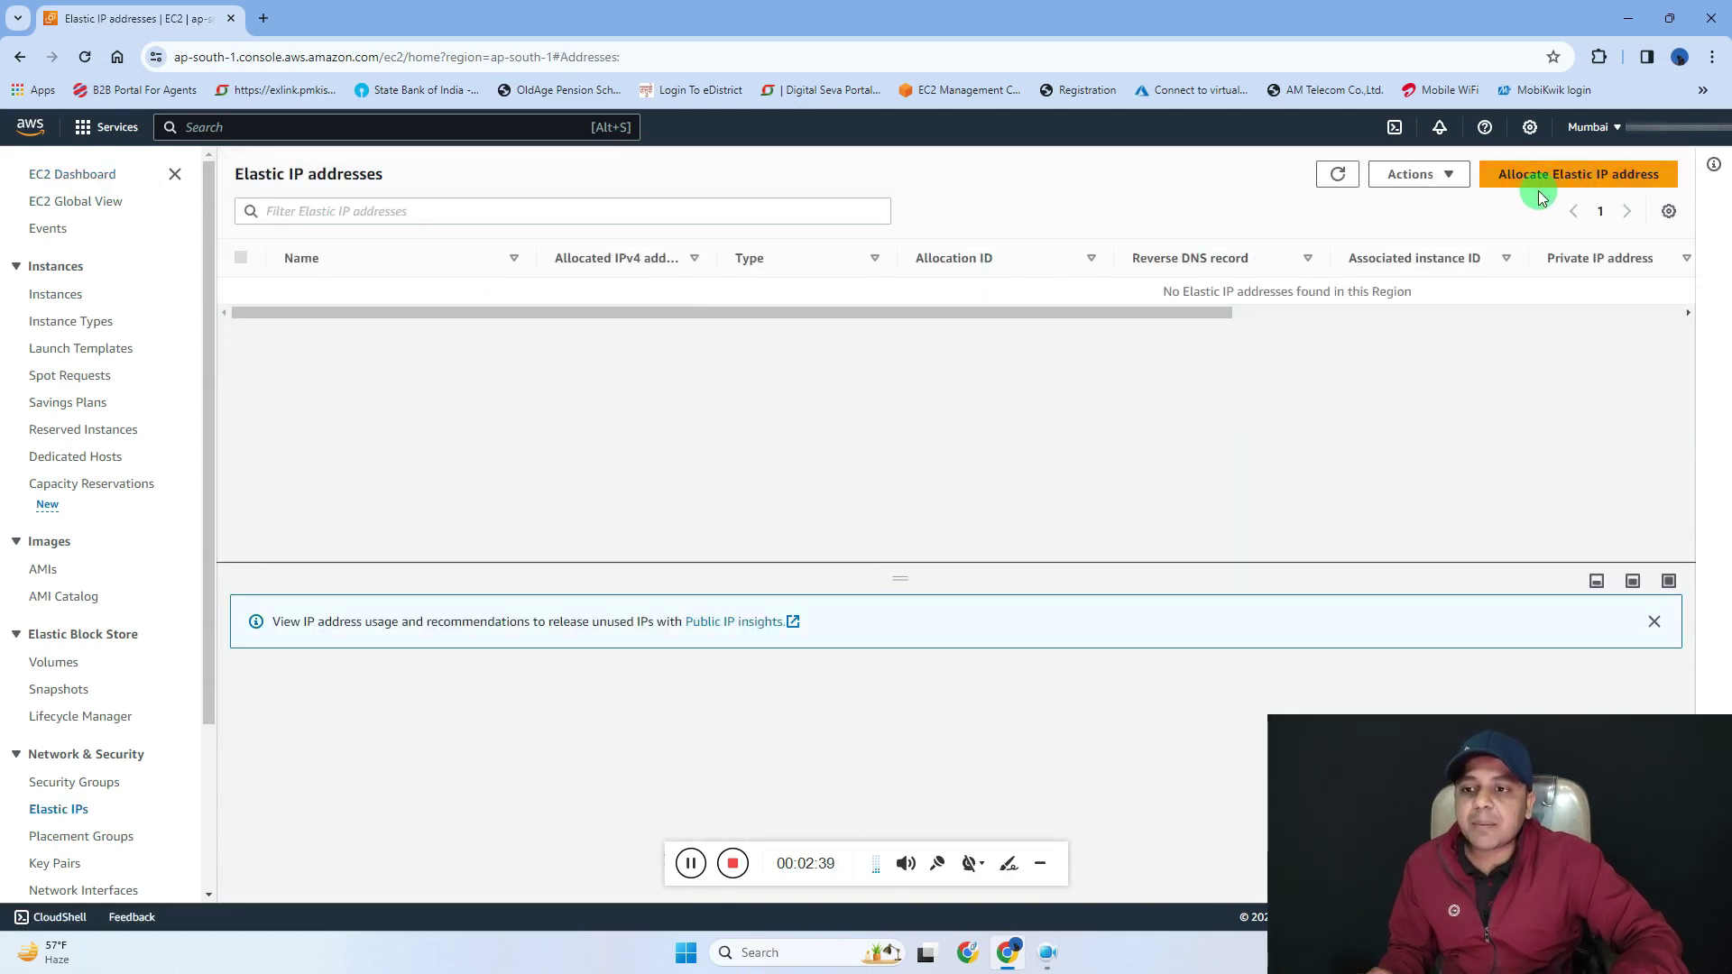
{"action": "left_click", "coordinate": [1611, 184]}
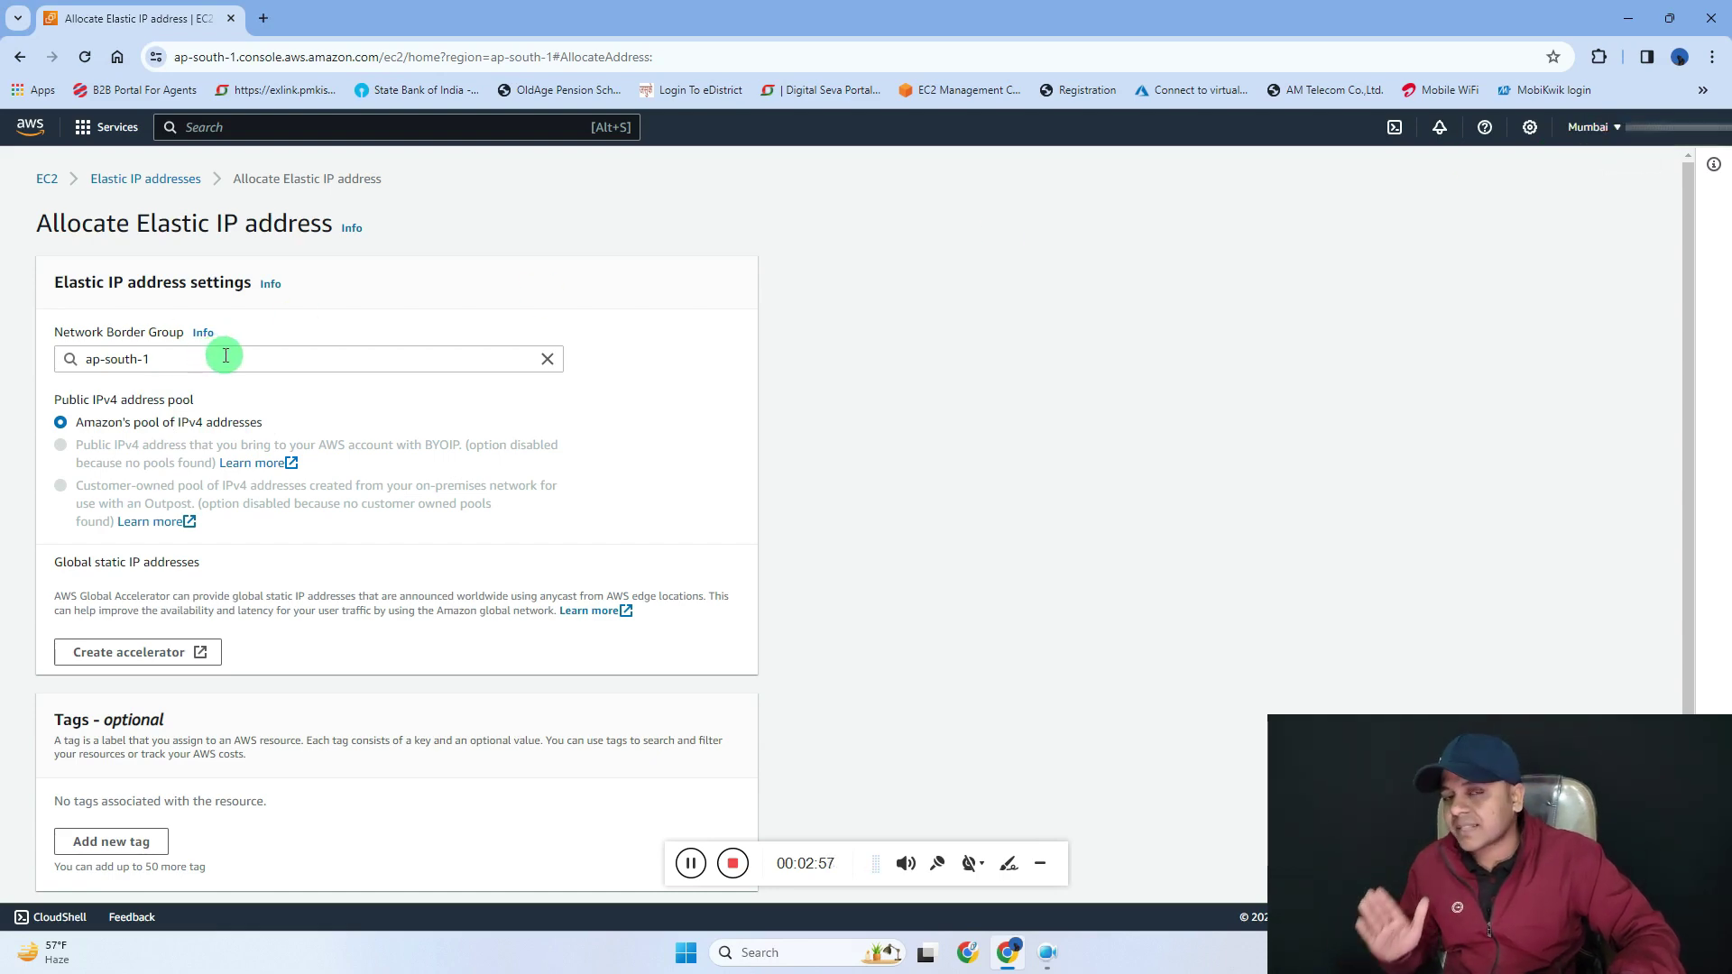
{"action": "scroll", "coordinate": [457, 517], "scroll_direction": "down", "scroll_amount": 1}
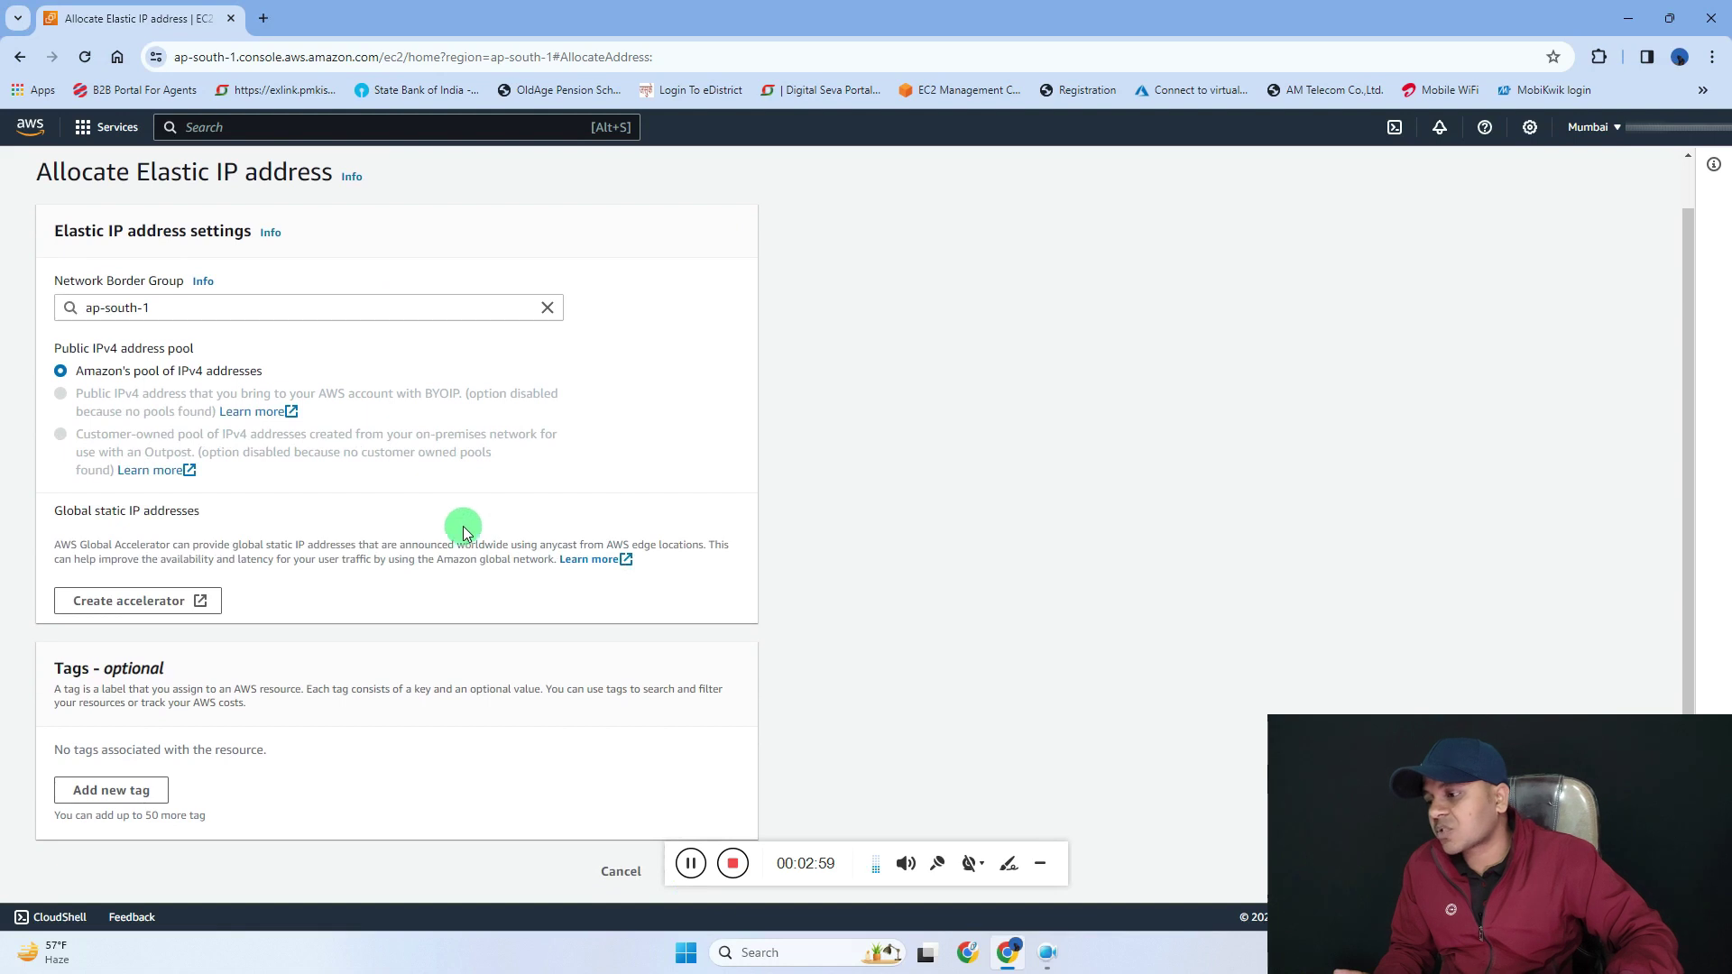
{"action": "left_click", "coordinate": [1040, 864]}
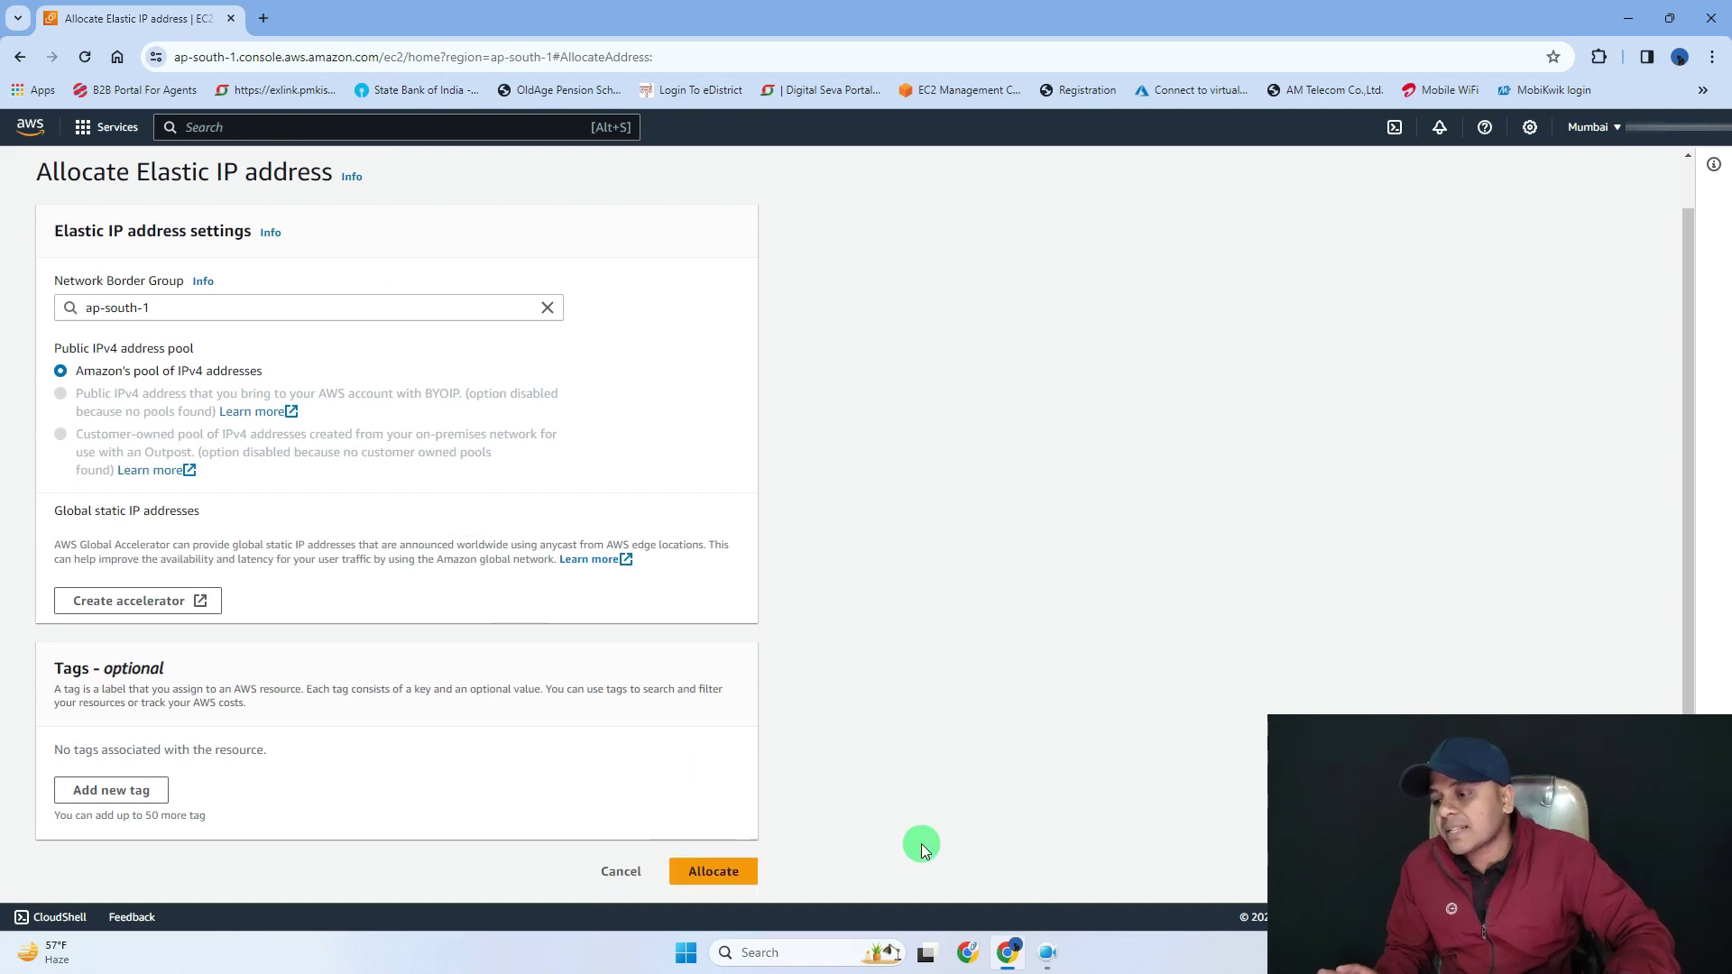
{"action": "left_click", "coordinate": [720, 872]}
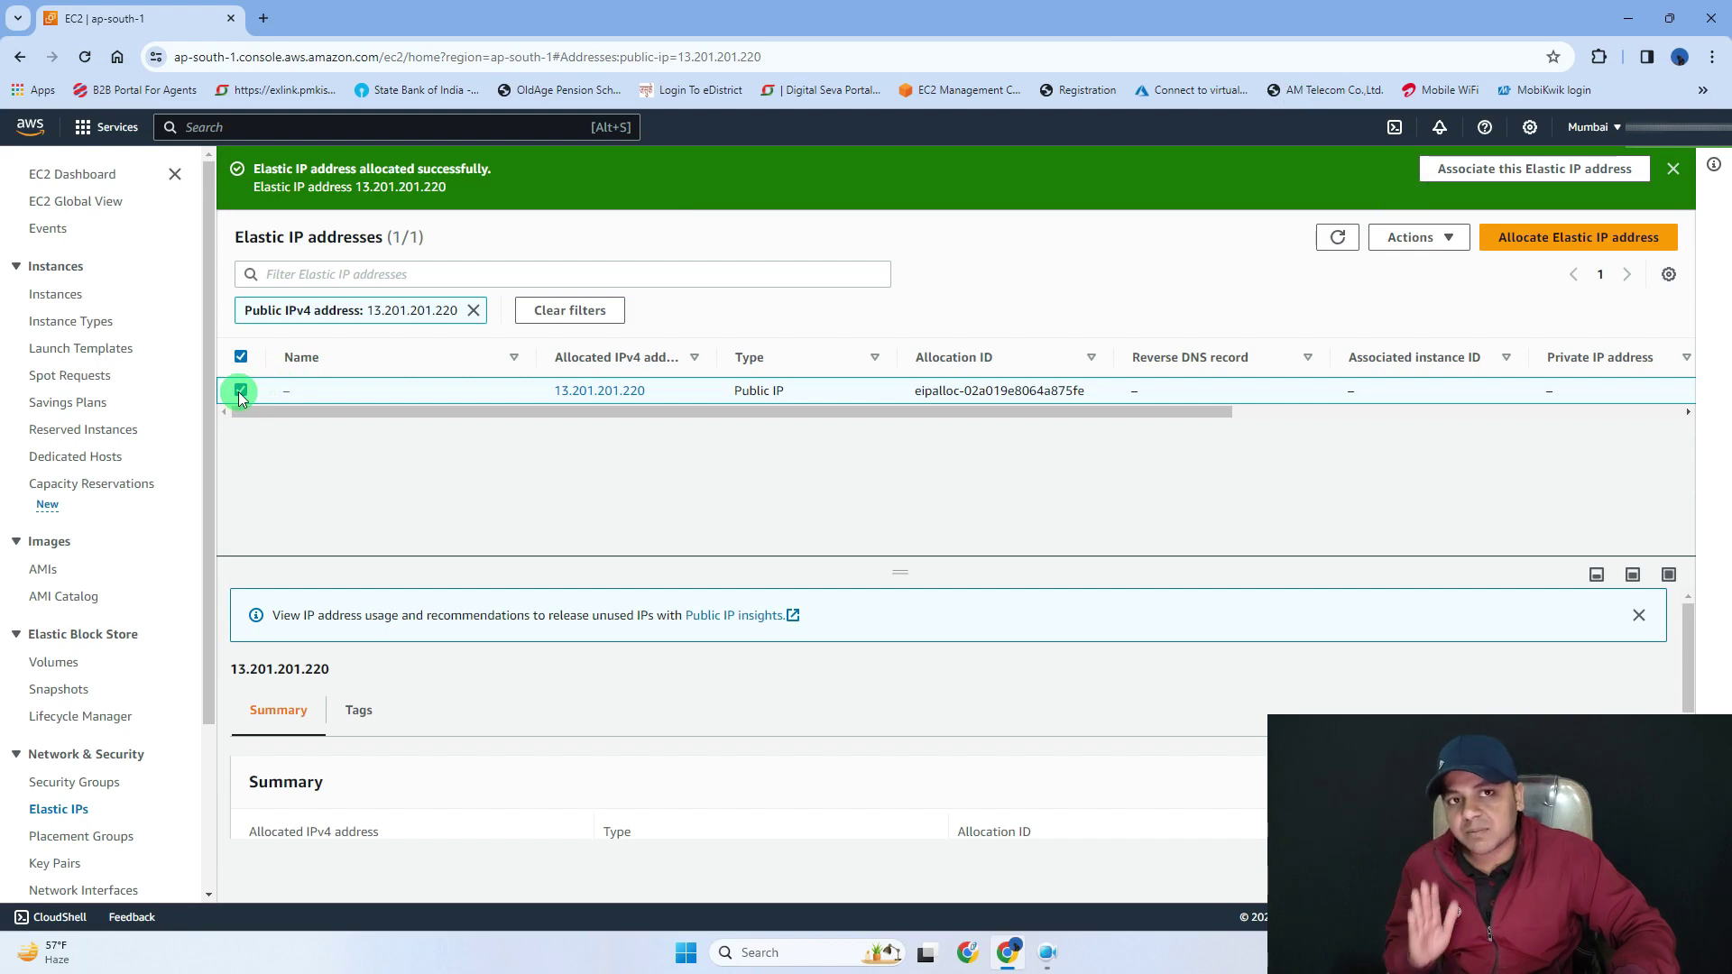
Associate the new Elastic IP address with the TEST instance and private IP address 172.31.13.112, allowing reassociation.
{"action": "left_click", "coordinate": [1423, 237]}
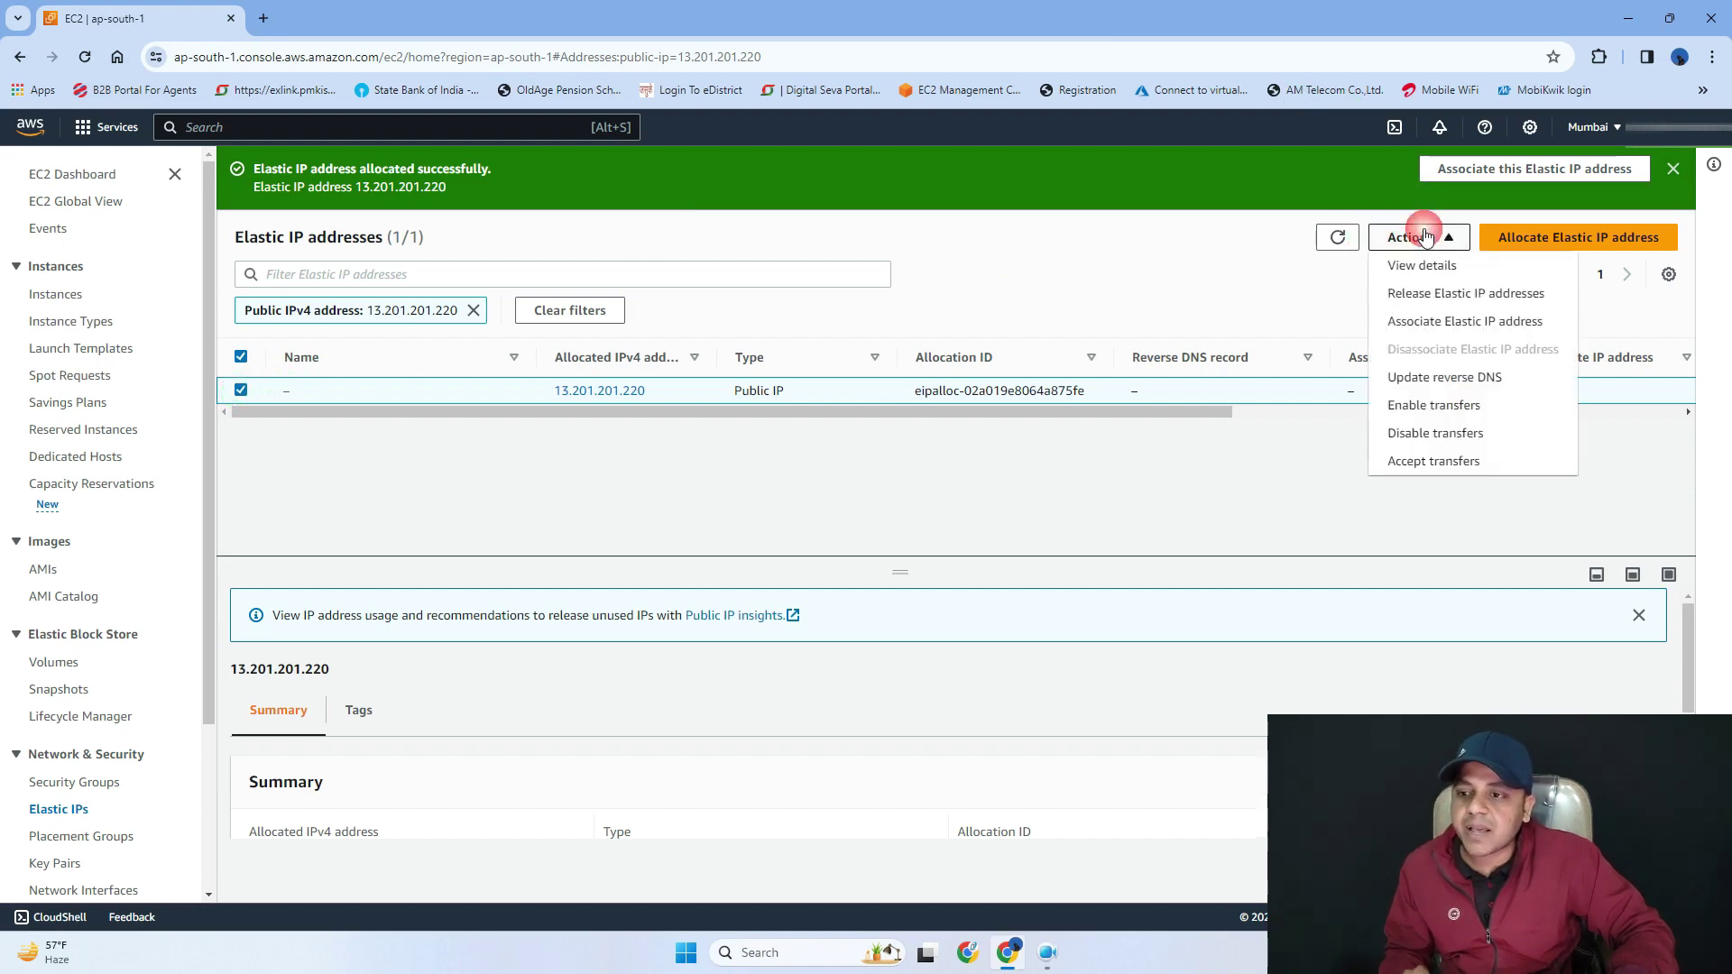
{"action": "left_click", "coordinate": [1513, 323]}
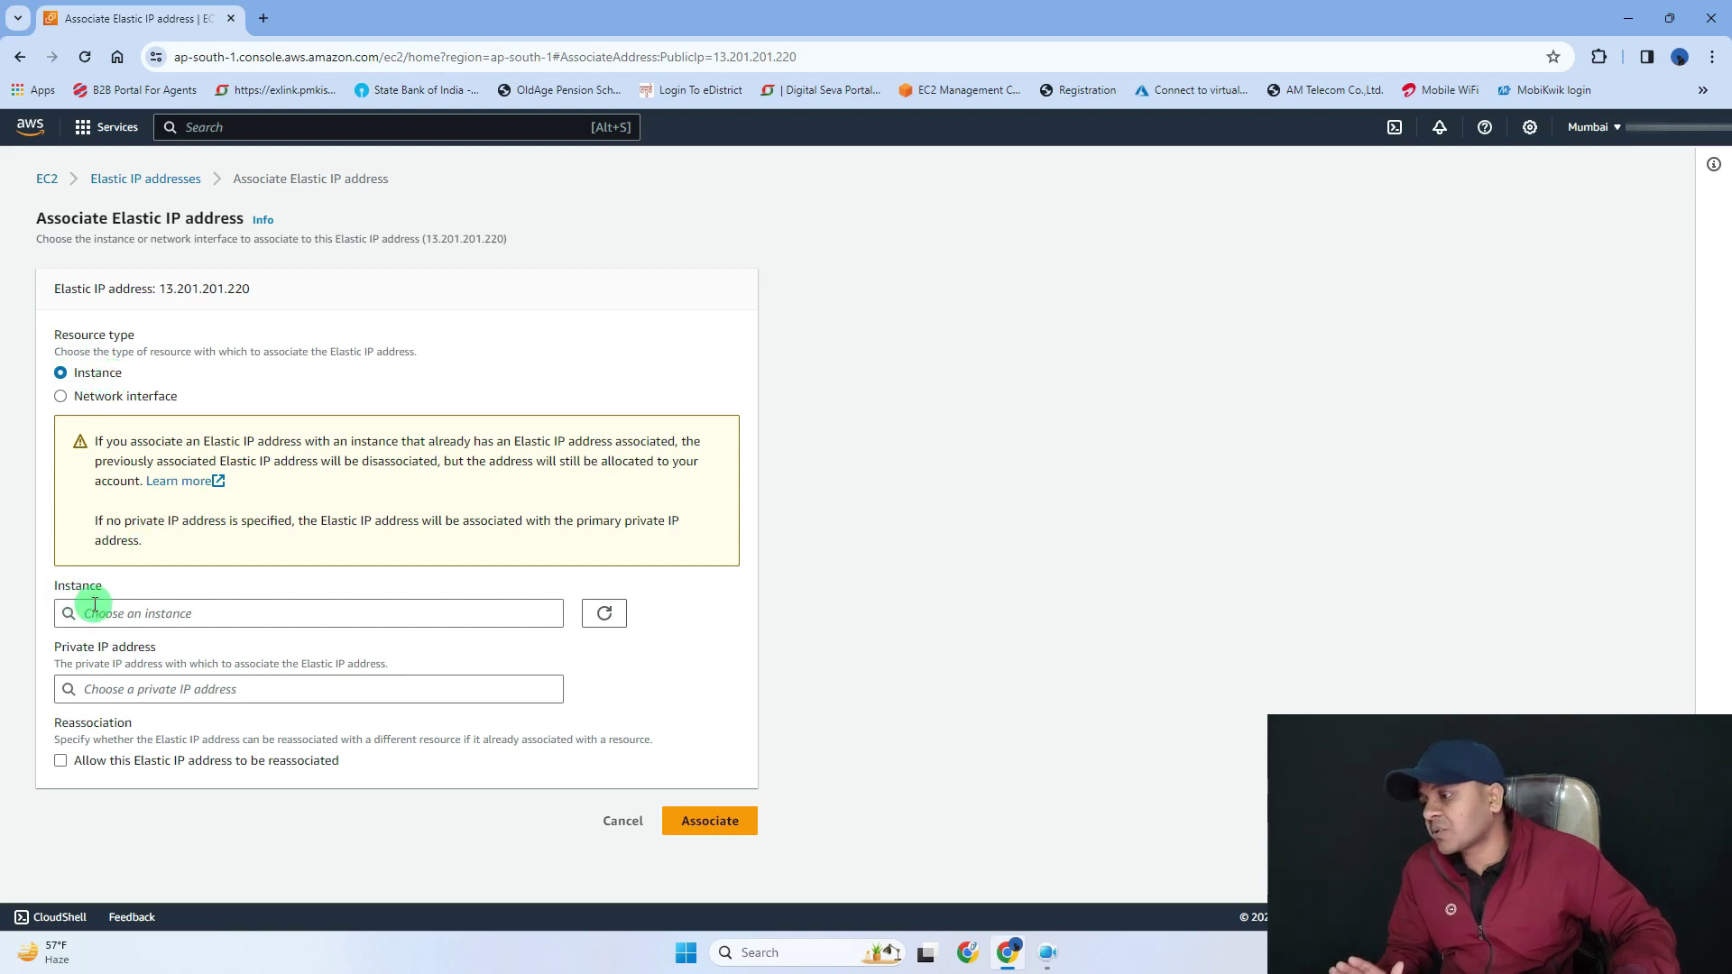
{"action": "left_click", "coordinate": [198, 613]}
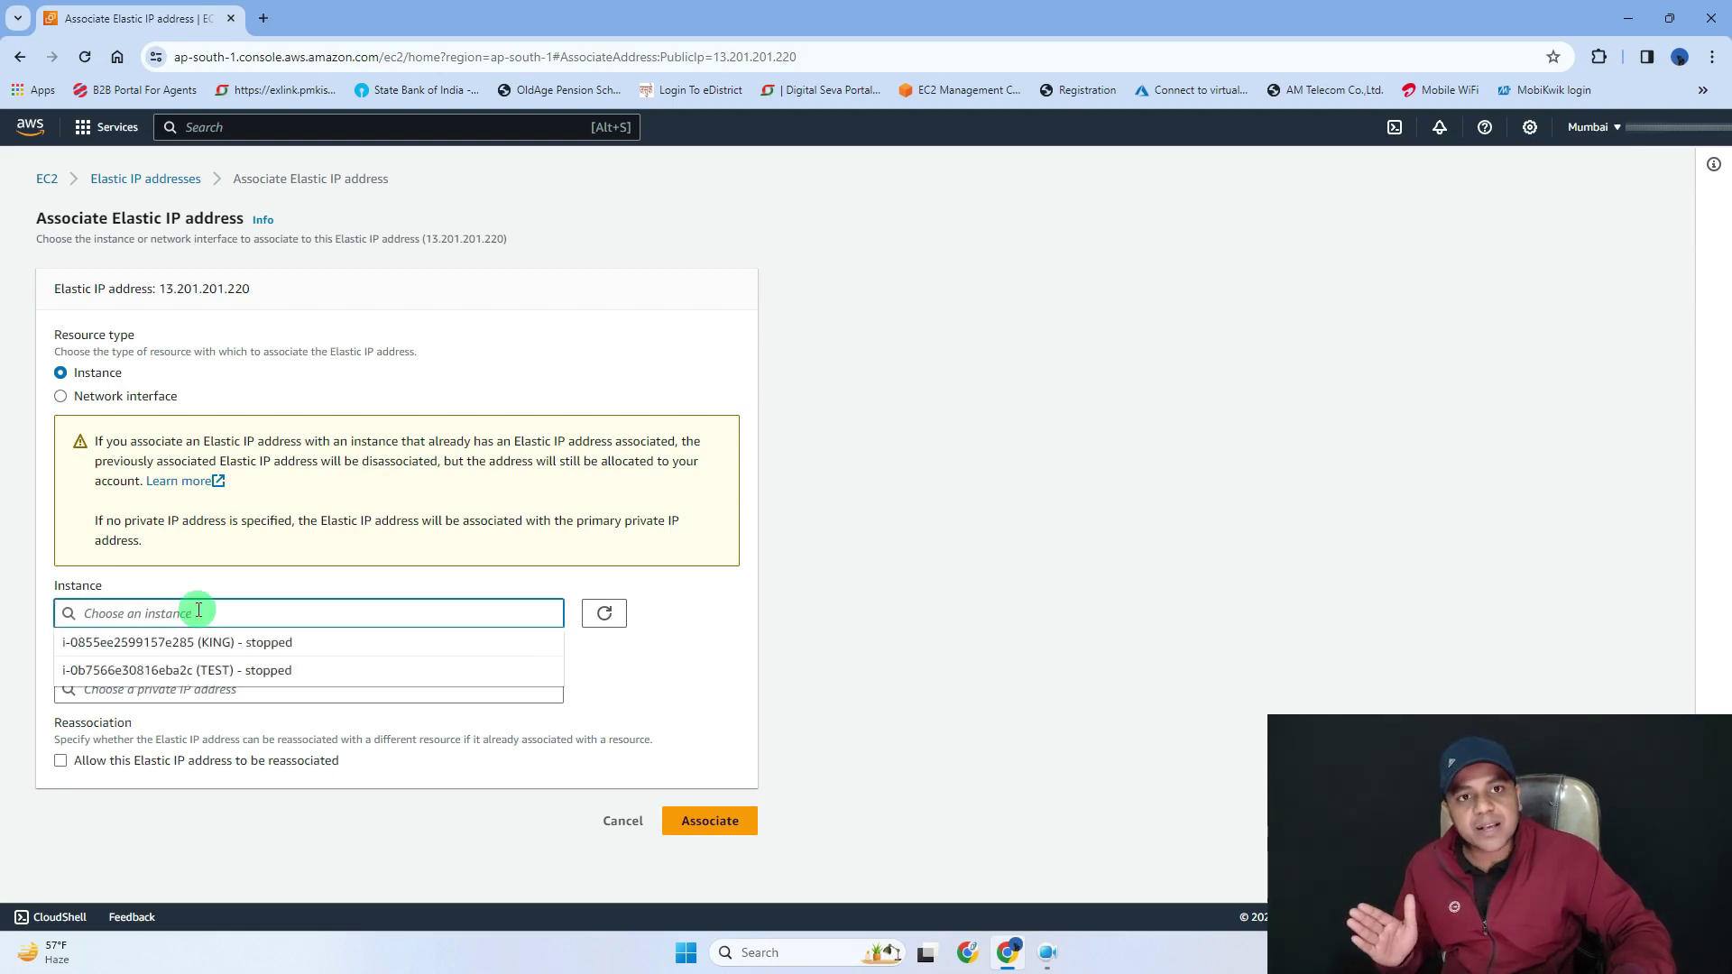
{"action": "left_click", "coordinate": [294, 672]}
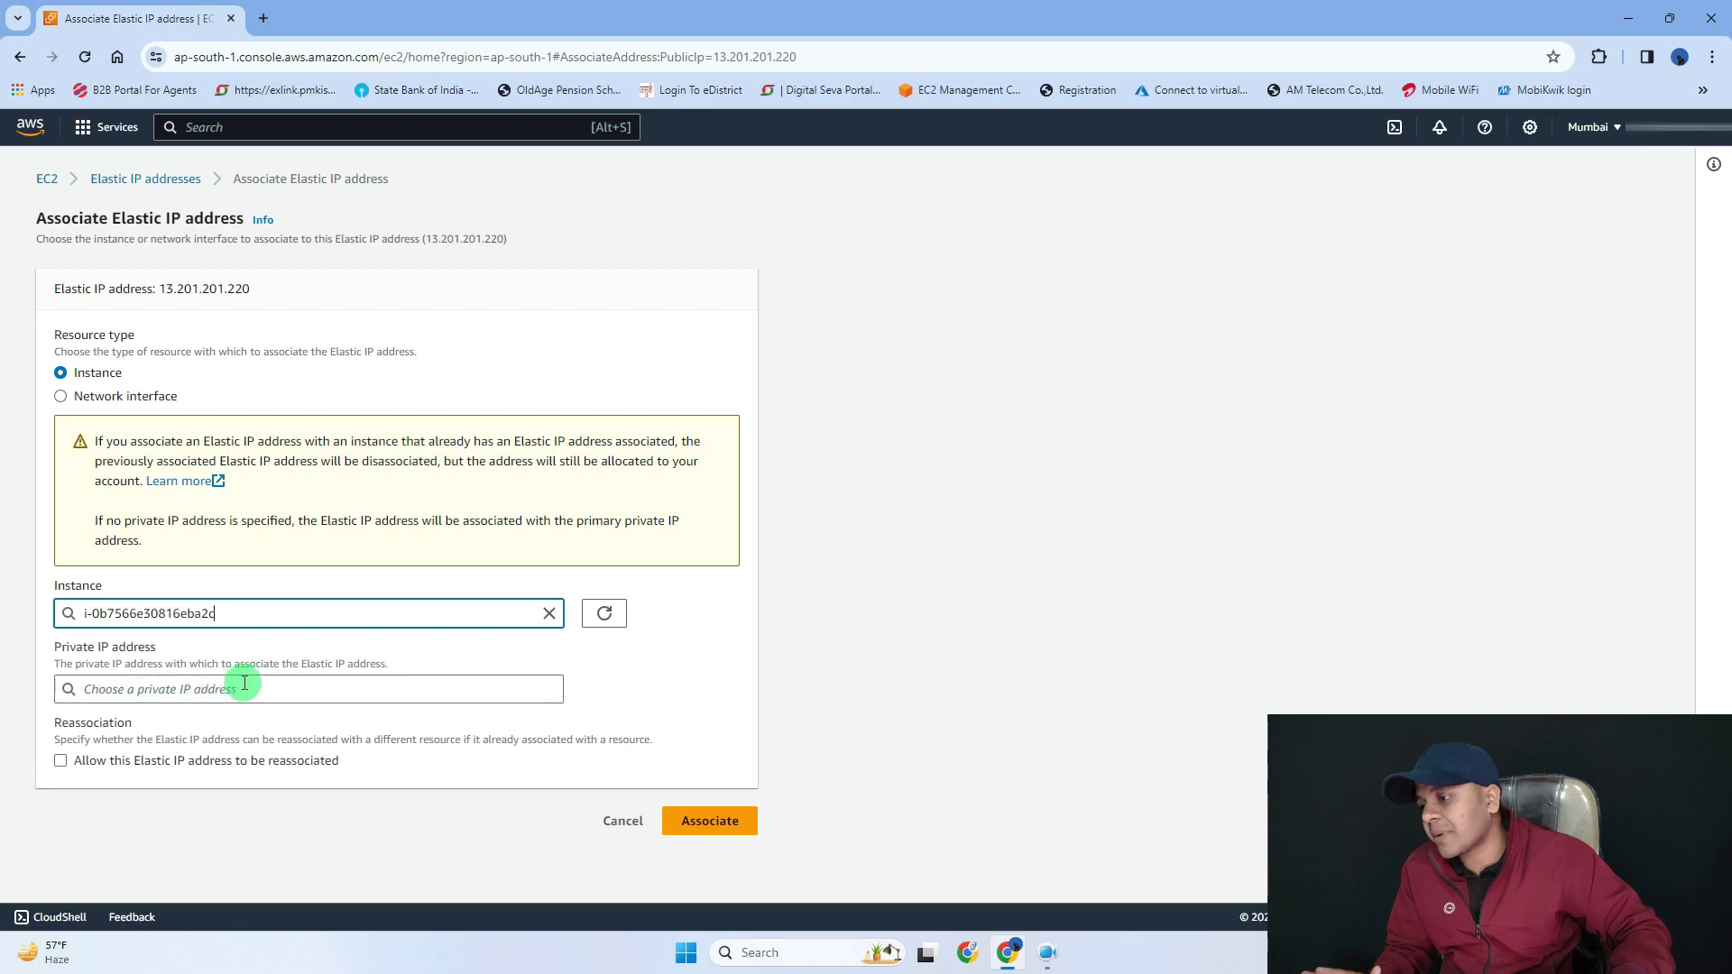
{"action": "left_click", "coordinate": [261, 686]}
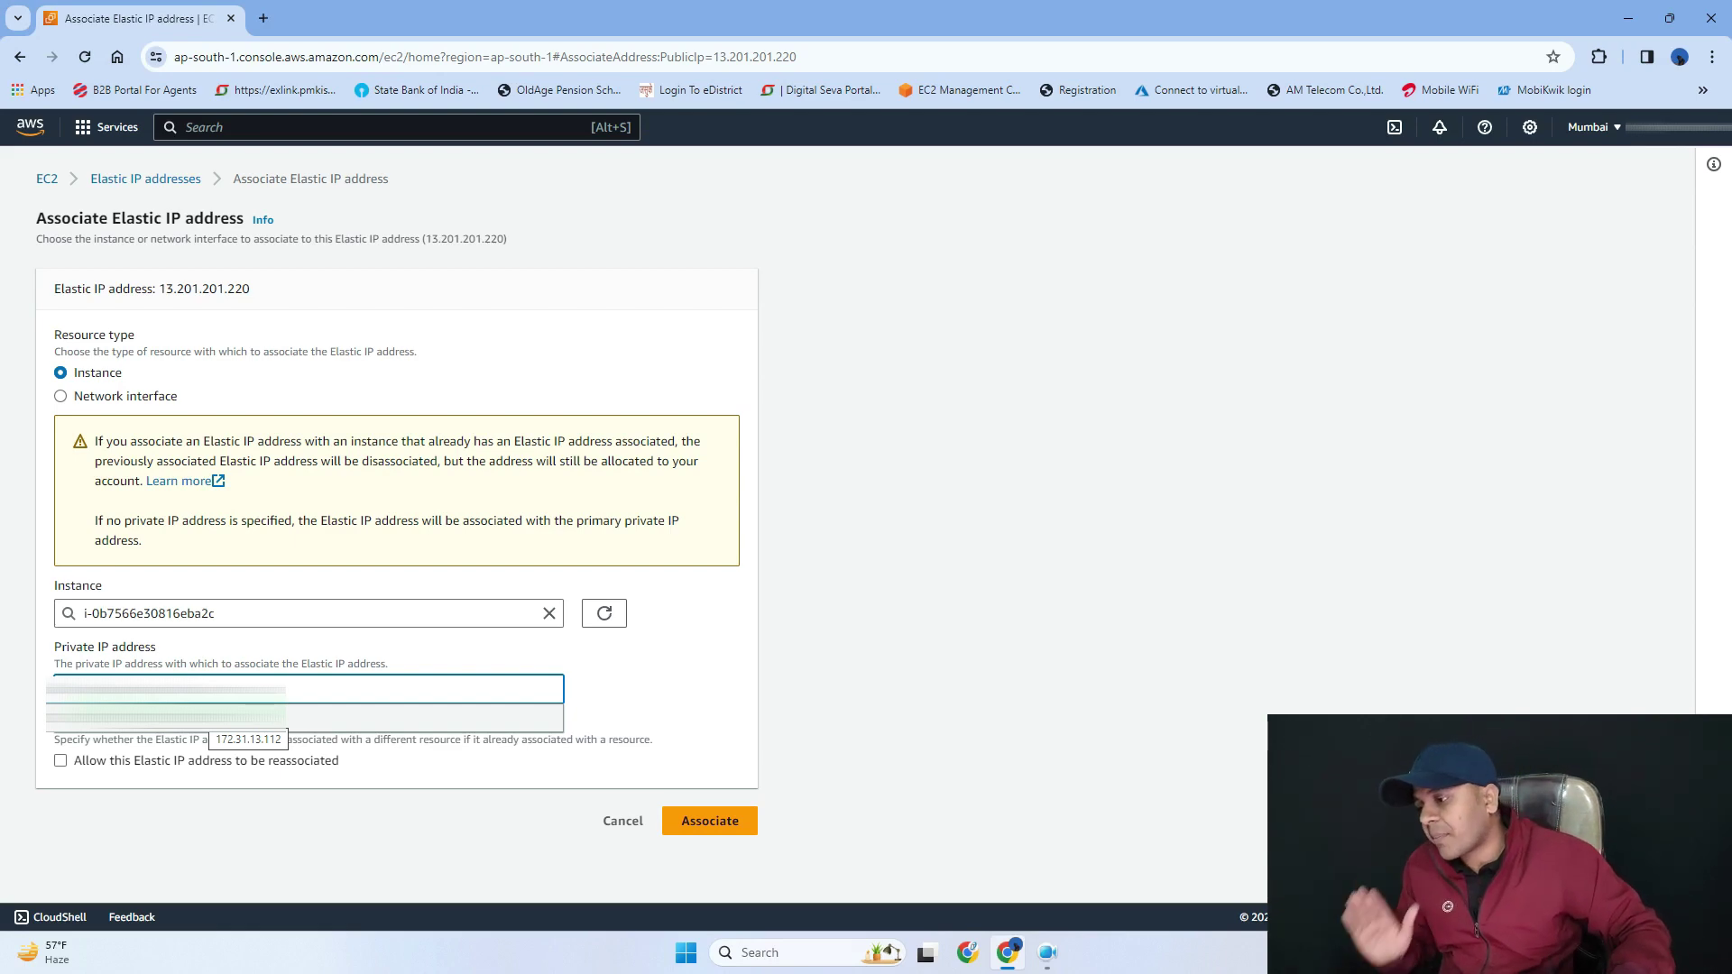
{"action": "left_click", "coordinate": [212, 718]}
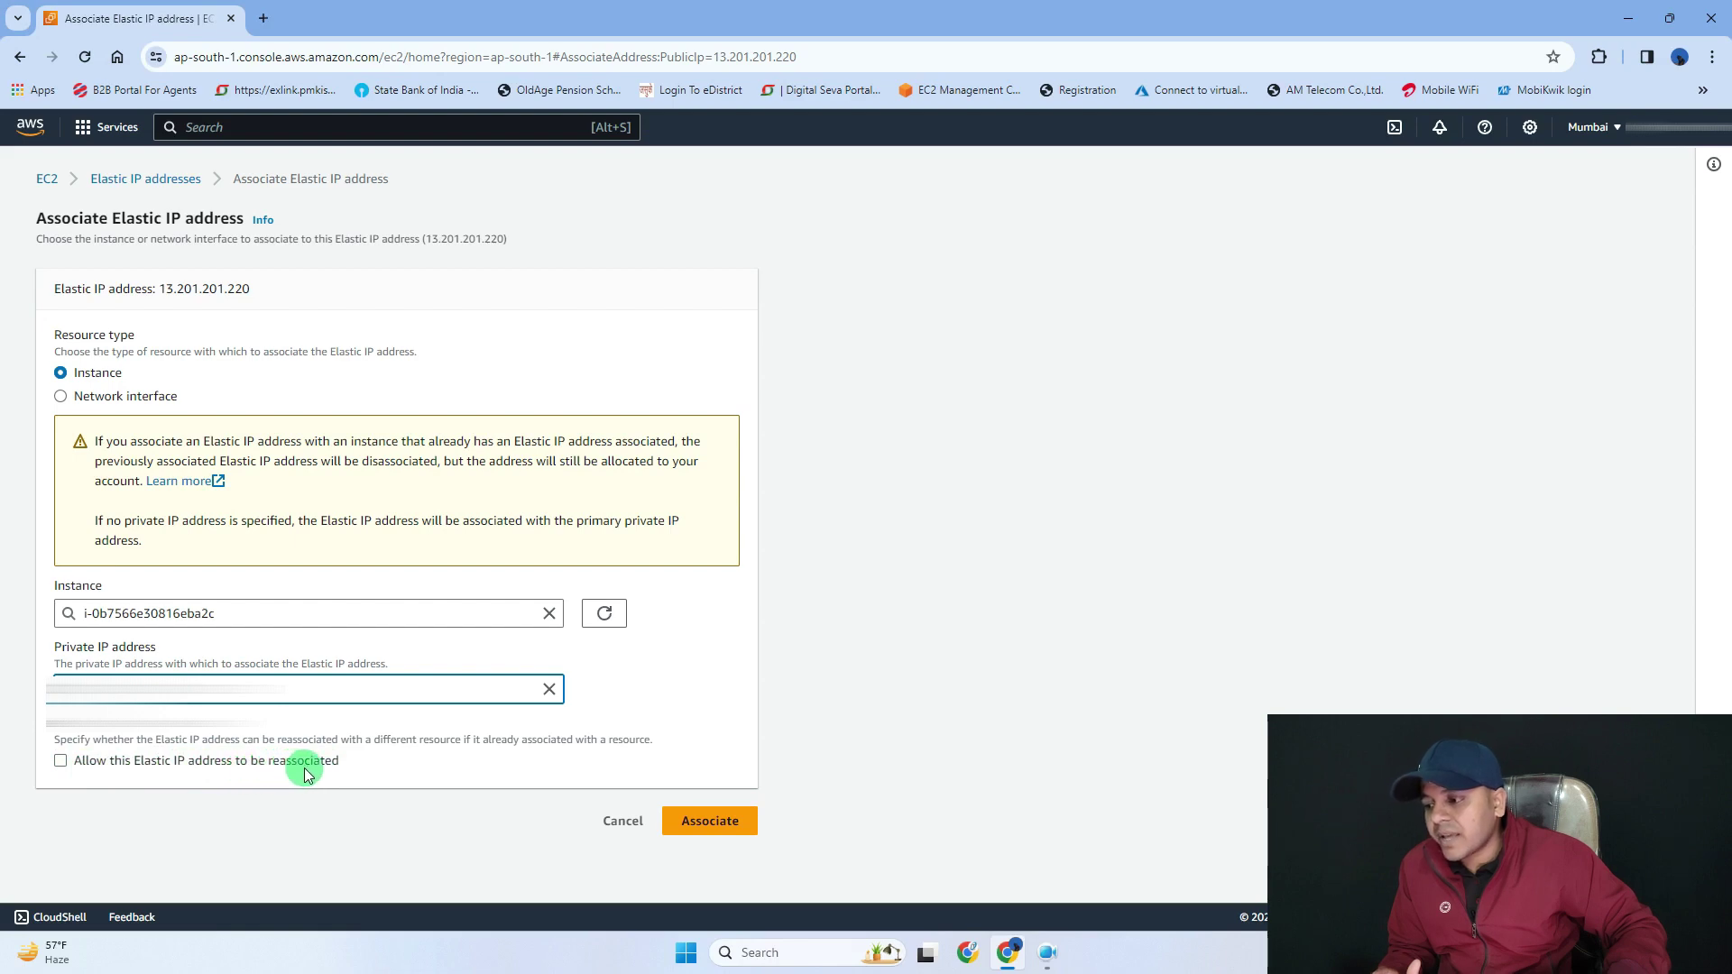
{"action": "left_click", "coordinate": [63, 761]}
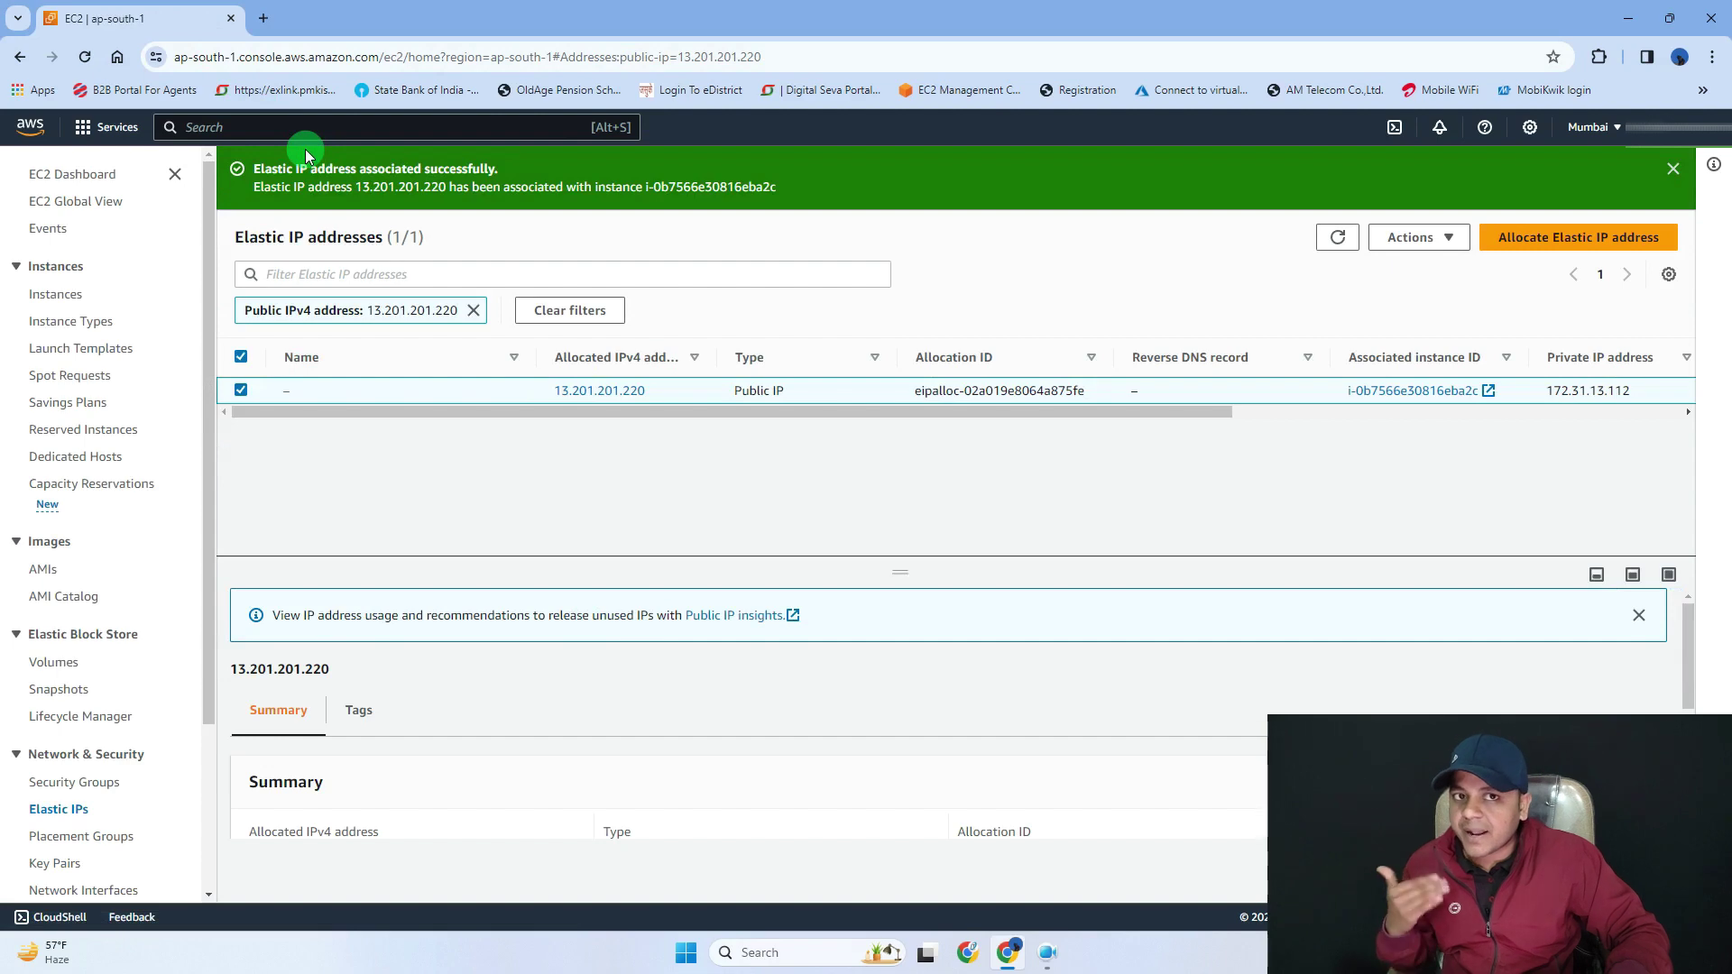
Return to the EC2 dashboard and refresh its resource summary.
{"action": "left_click", "coordinate": [74, 177]}
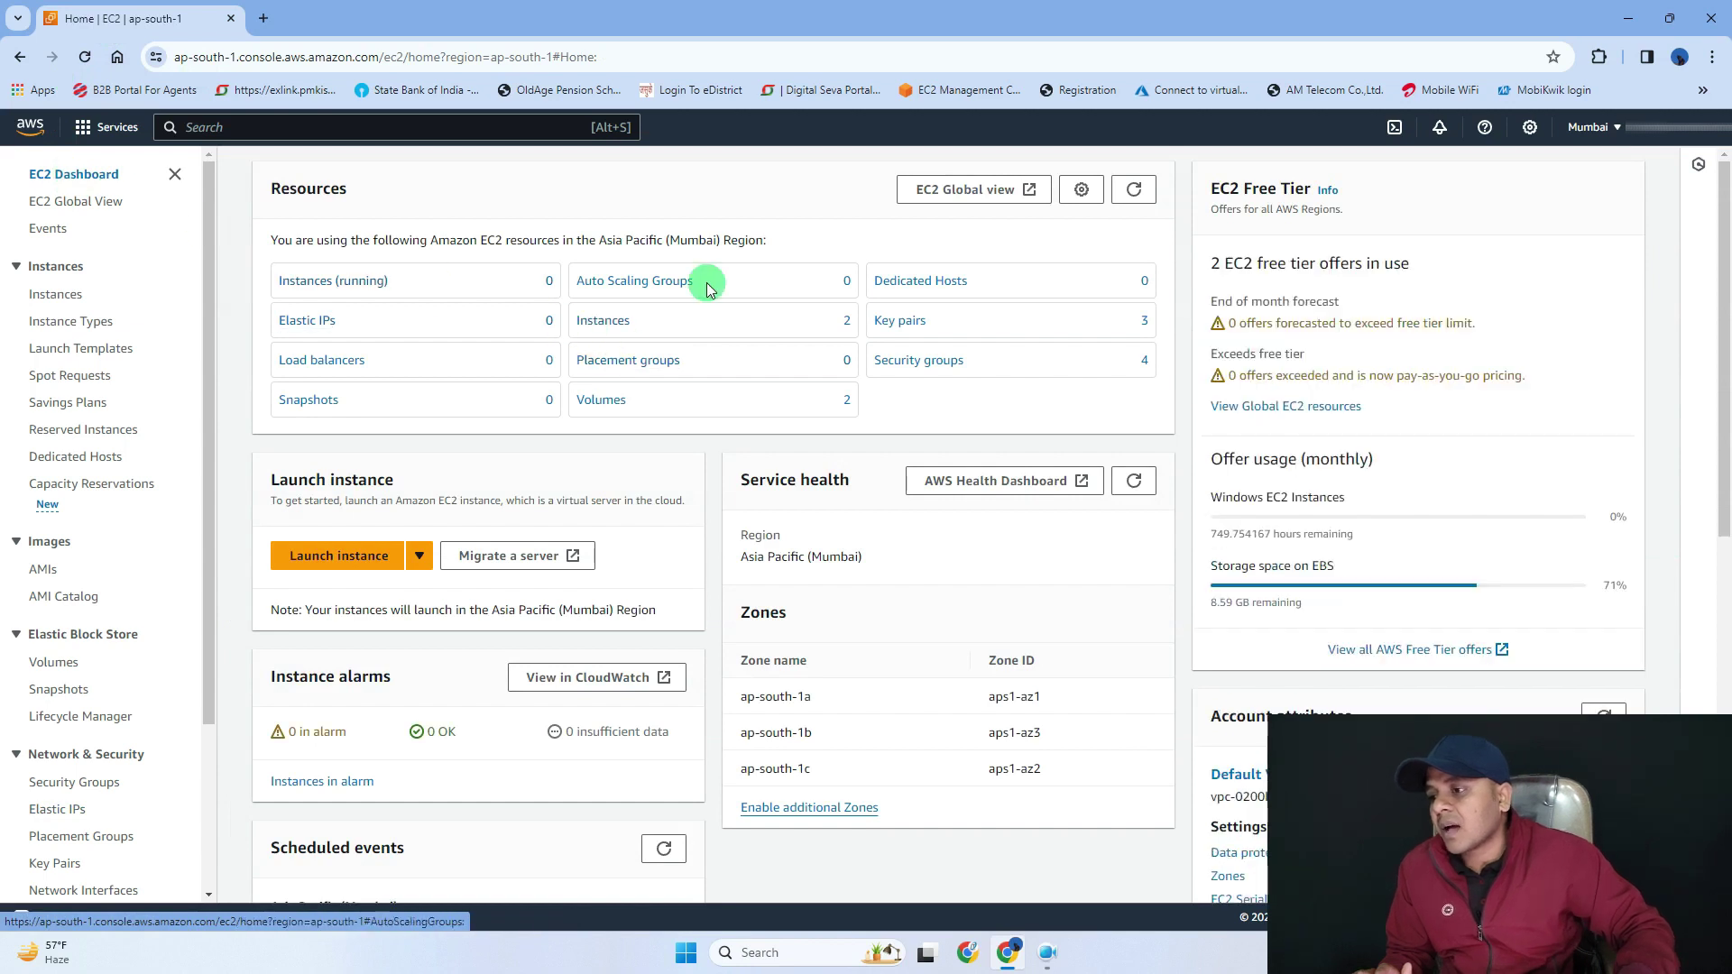
{"action": "left_click", "coordinate": [1134, 189]}
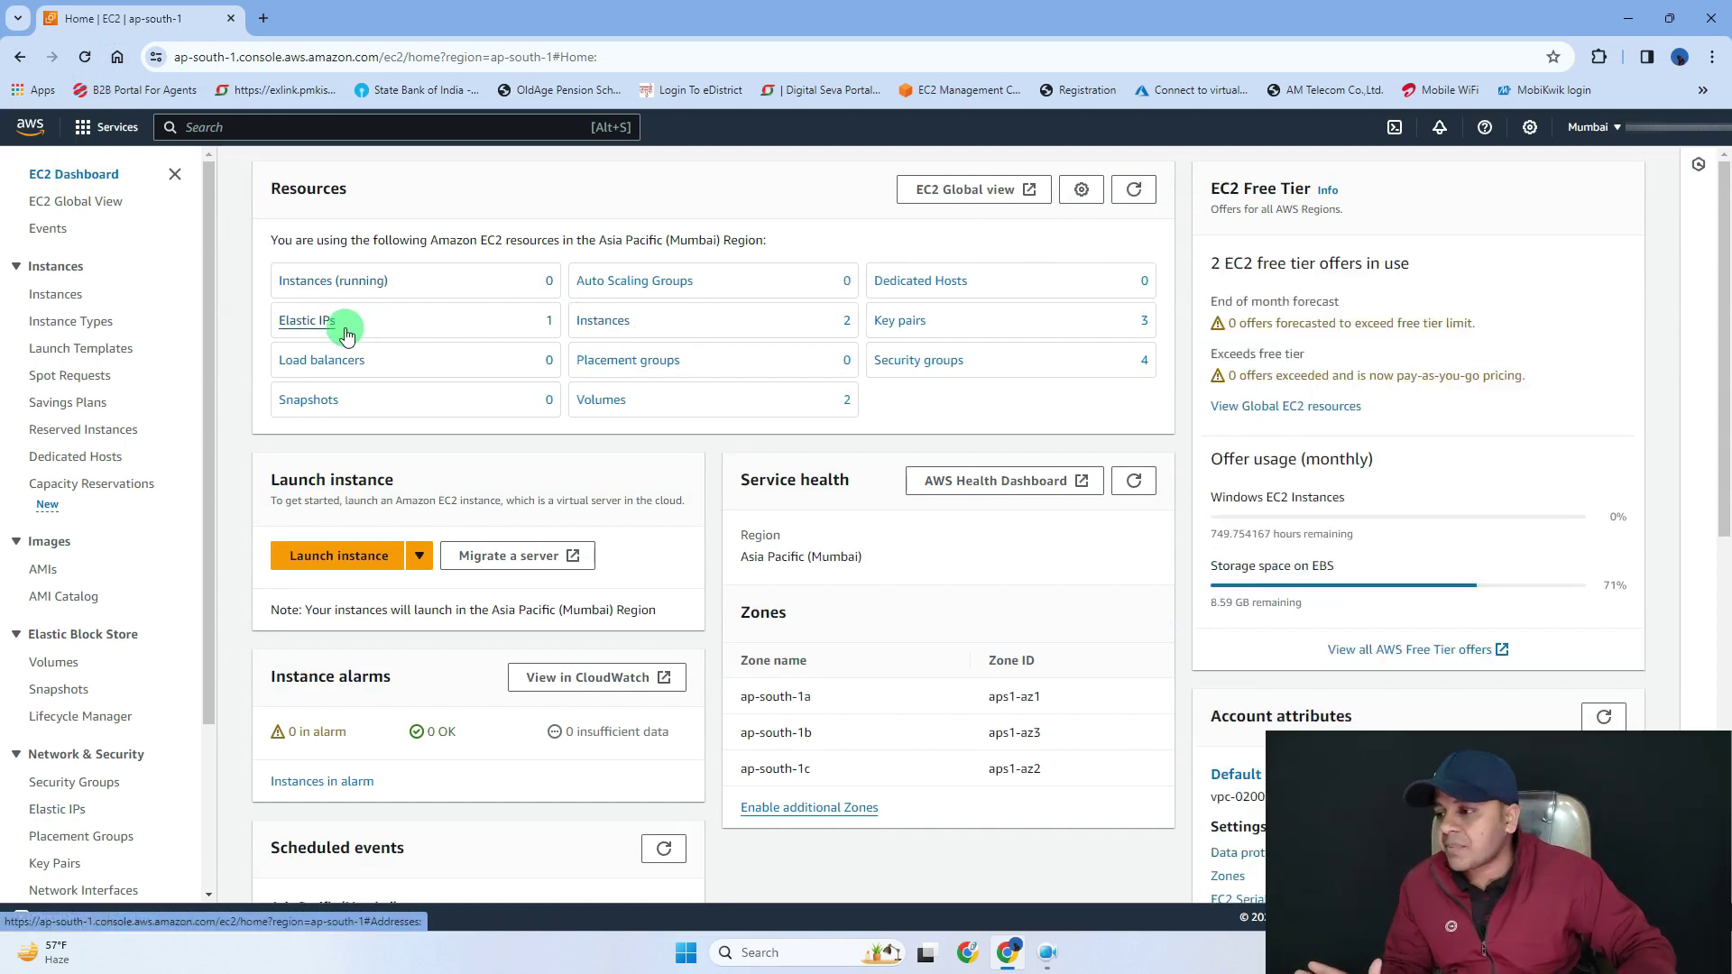
Start the TEST instance and copy its public IPv4 address.
{"action": "left_click", "coordinate": [611, 326]}
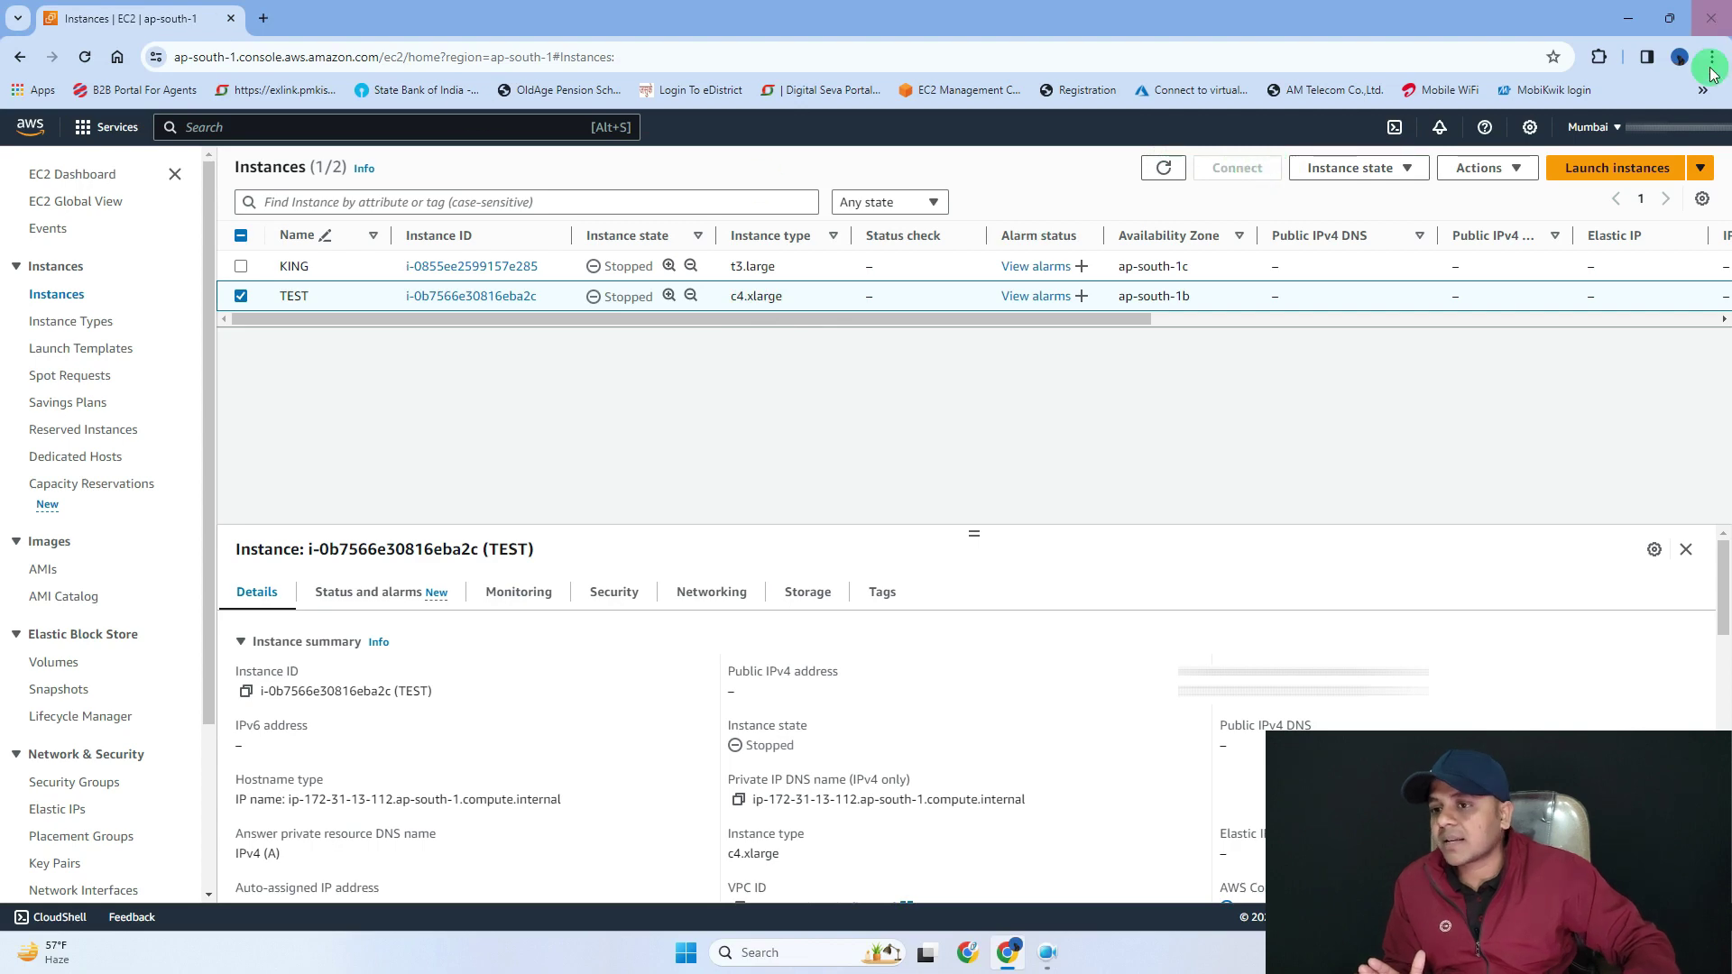
{"action": "left_click", "coordinate": [1348, 171]}
{"action": "left_click", "coordinate": [1346, 221]}
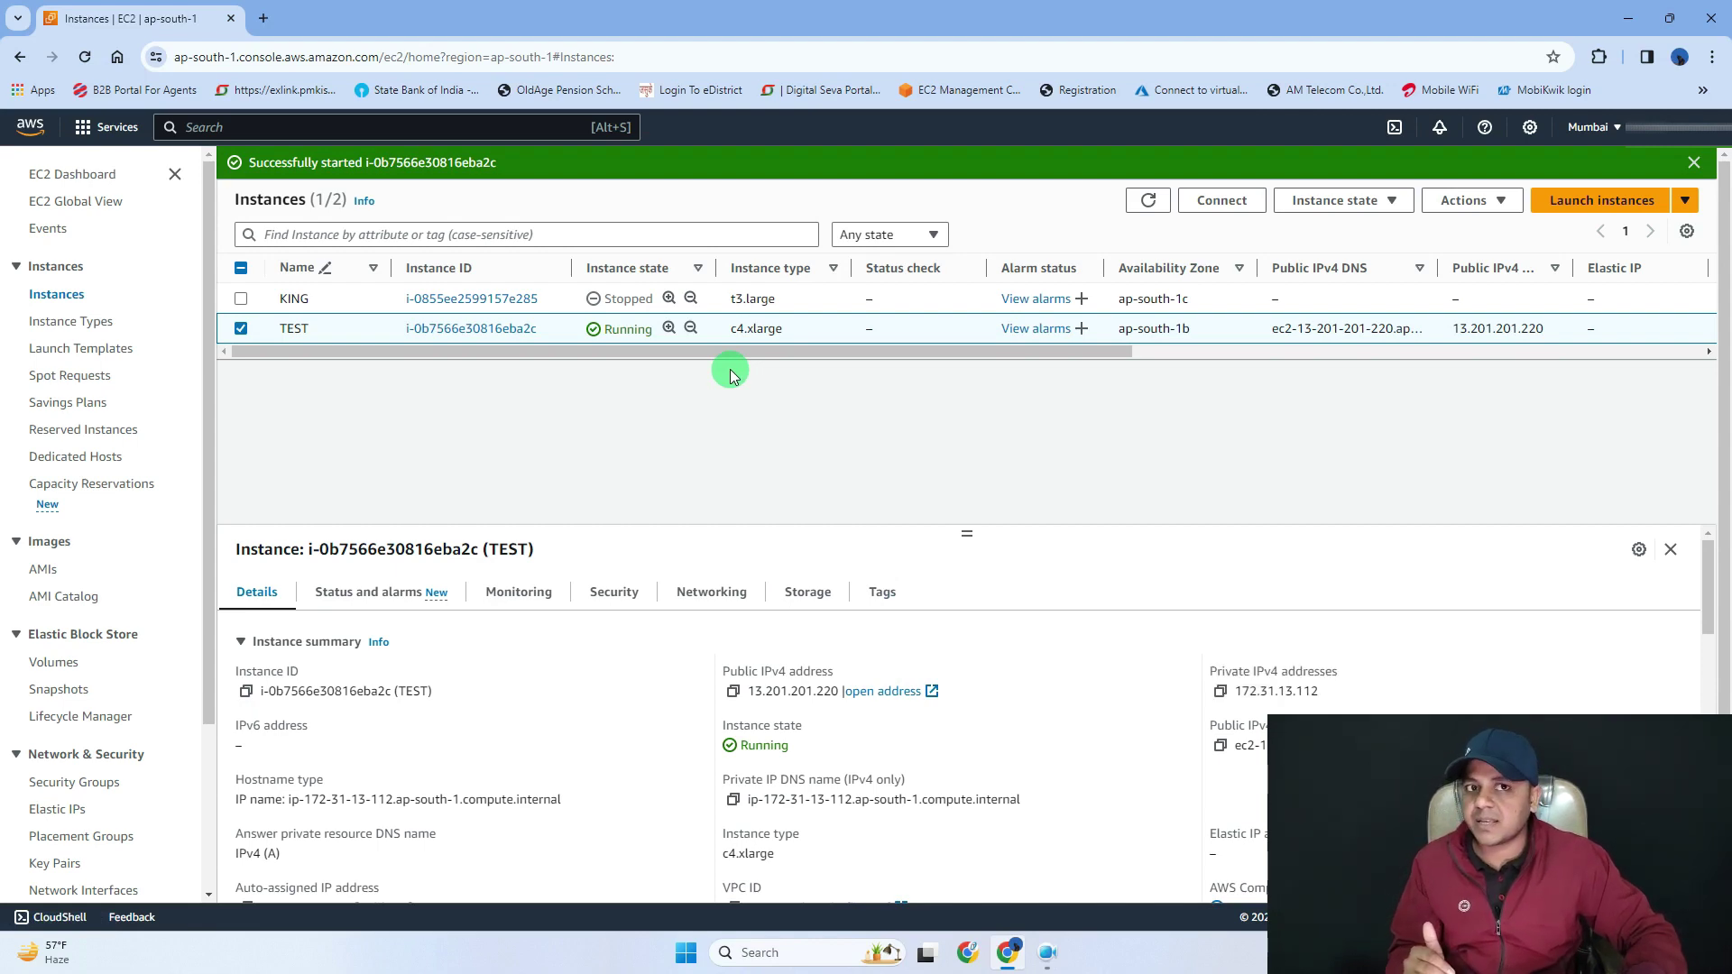
{"action": "left_click", "coordinate": [734, 692]}
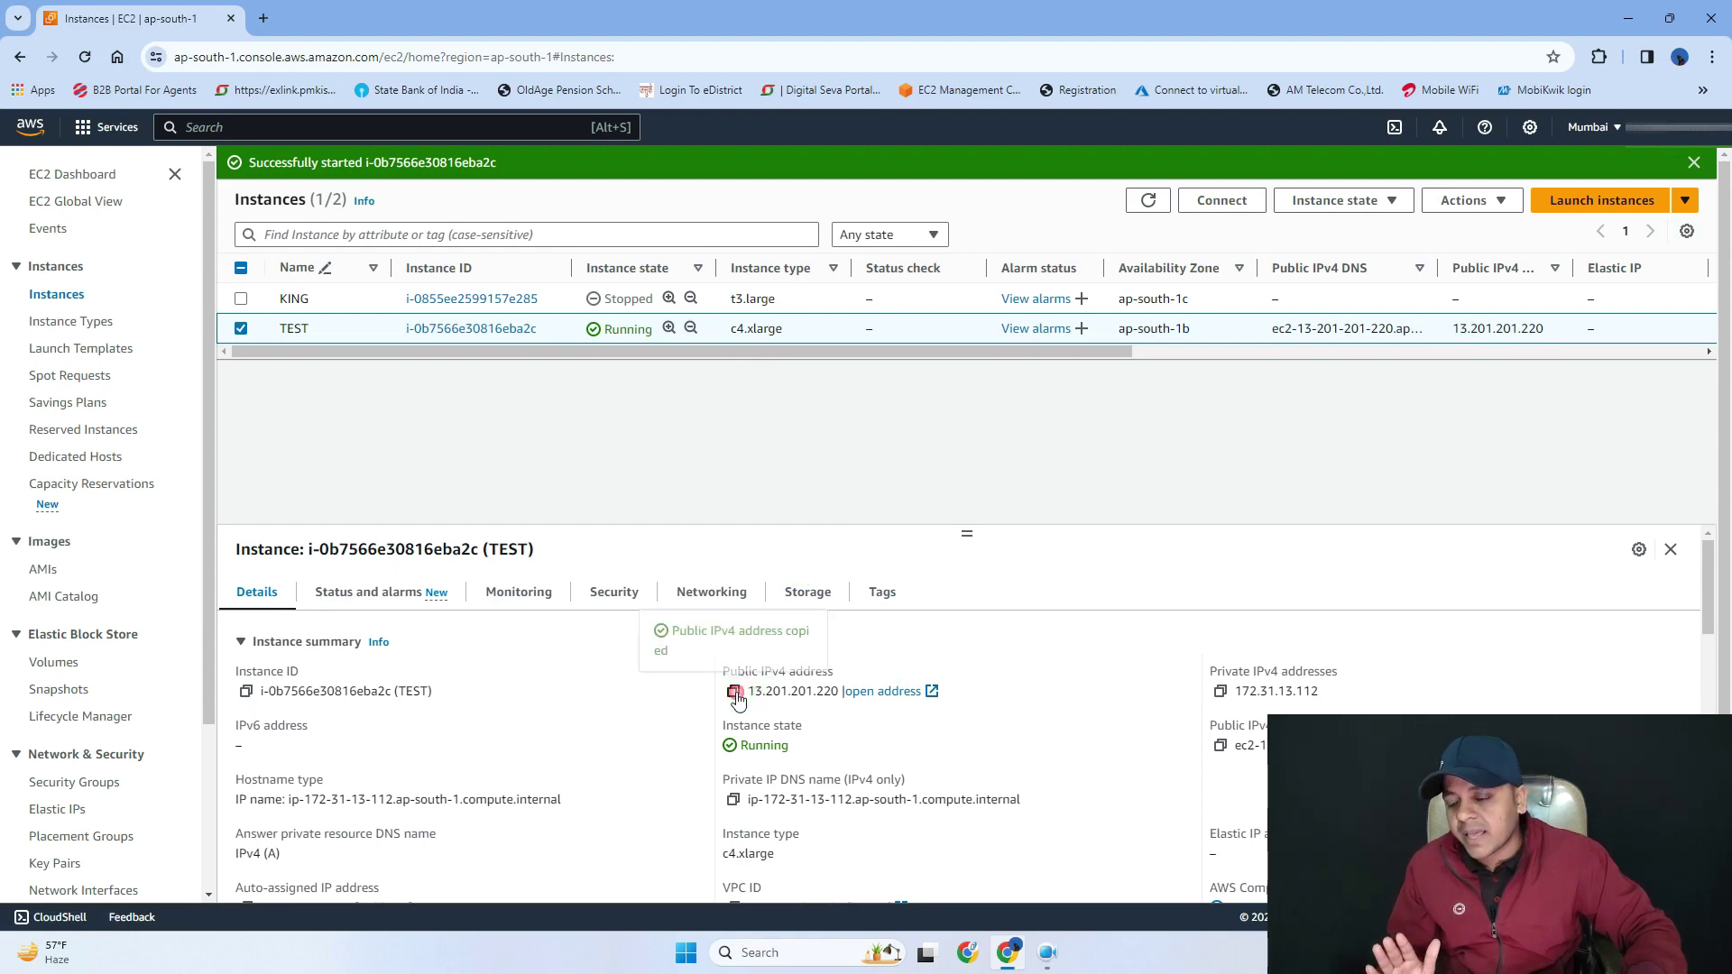
Download the TEST instance's remote desktop file for an RDP client connection and open TEST.rdp.
{"action": "left_click", "coordinate": [1209, 210]}
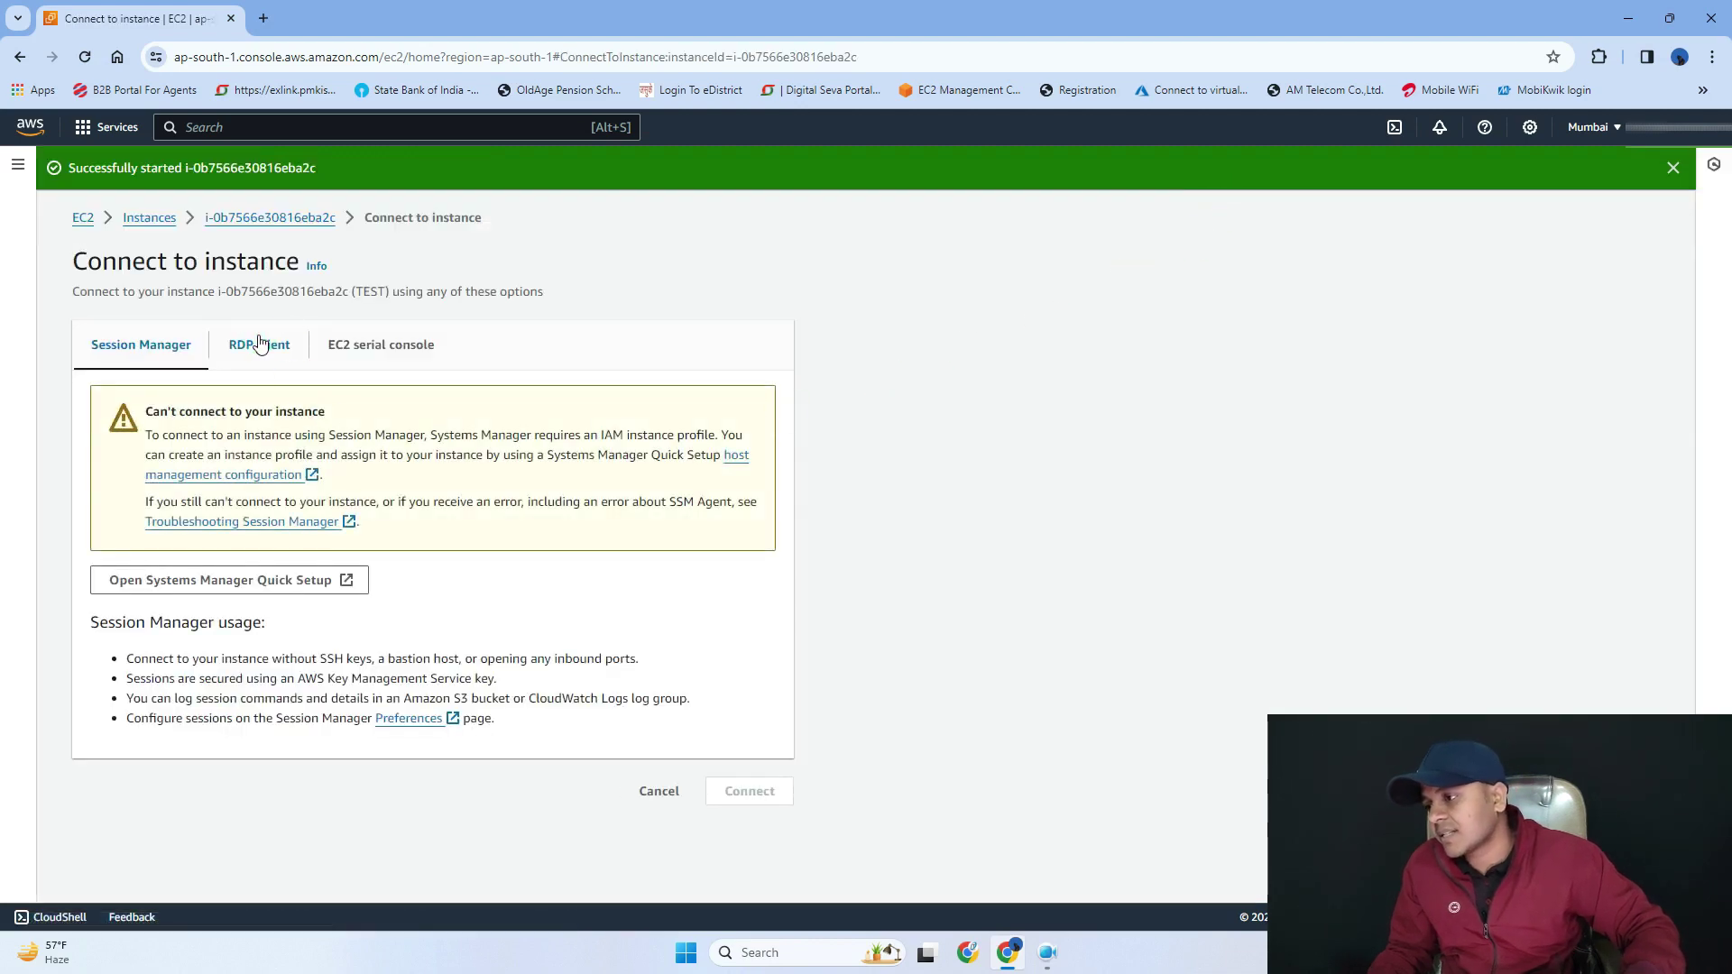
{"action": "left_click", "coordinate": [260, 344]}
{"action": "scroll", "coordinate": [587, 704], "scroll_direction": "down", "scroll_amount": 1}
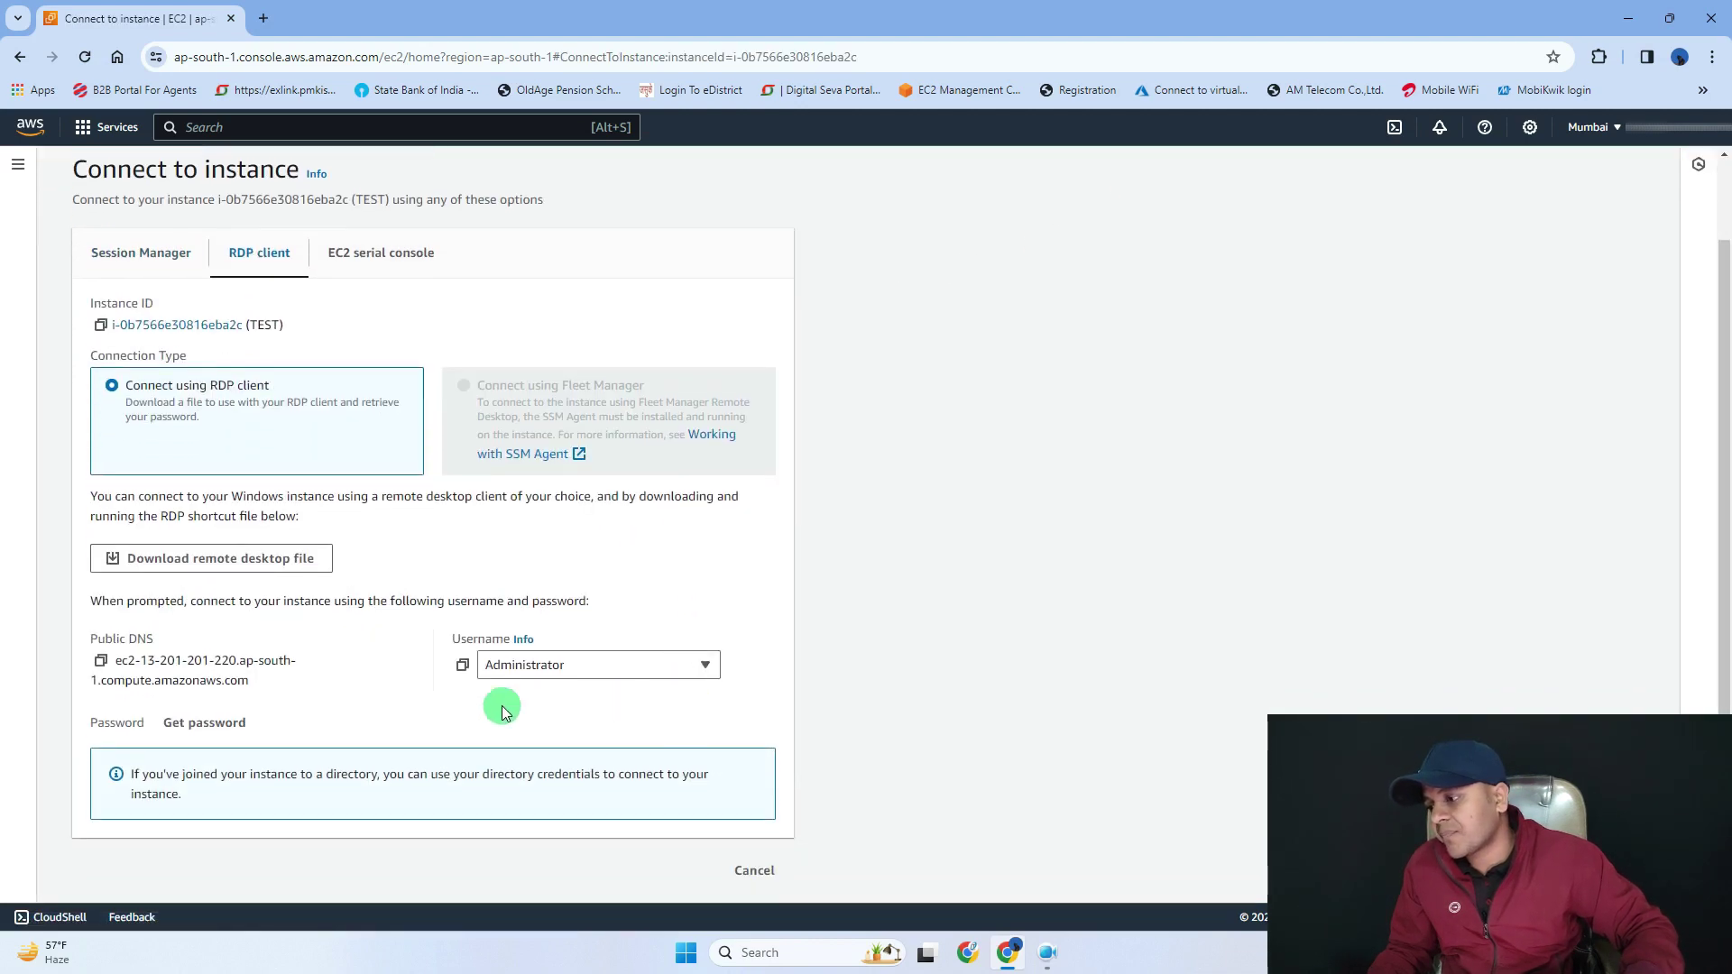
{"action": "left_click", "coordinate": [247, 568]}
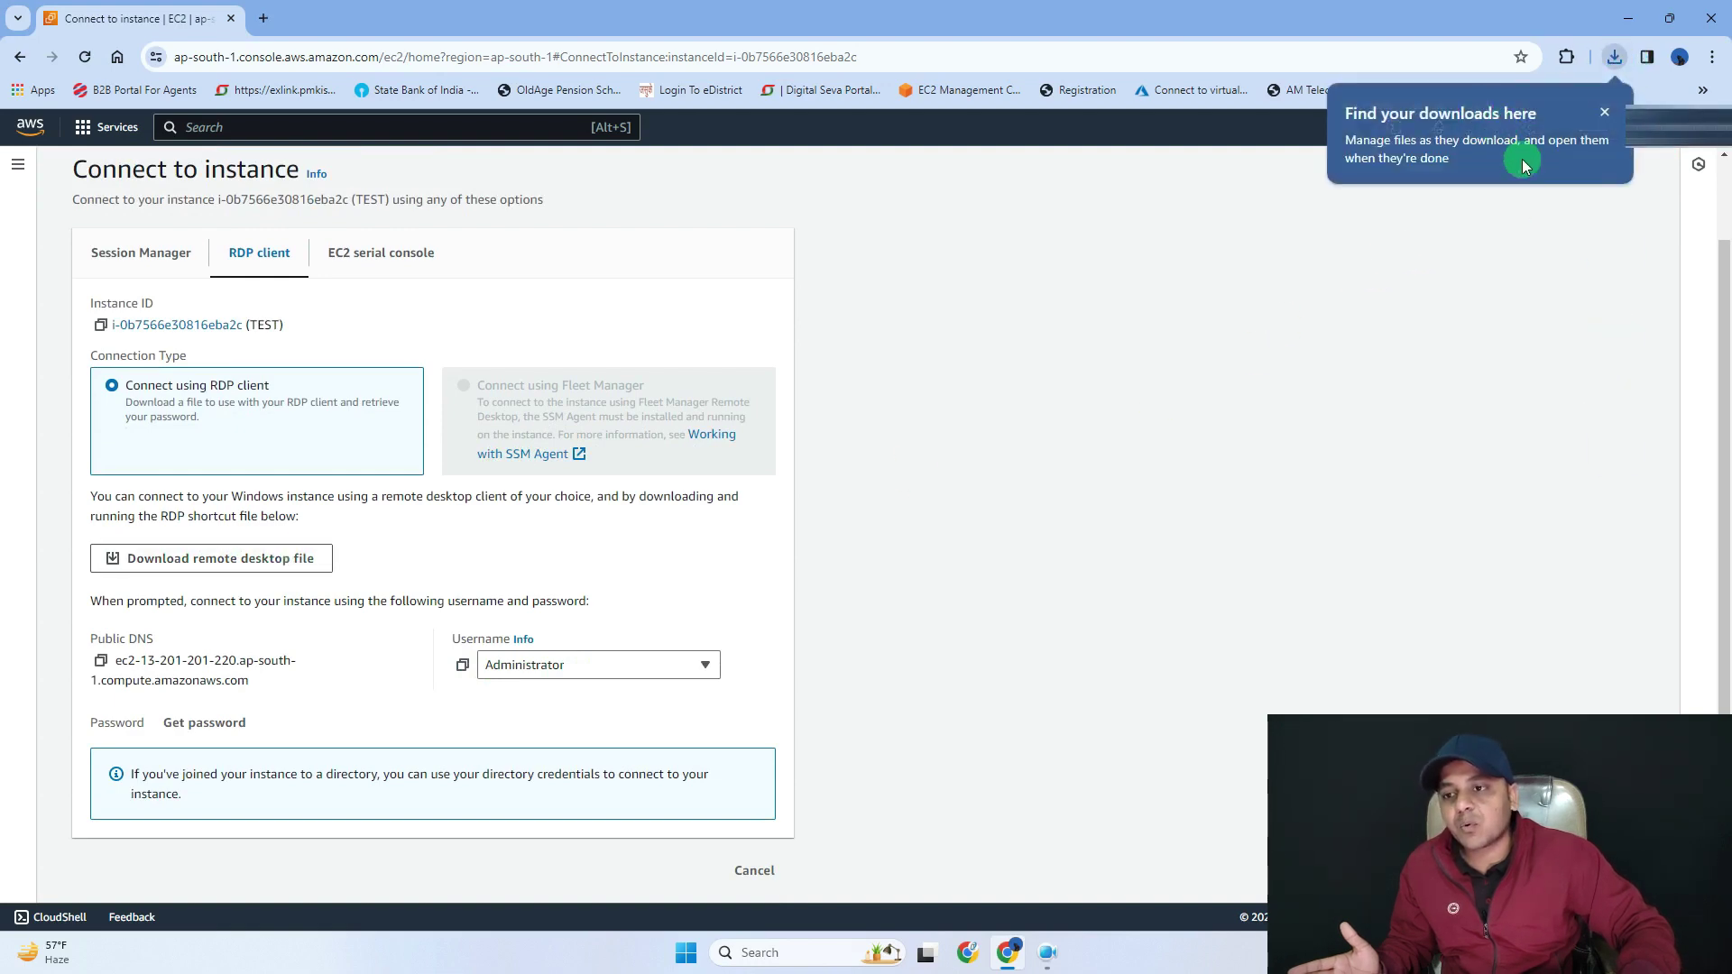
{"action": "left_click", "coordinate": [1615, 57]}
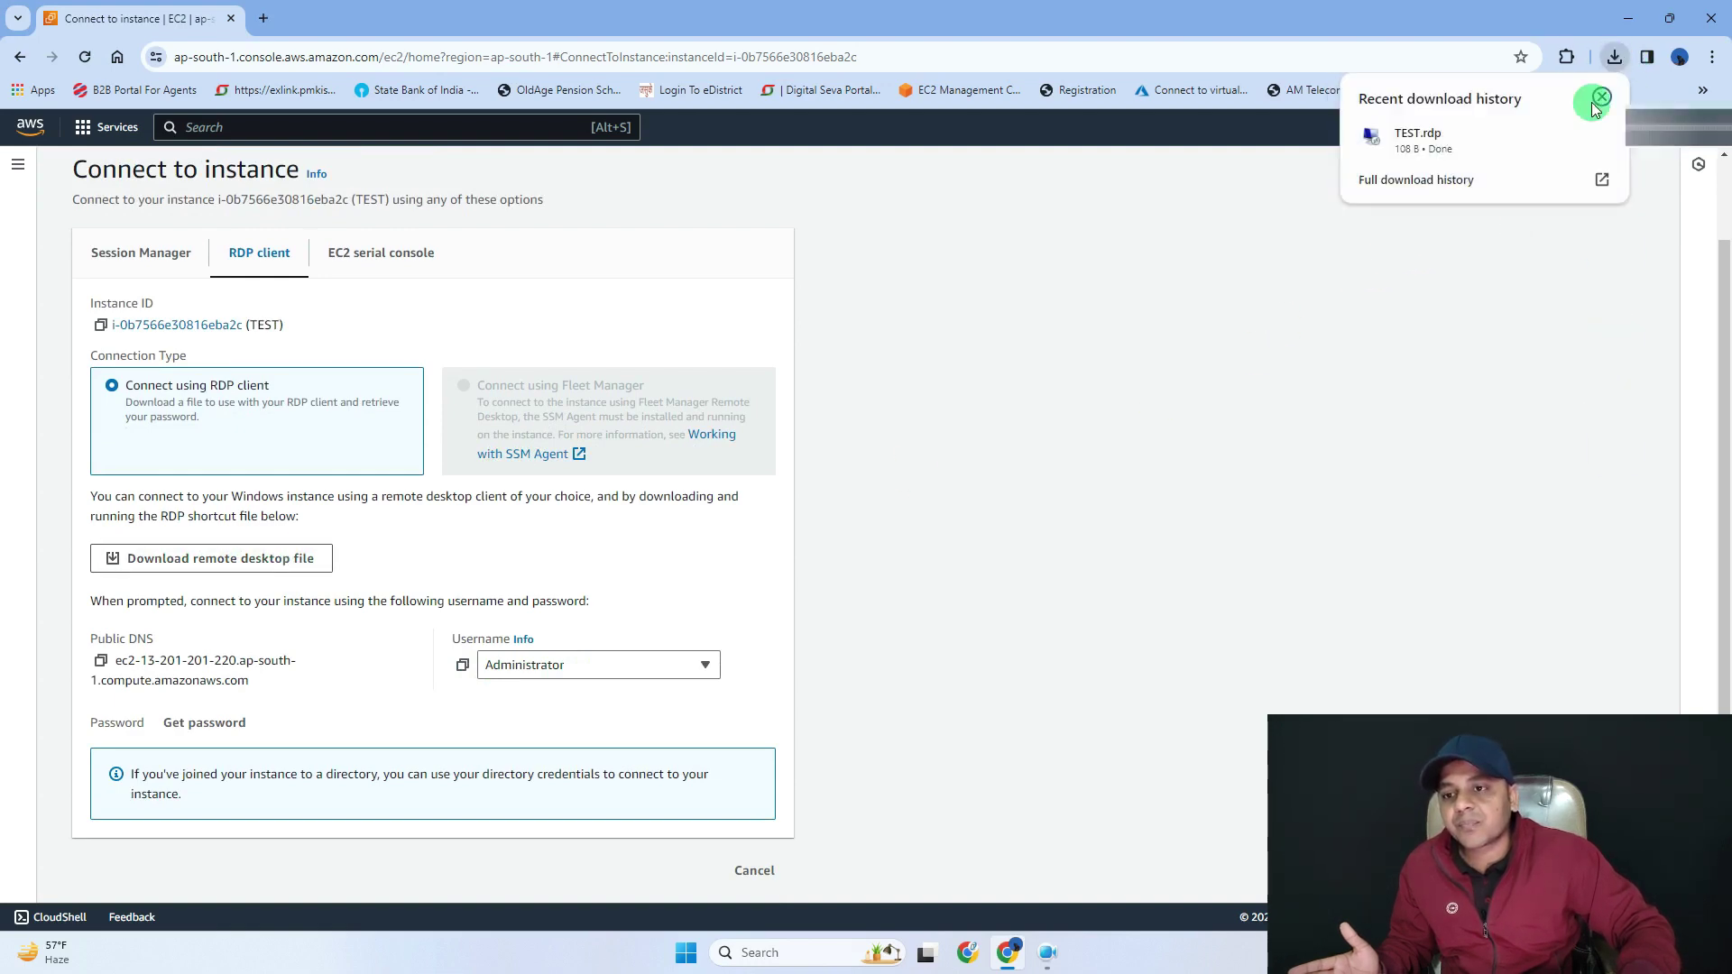
{"action": "left_click", "coordinate": [1421, 135]}
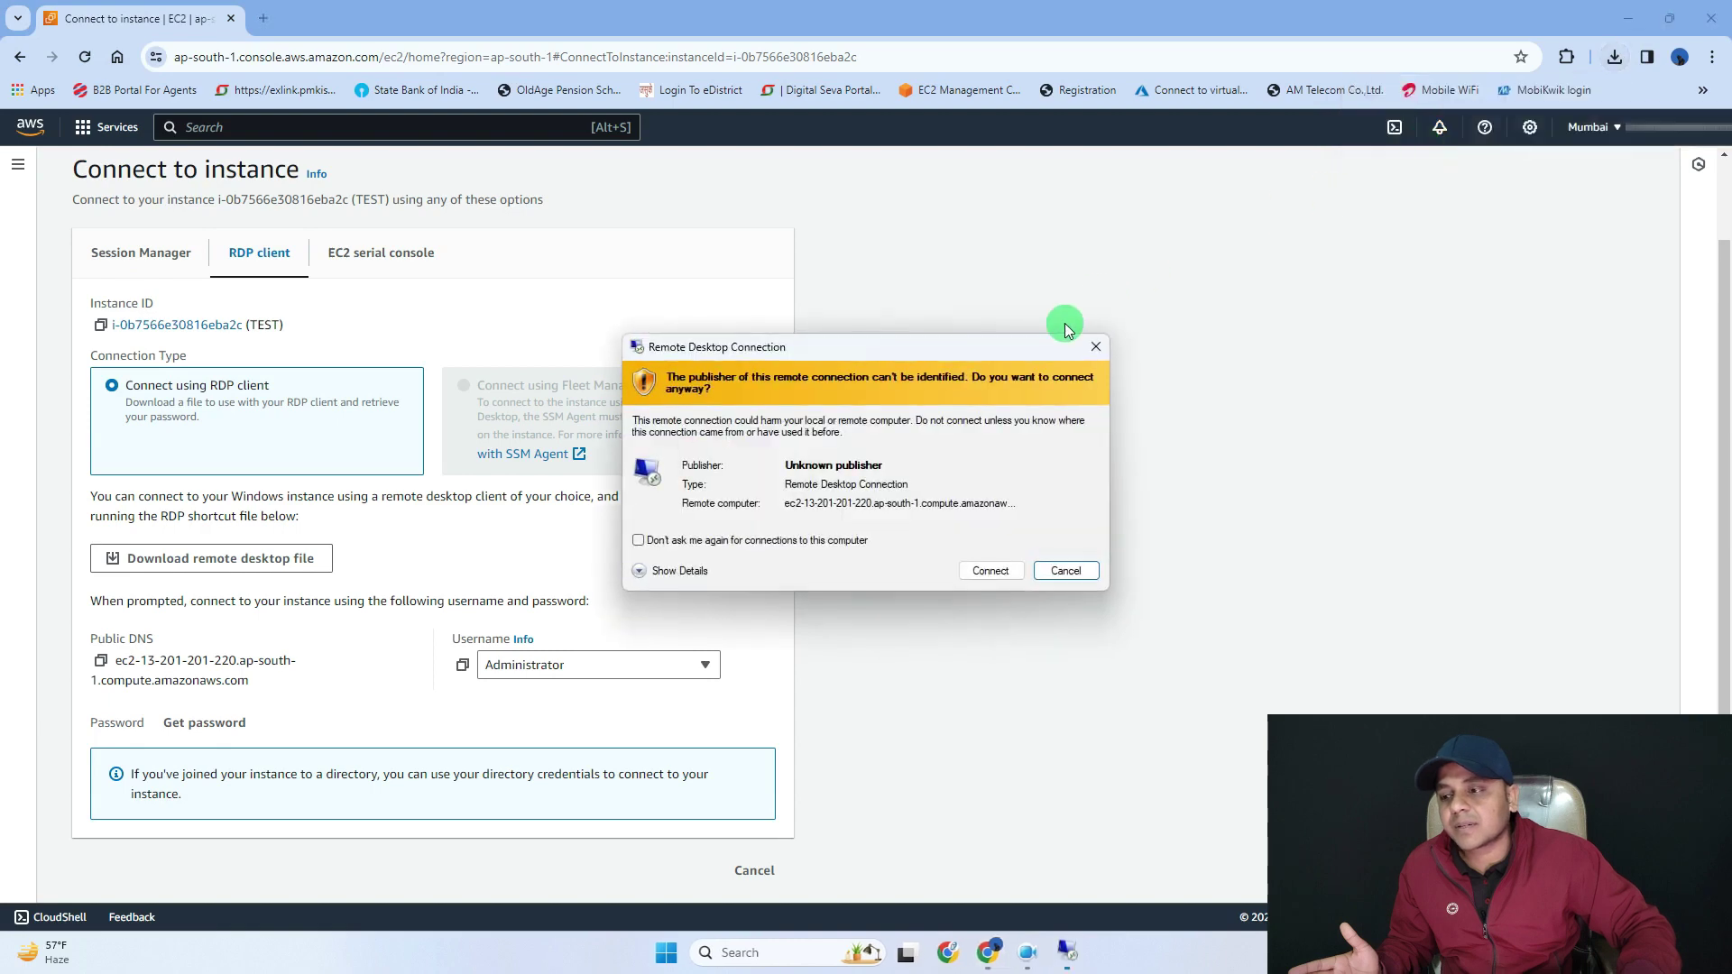
Accept the connection to the unidentified publisher's remote computer and copy the Administrator password from the desktop's New Text Document.
{"action": "left_click", "coordinate": [992, 572]}
{"action": "left_click", "coordinate": [1628, 17]}
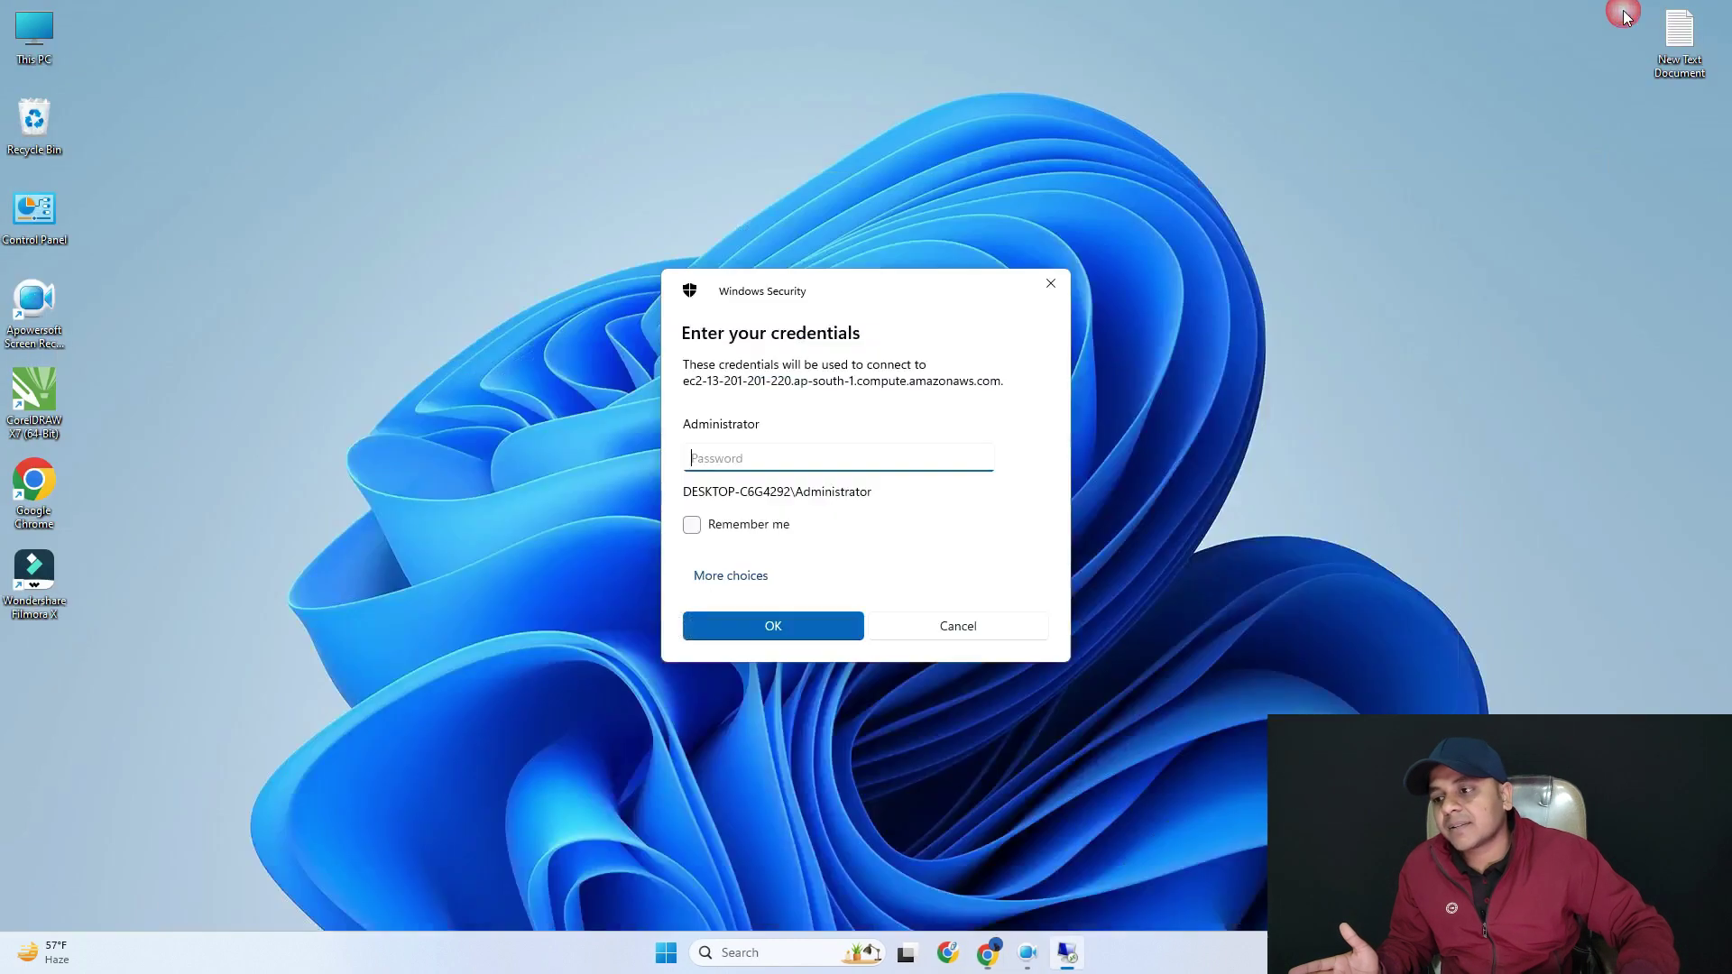
{"action": "double_click", "coordinate": [1679, 36]}
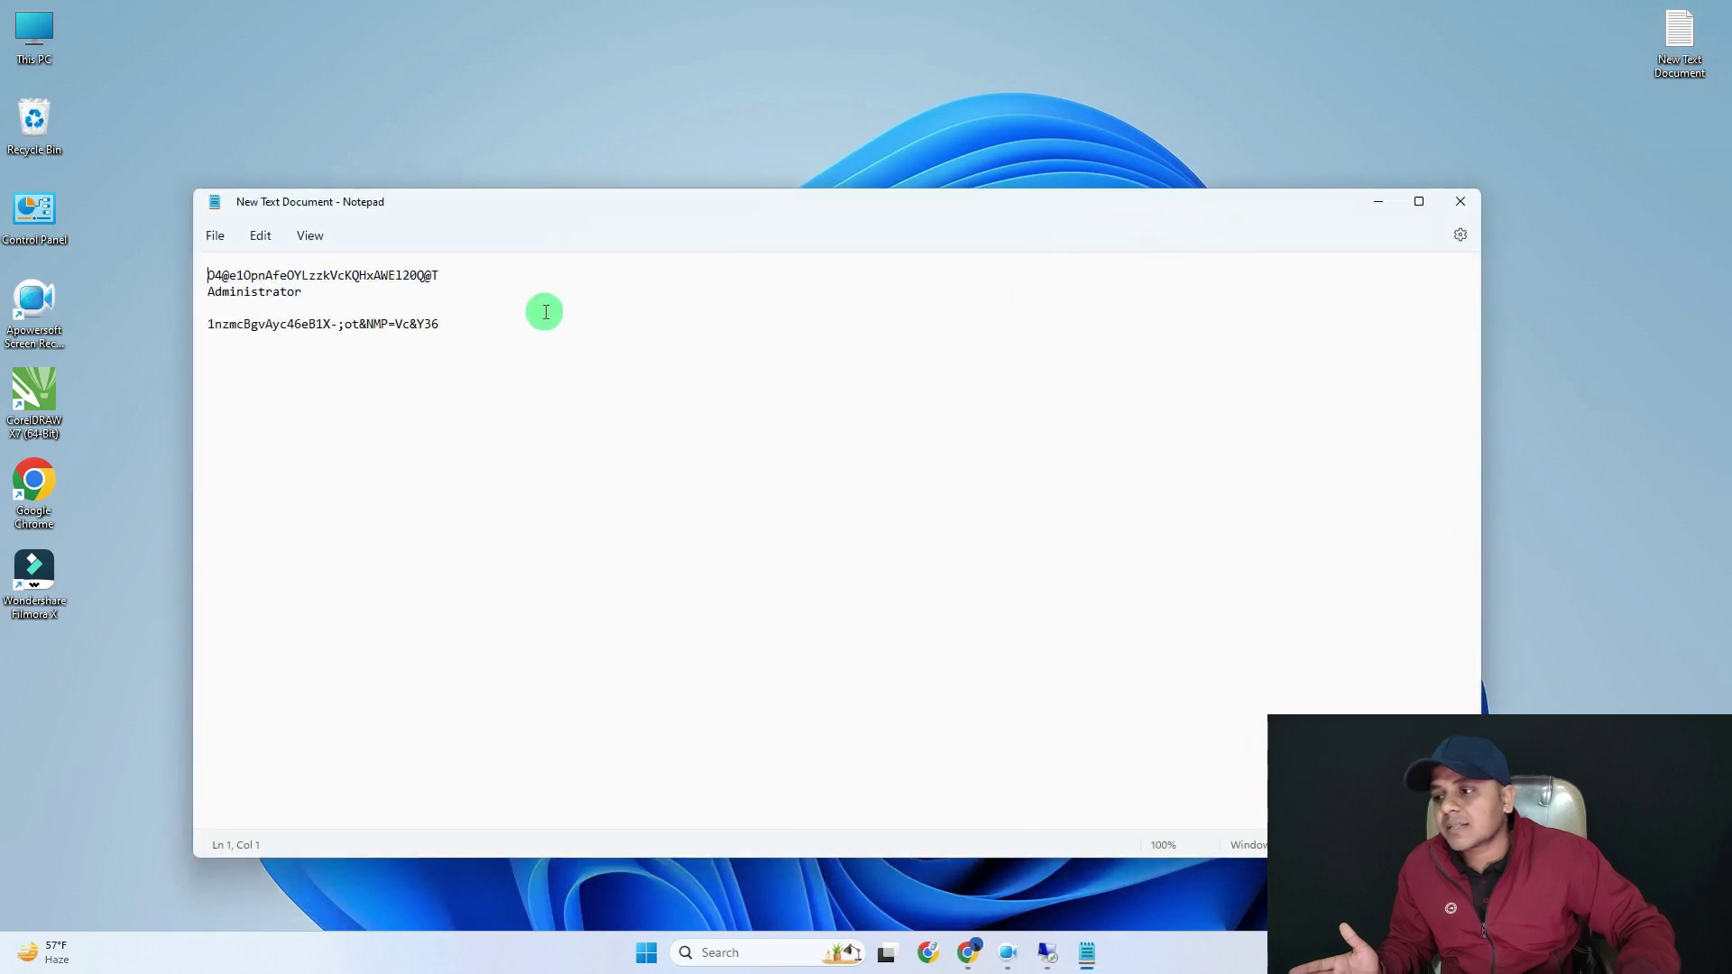
{"action": "left_click_drag", "start_coordinate": [457, 325], "coordinate": [145, 323]}
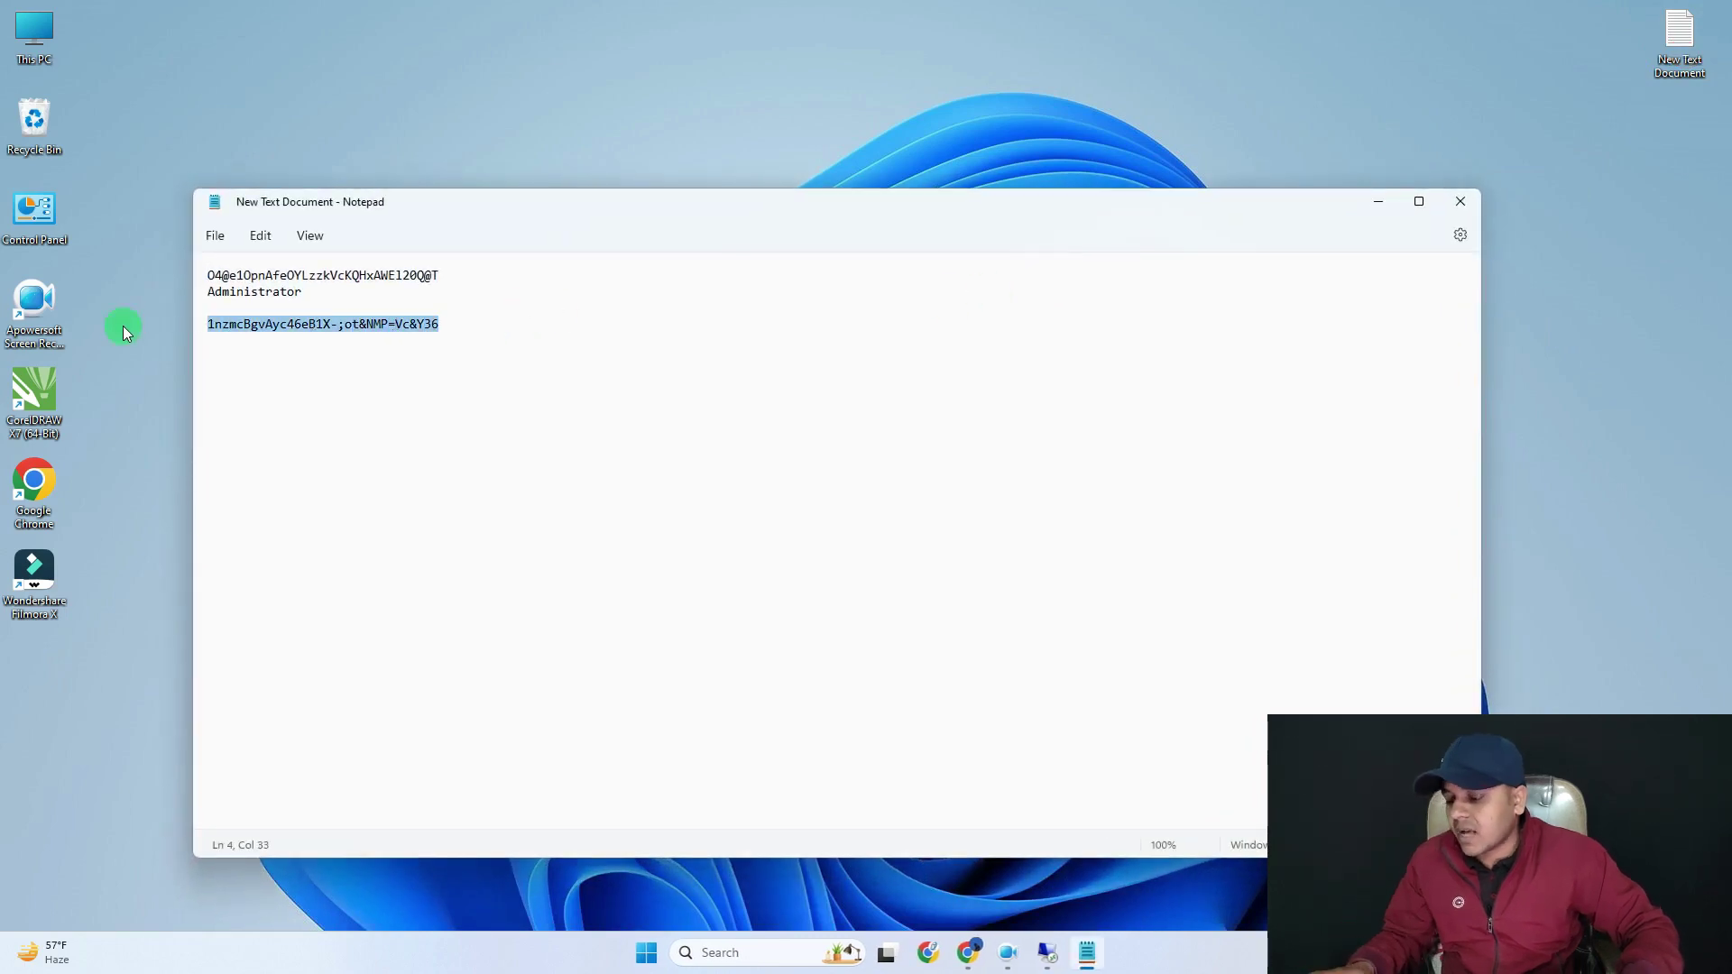
{"action": "left_click", "coordinate": [1381, 202]}
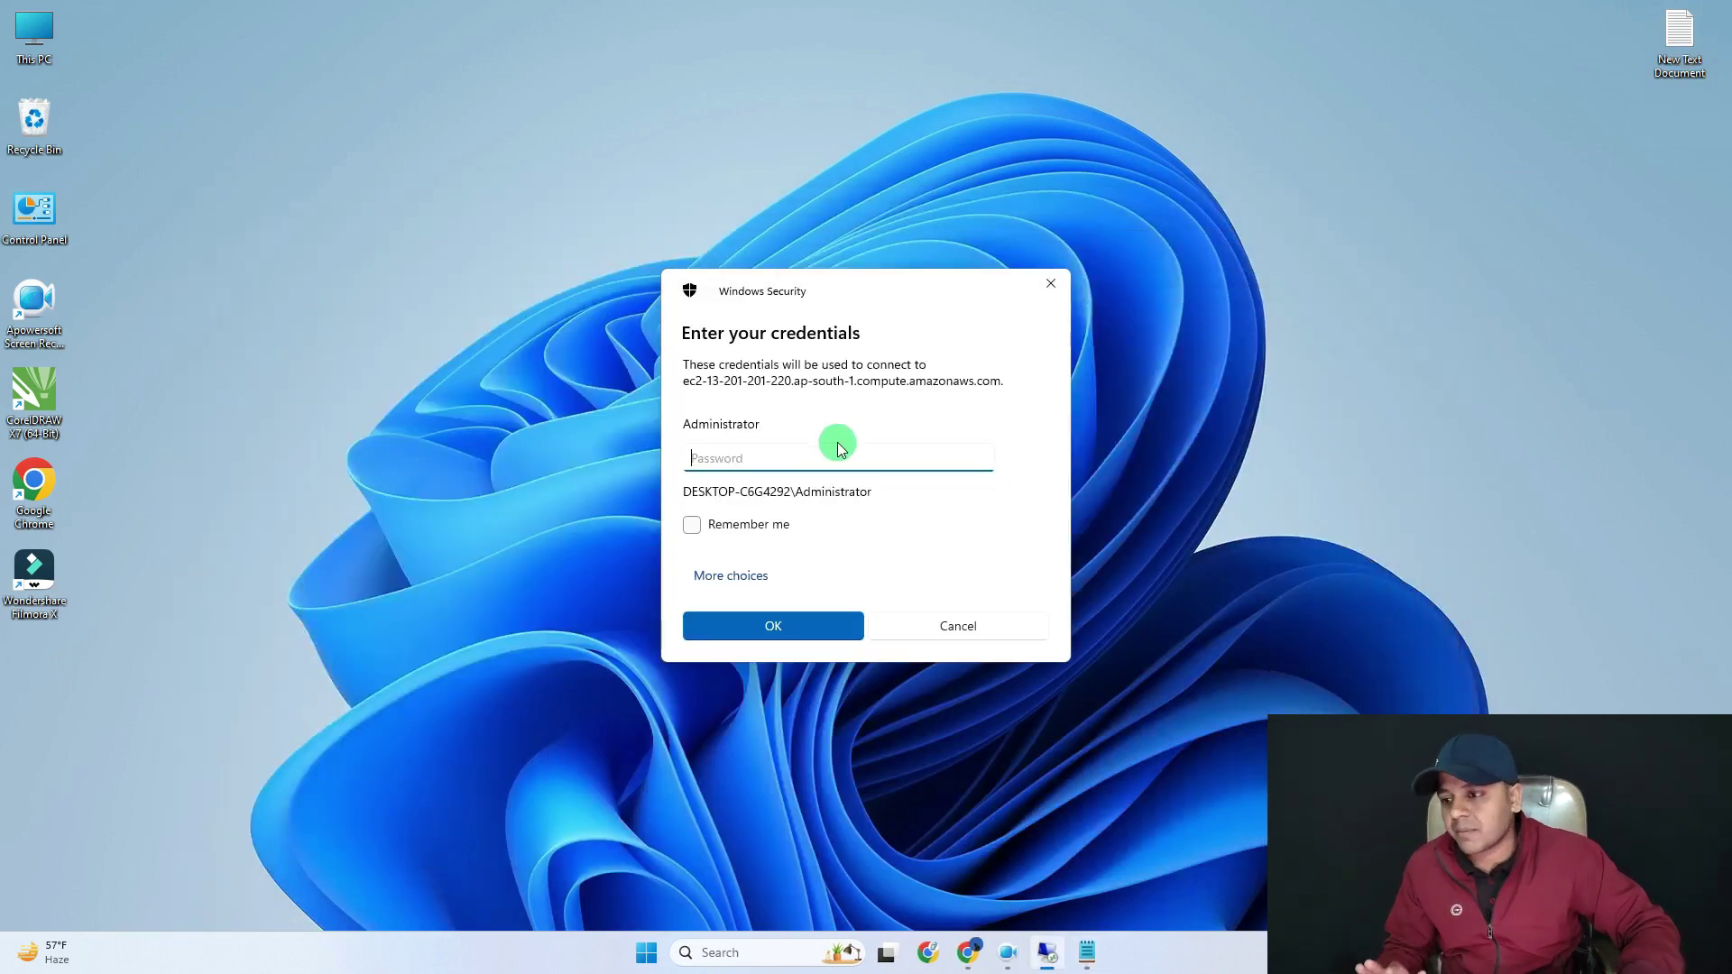
Enter the Administrator password with Remember me enabled, and connect to the instance despite the certificate errors.
{"action": "key", "text": "ctrl+v"}
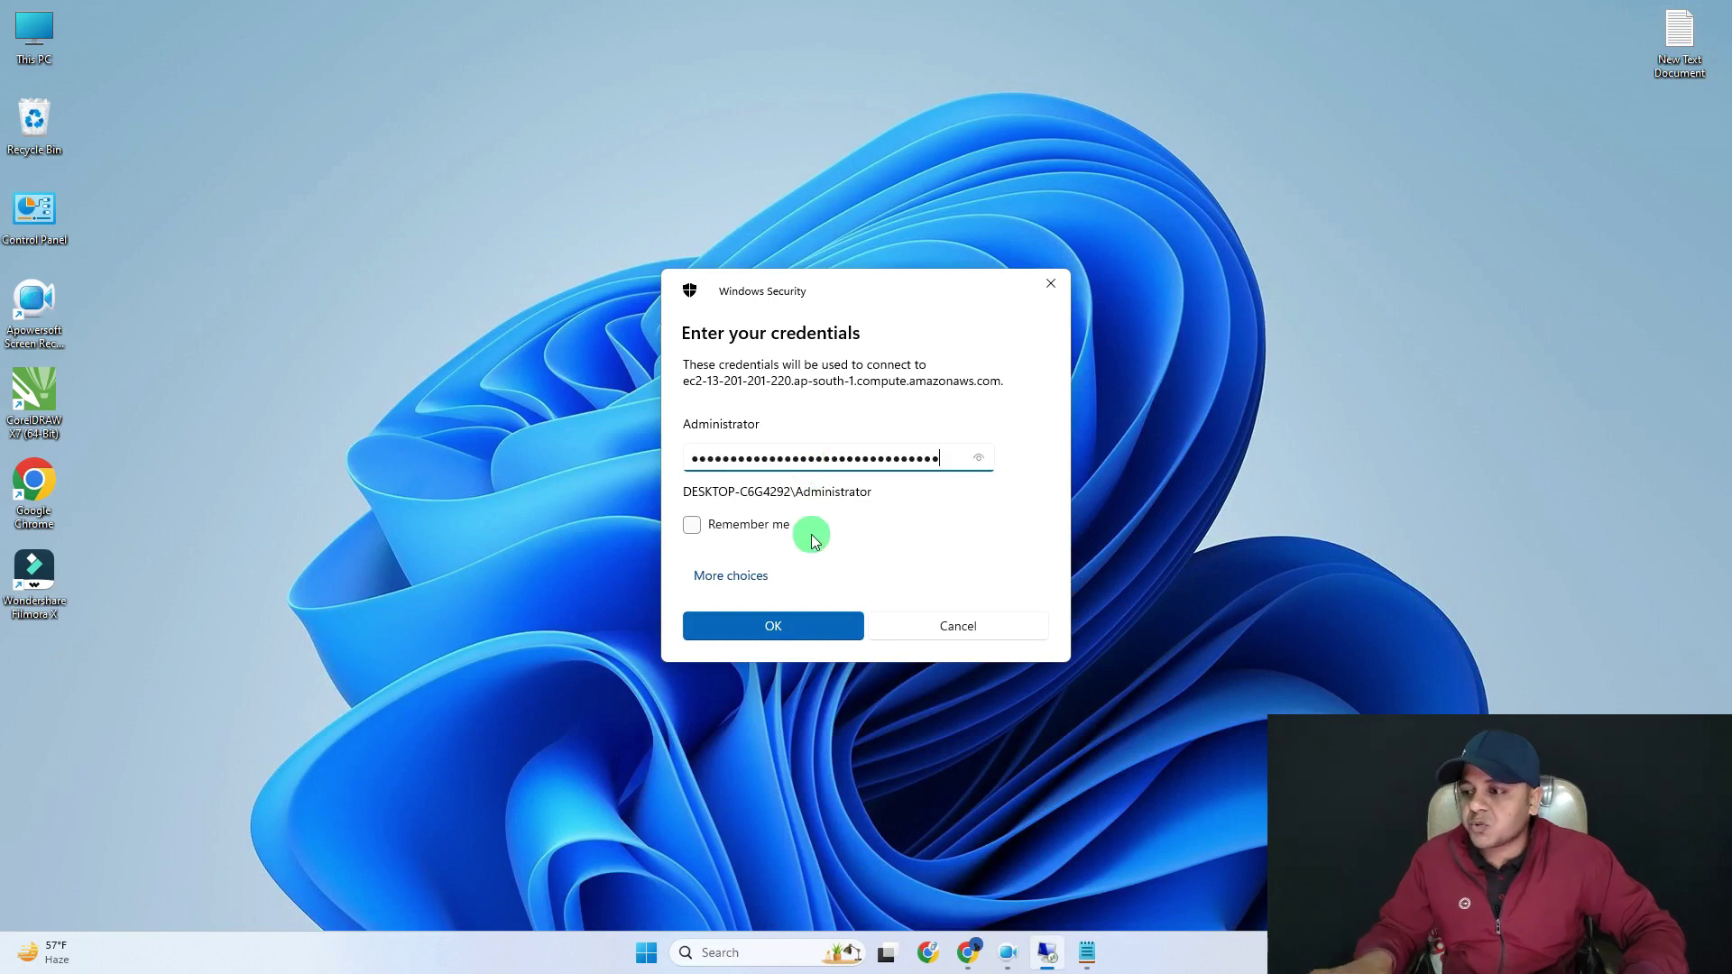
{"action": "left_click", "coordinate": [748, 527]}
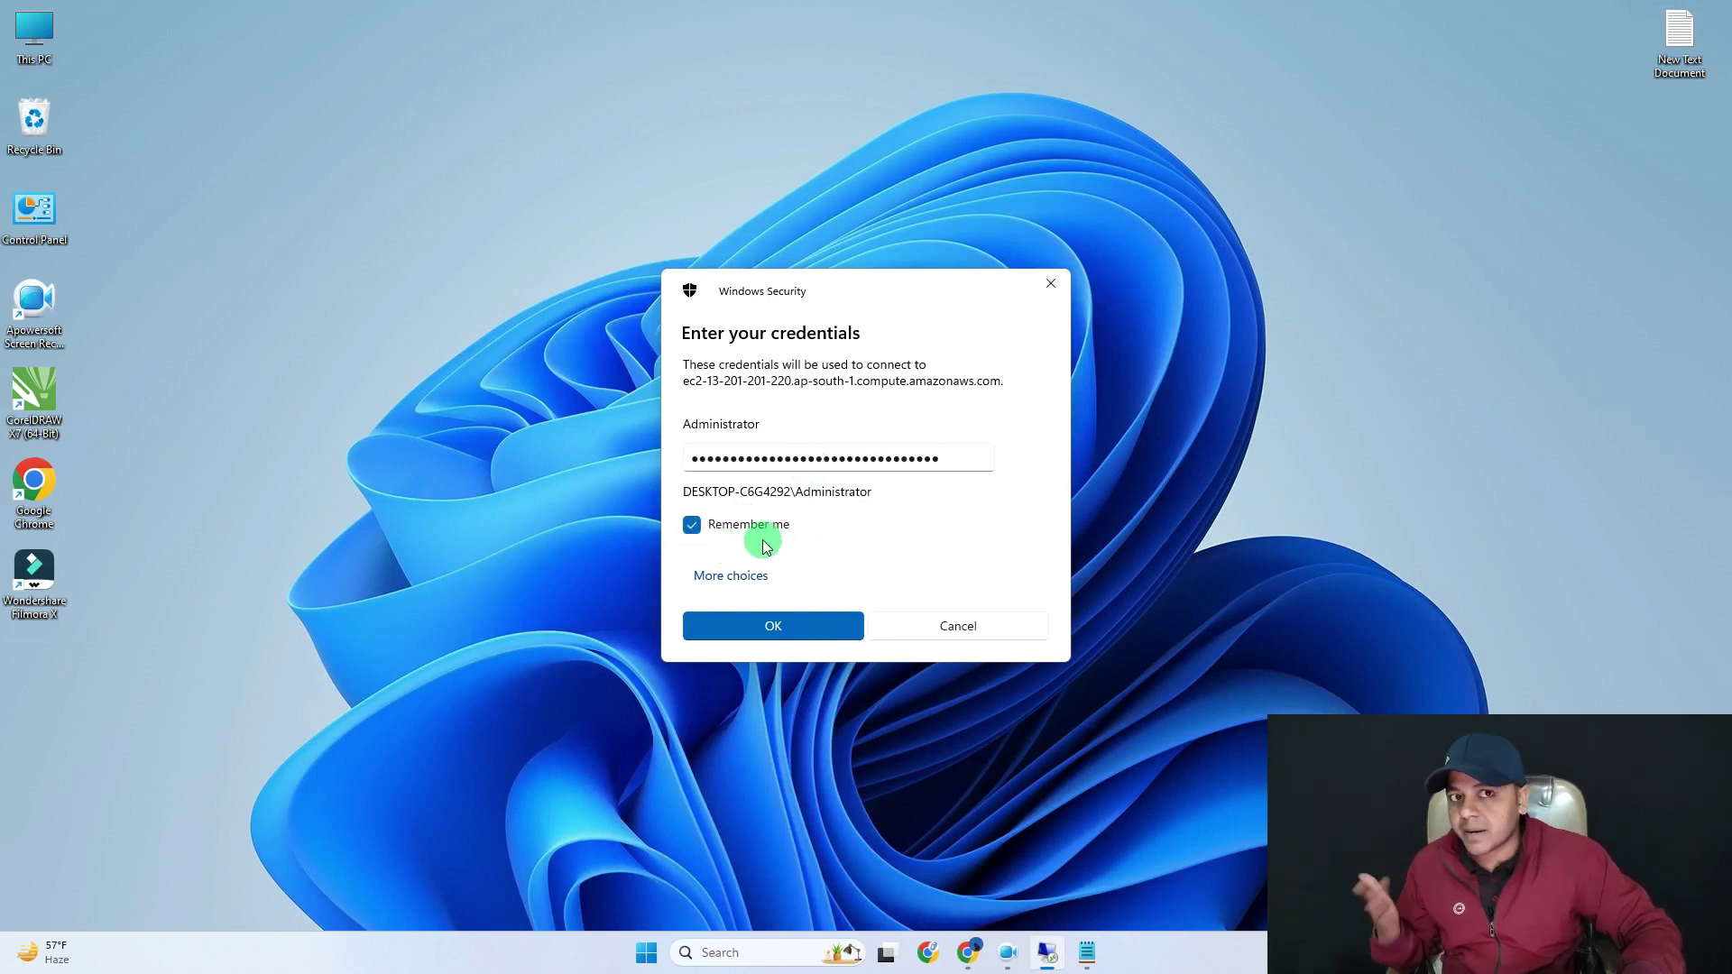
{"action": "left_click", "coordinate": [787, 626]}
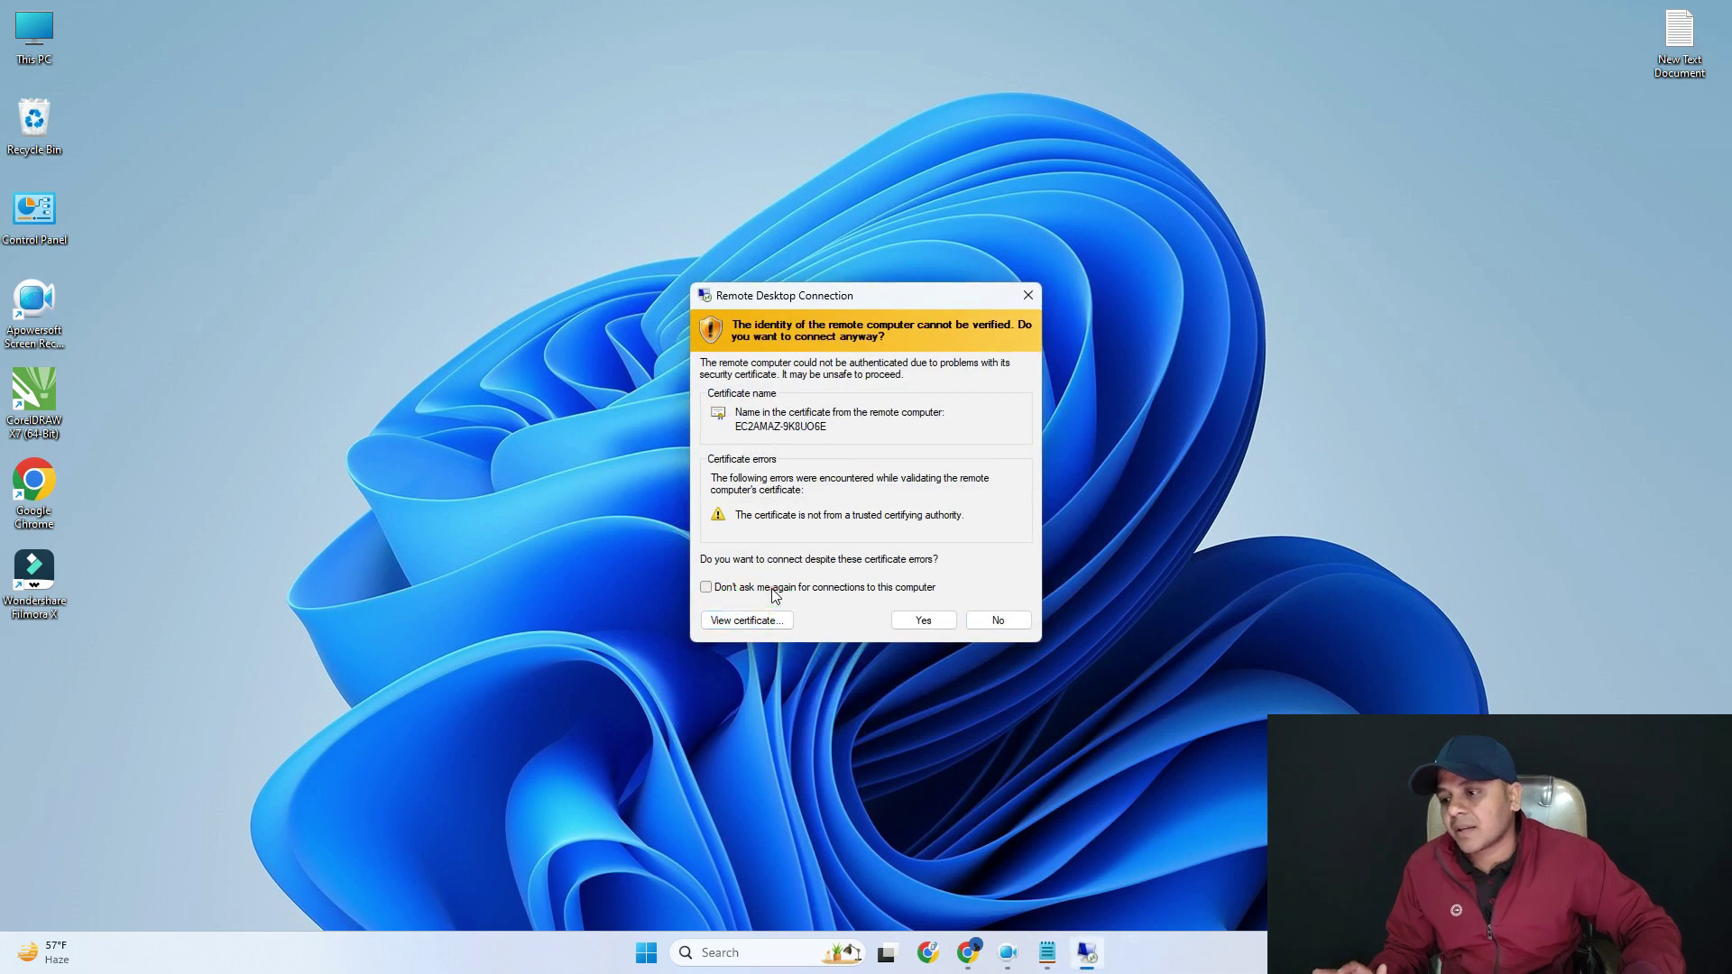
{"action": "left_click", "coordinate": [924, 623]}
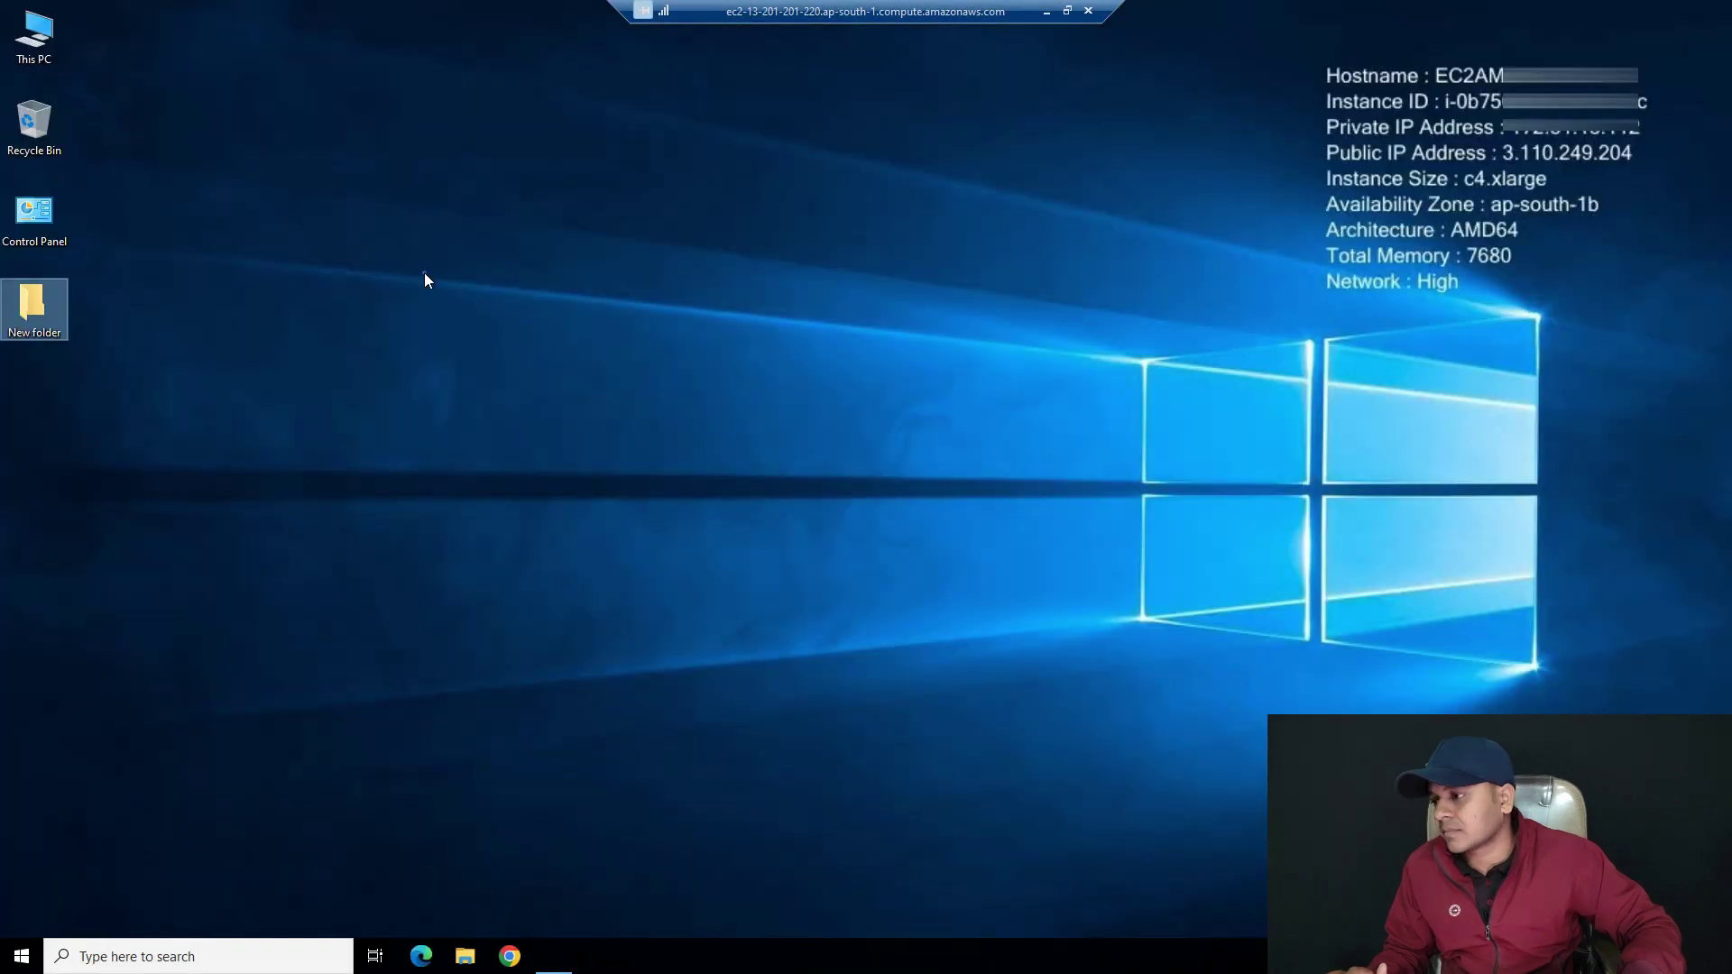
Refresh the remote Windows desktop and disconnect the Remote Desktop session.
{"action": "right_click", "coordinate": [425, 278]}
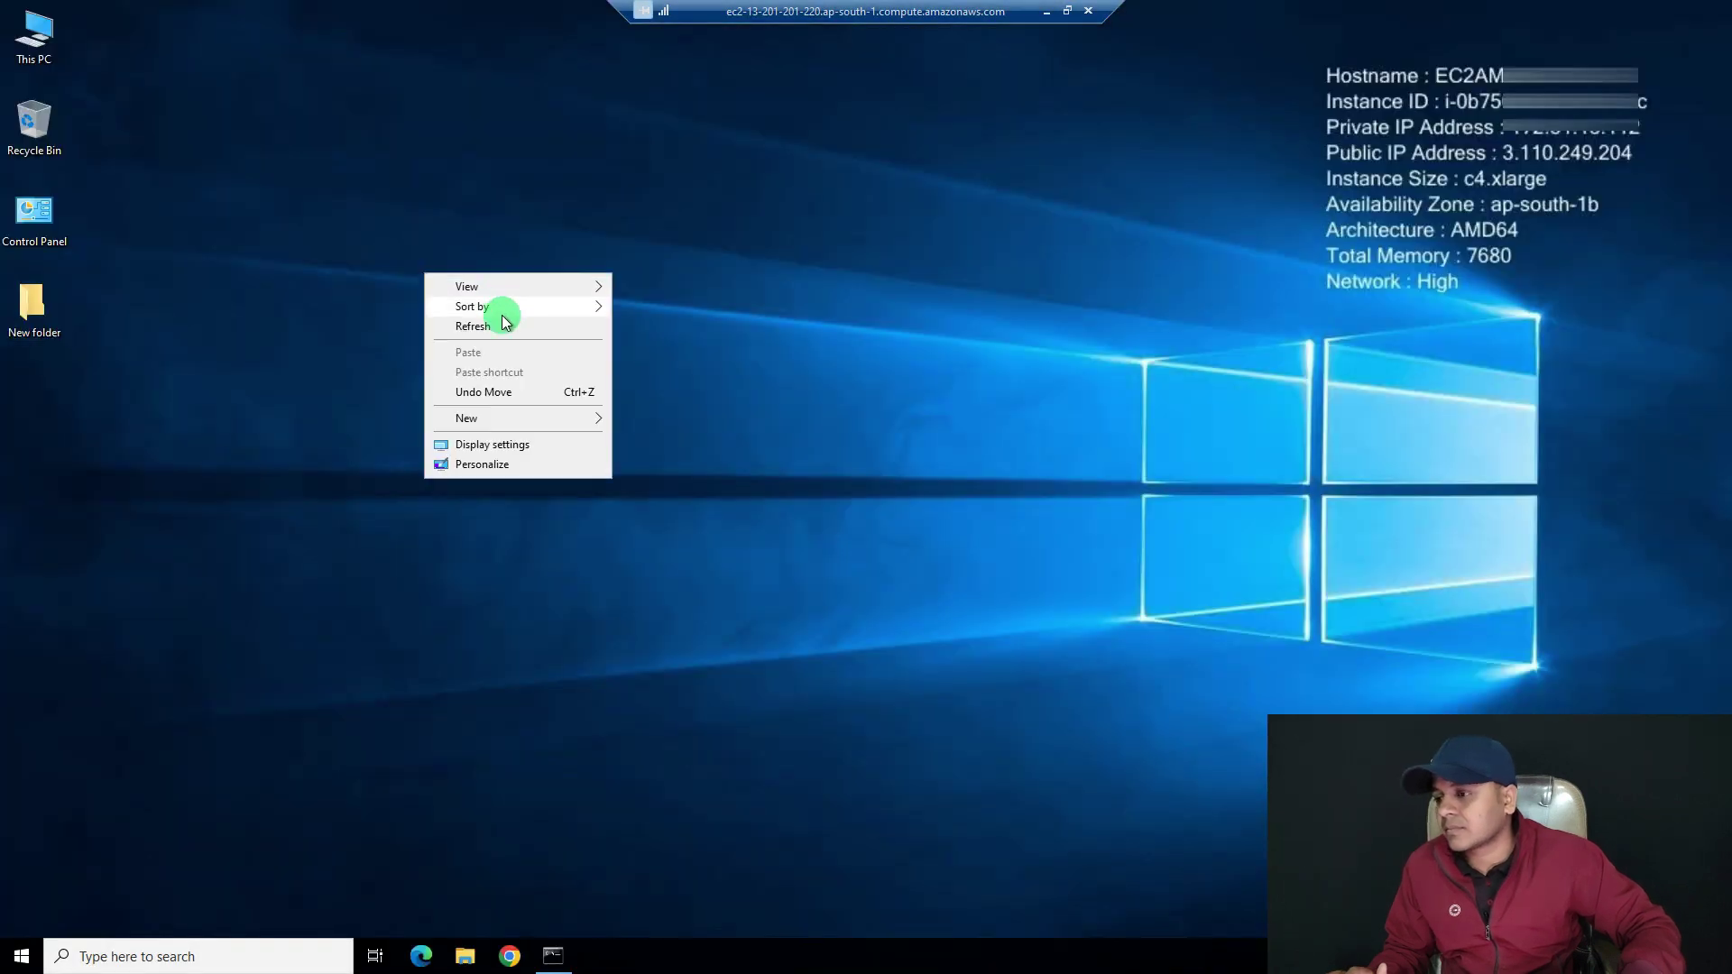
{"action": "left_click", "coordinate": [498, 325]}
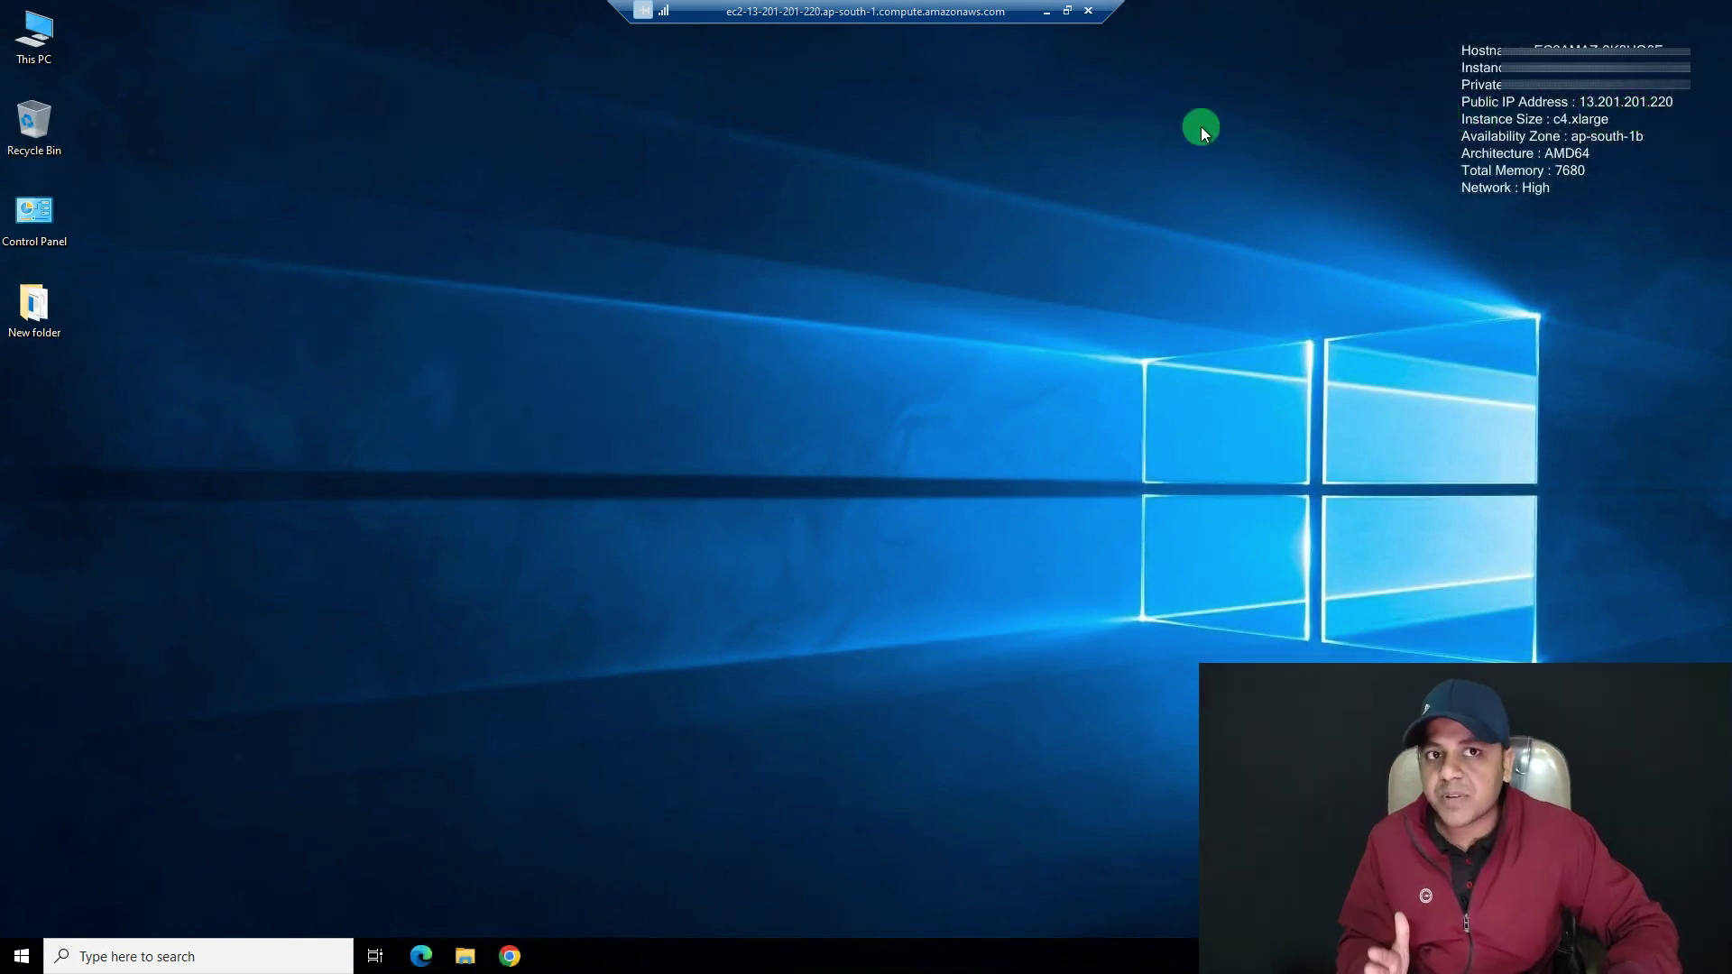
{"action": "left_click", "coordinate": [1088, 10]}
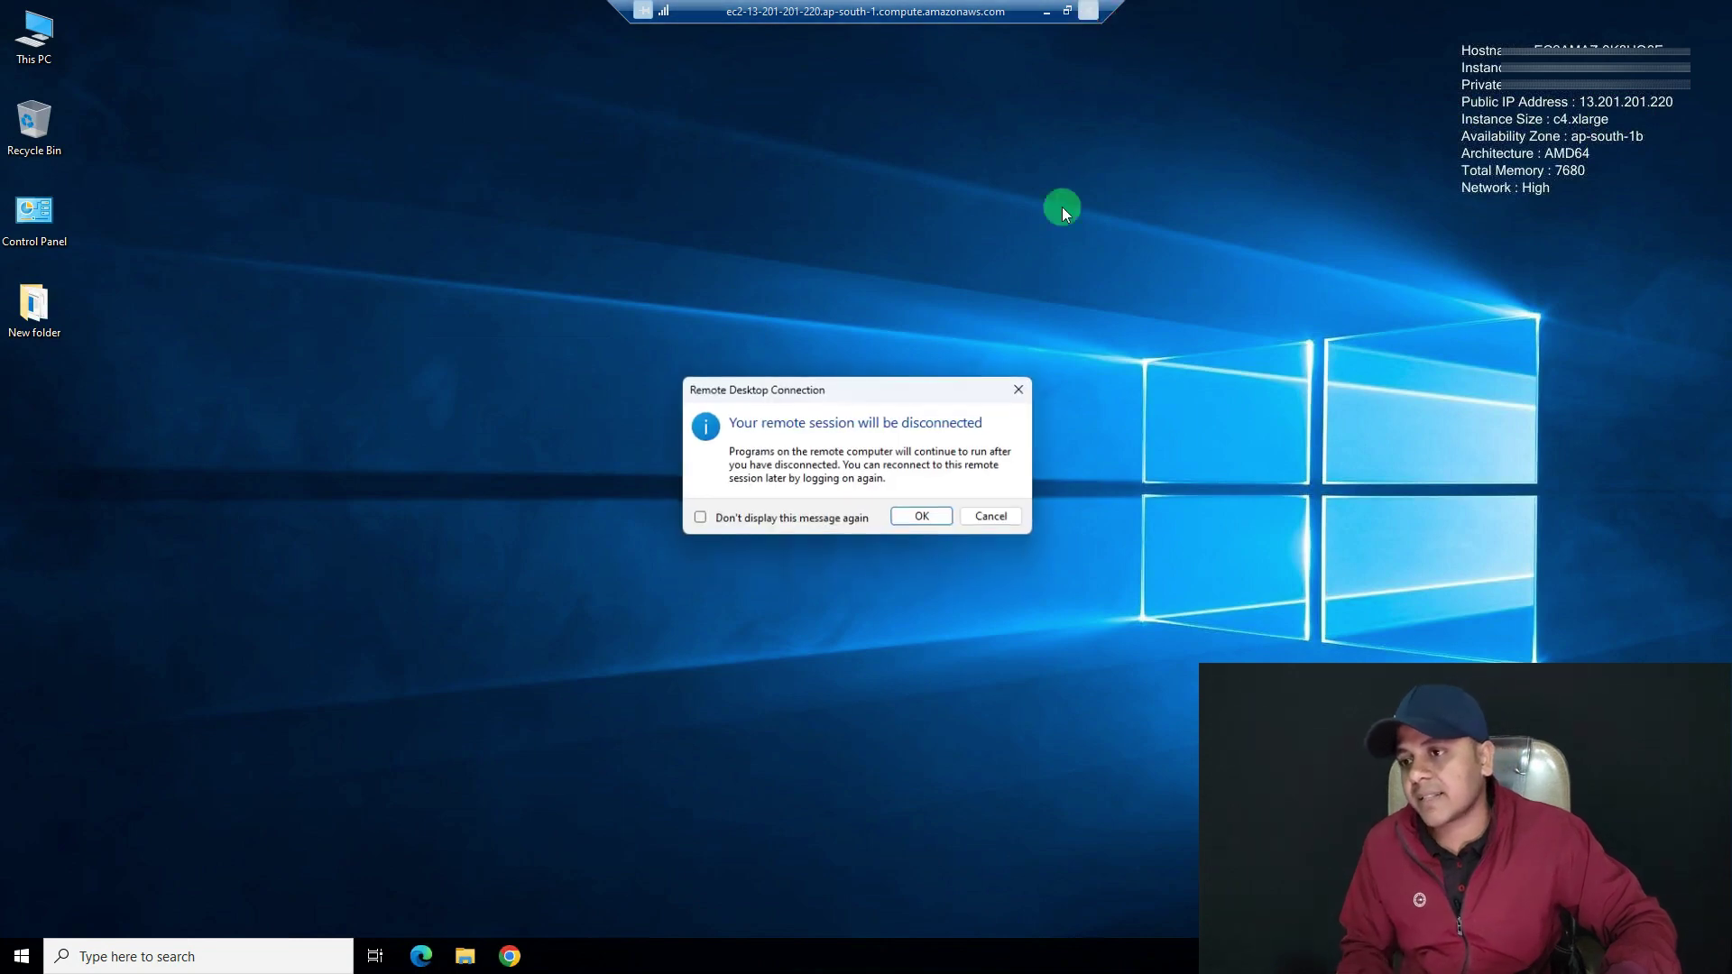
{"action": "left_click", "coordinate": [924, 517]}
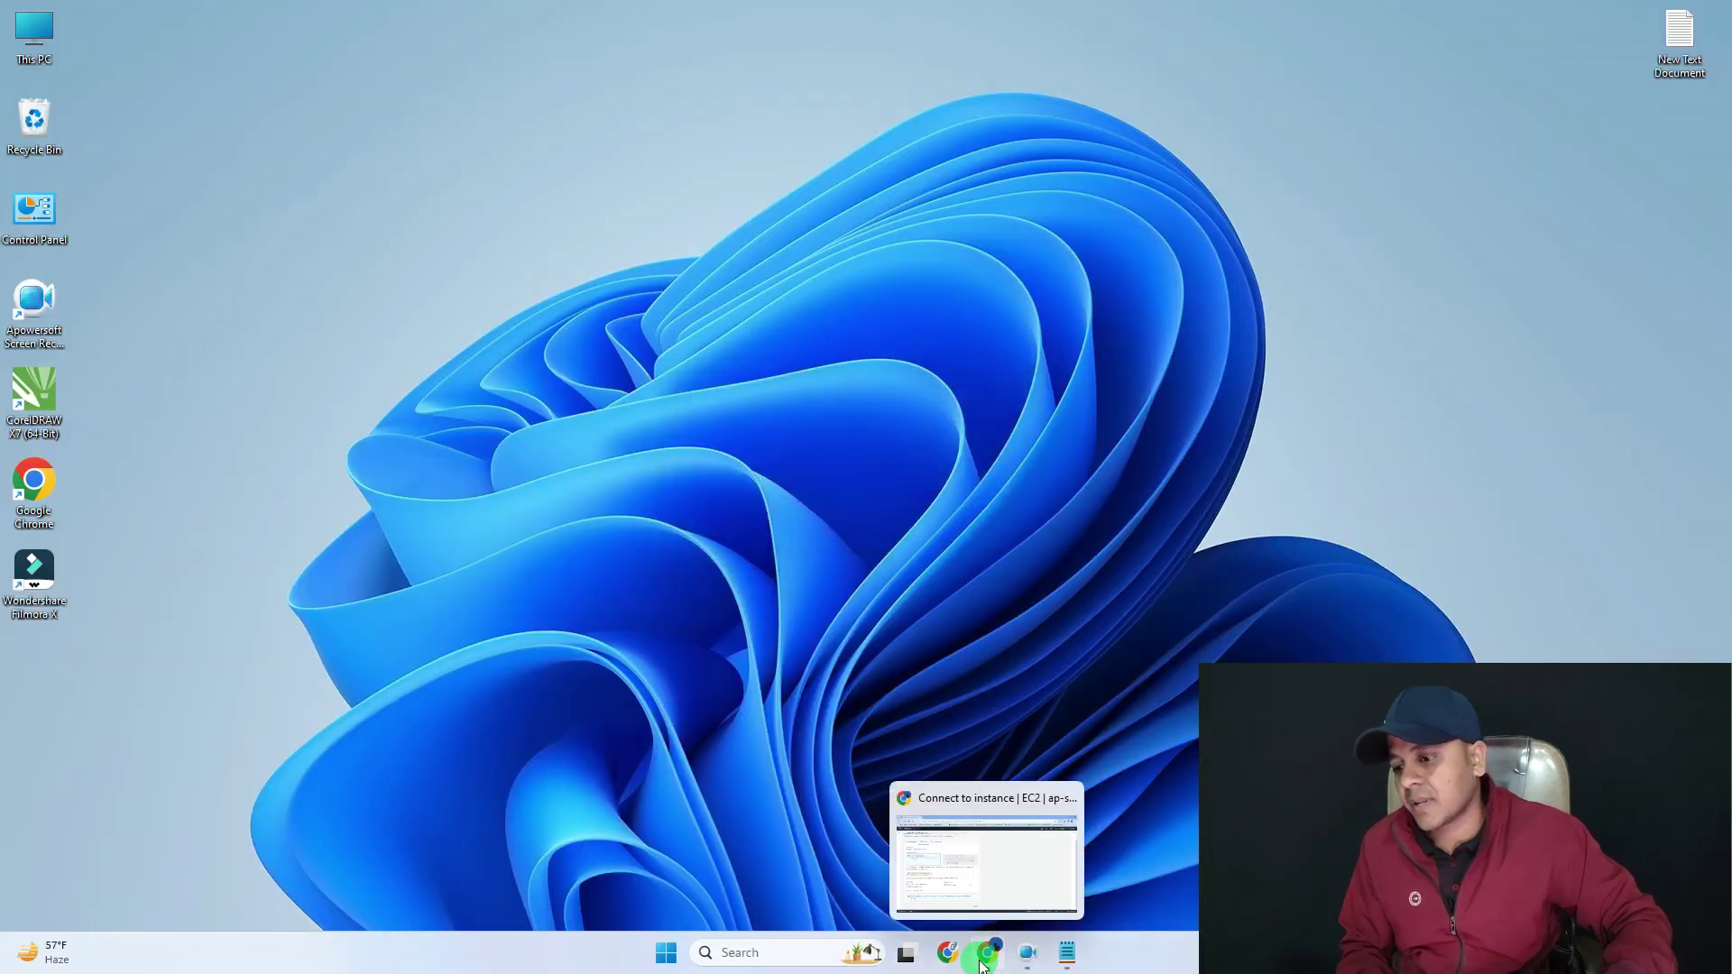
Switch to the AWS console in Chrome and return to the EC2 Instances list.
{"action": "left_click", "coordinate": [968, 952]}
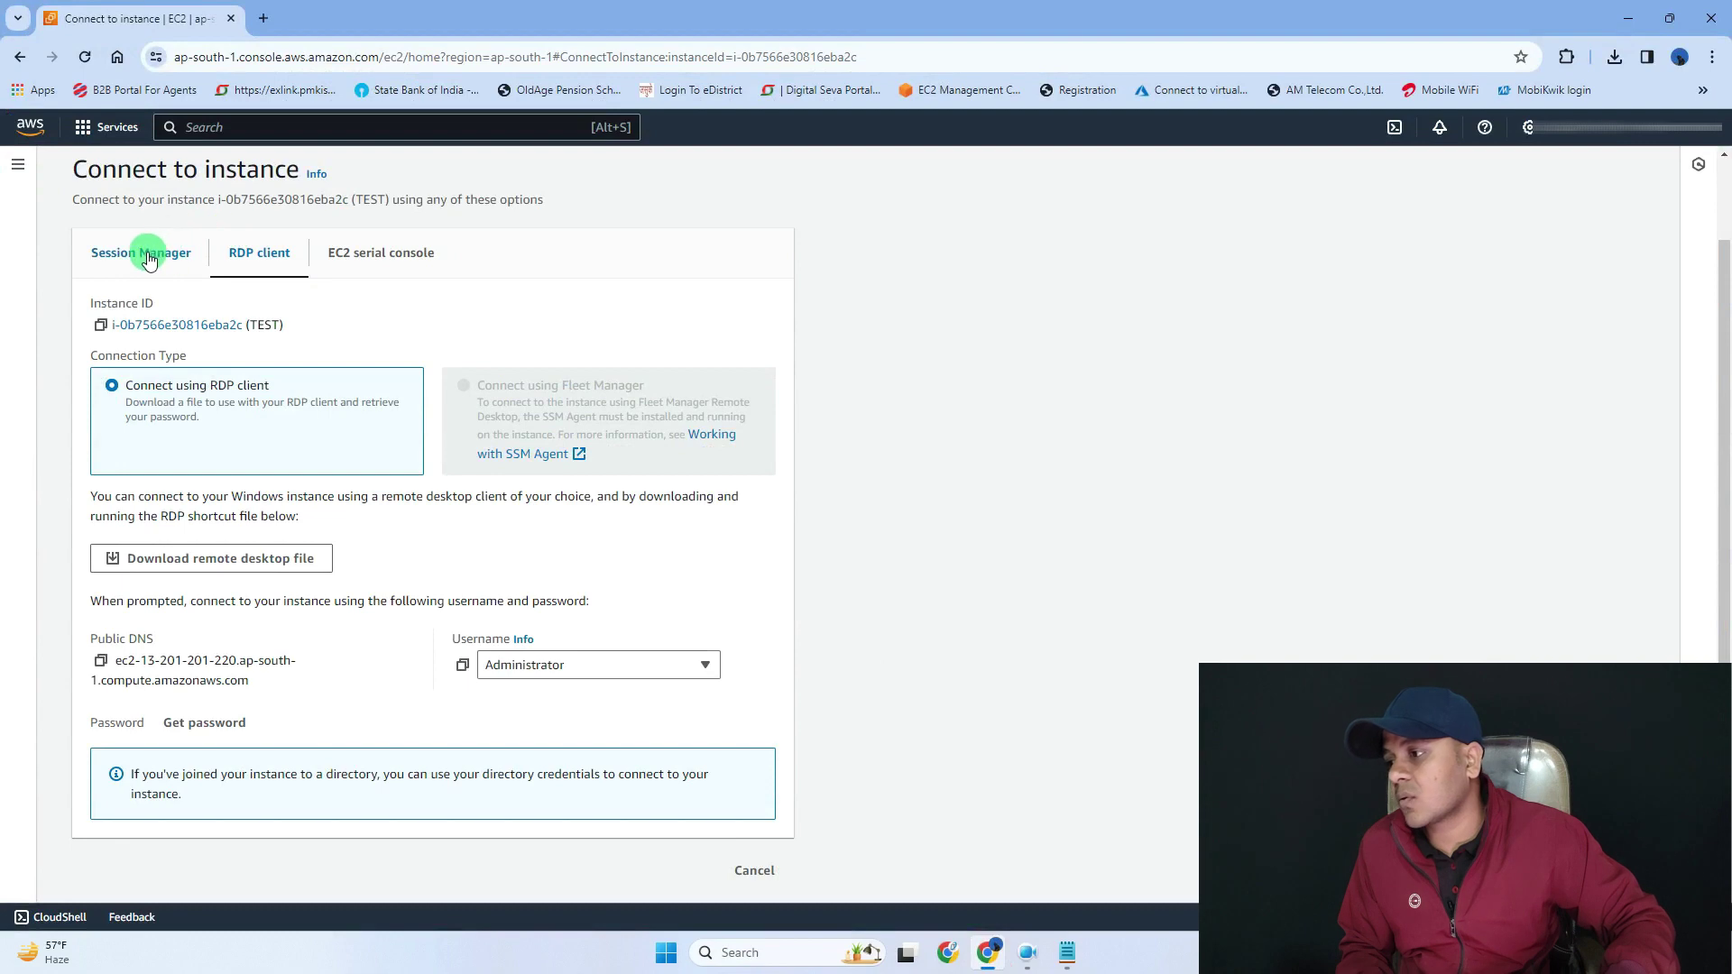
{"action": "left_click", "coordinate": [149, 257]}
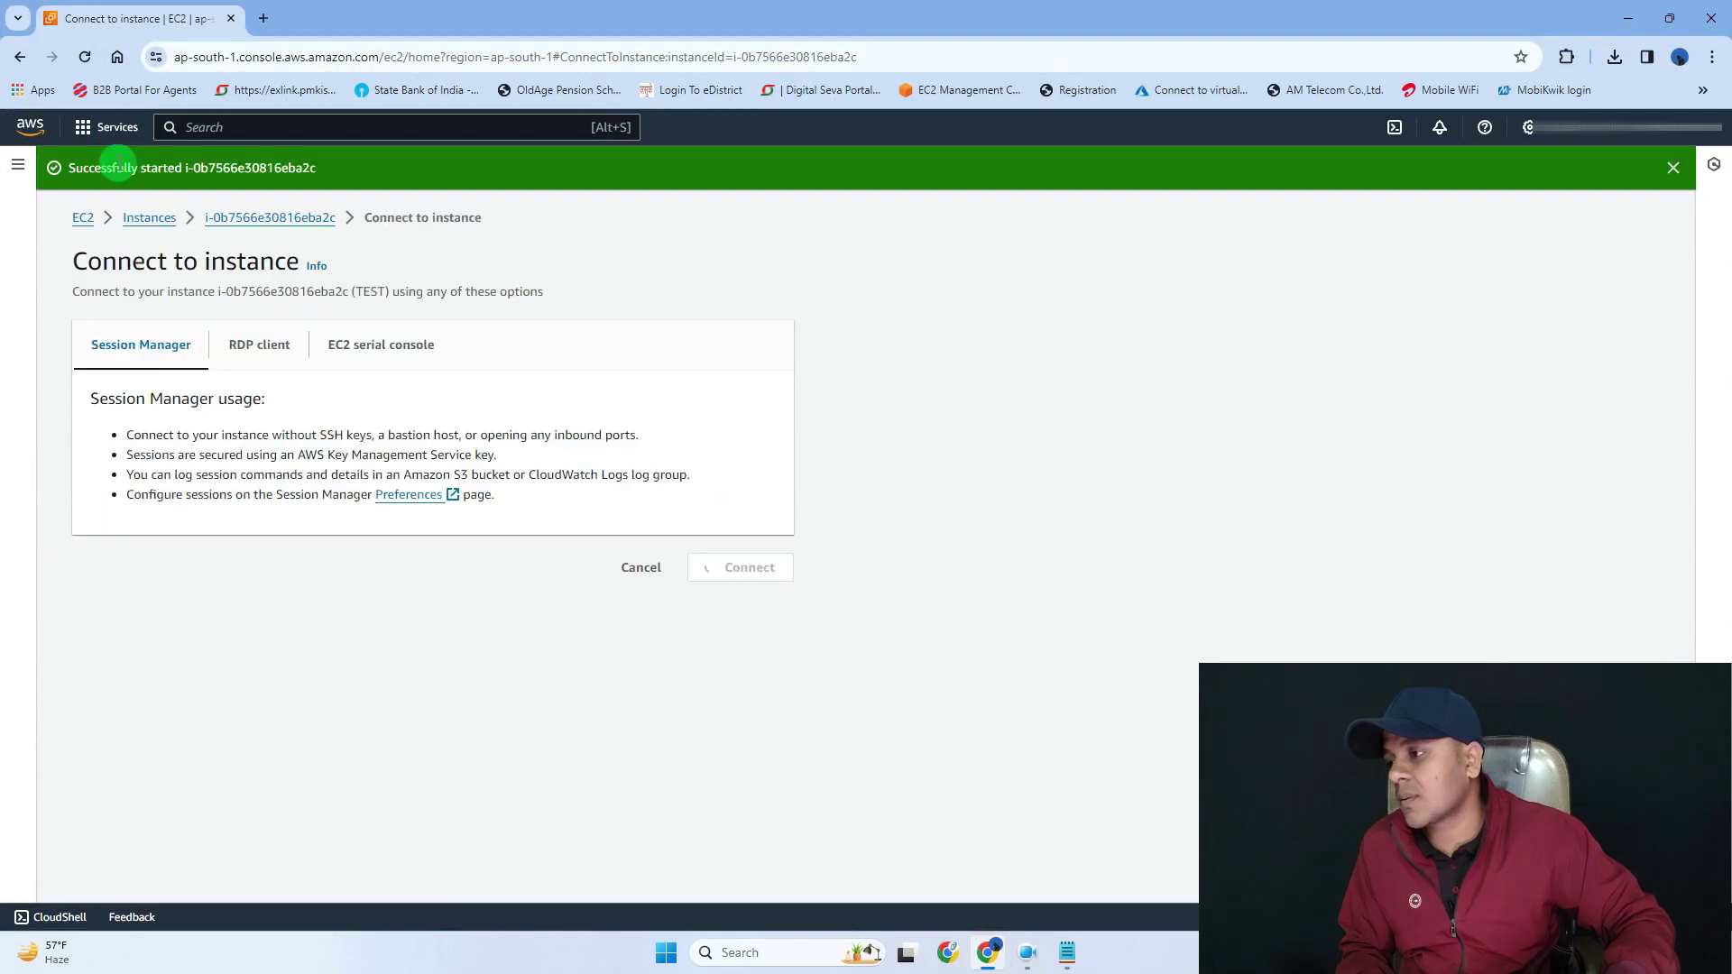
{"action": "left_click", "coordinate": [137, 222]}
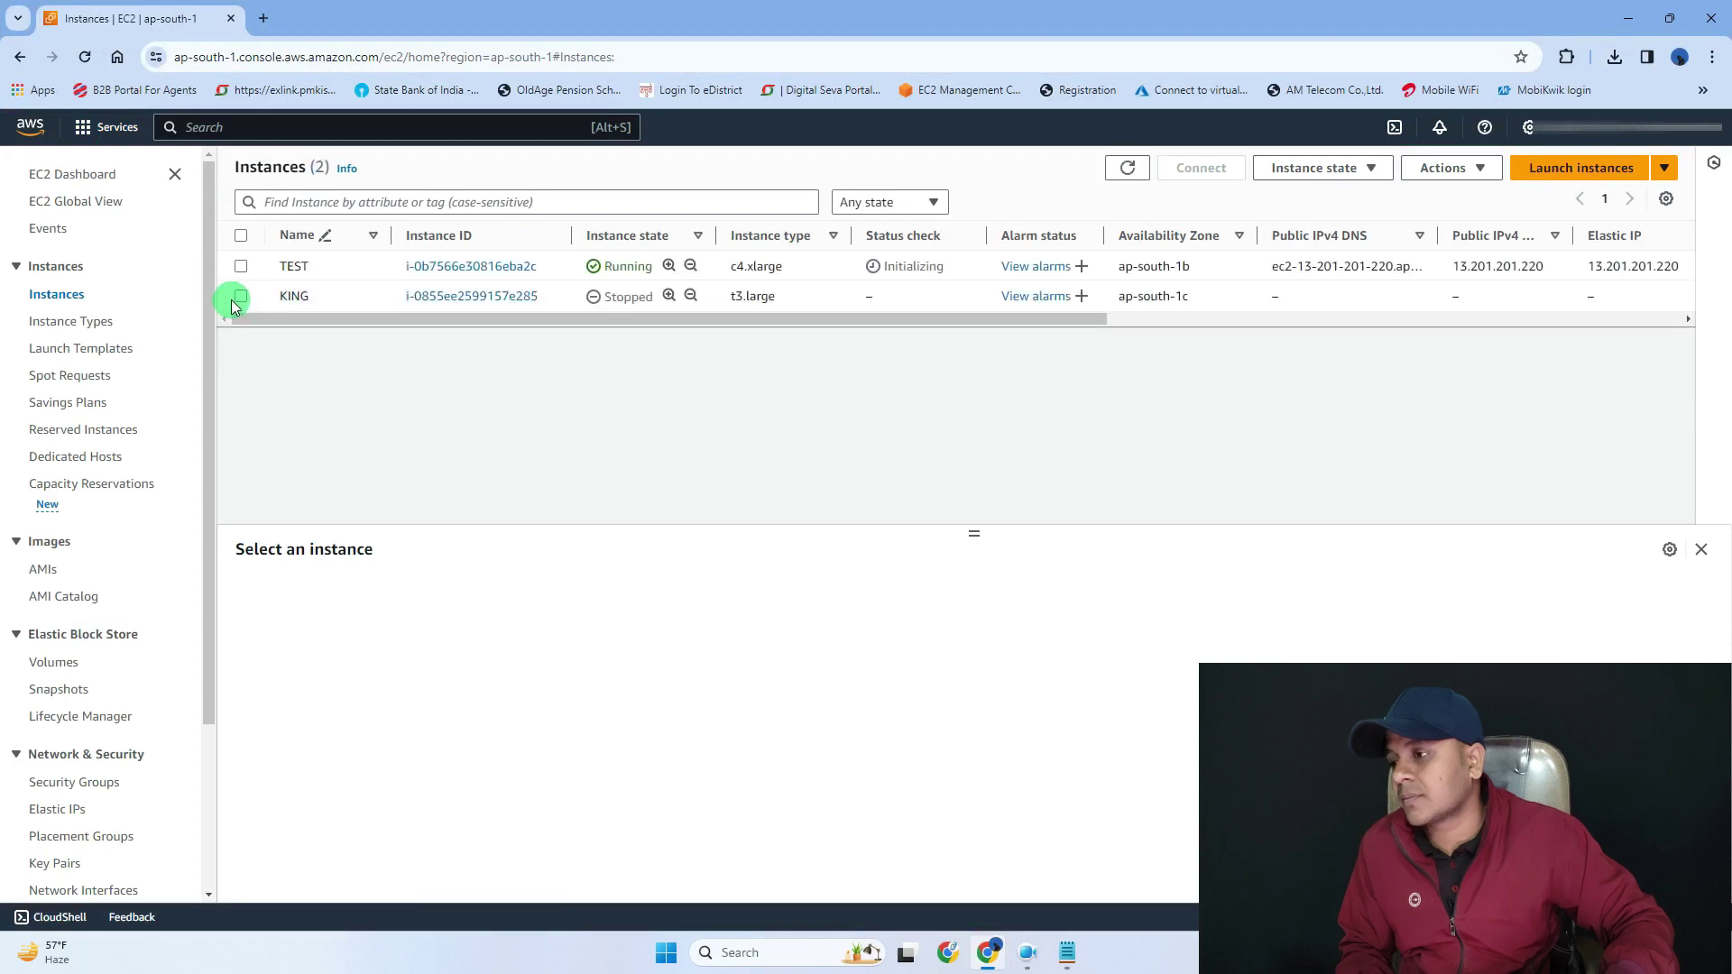
Stop the TEST instance and start it again once it has stopped.
{"action": "left_click", "coordinate": [241, 267]}
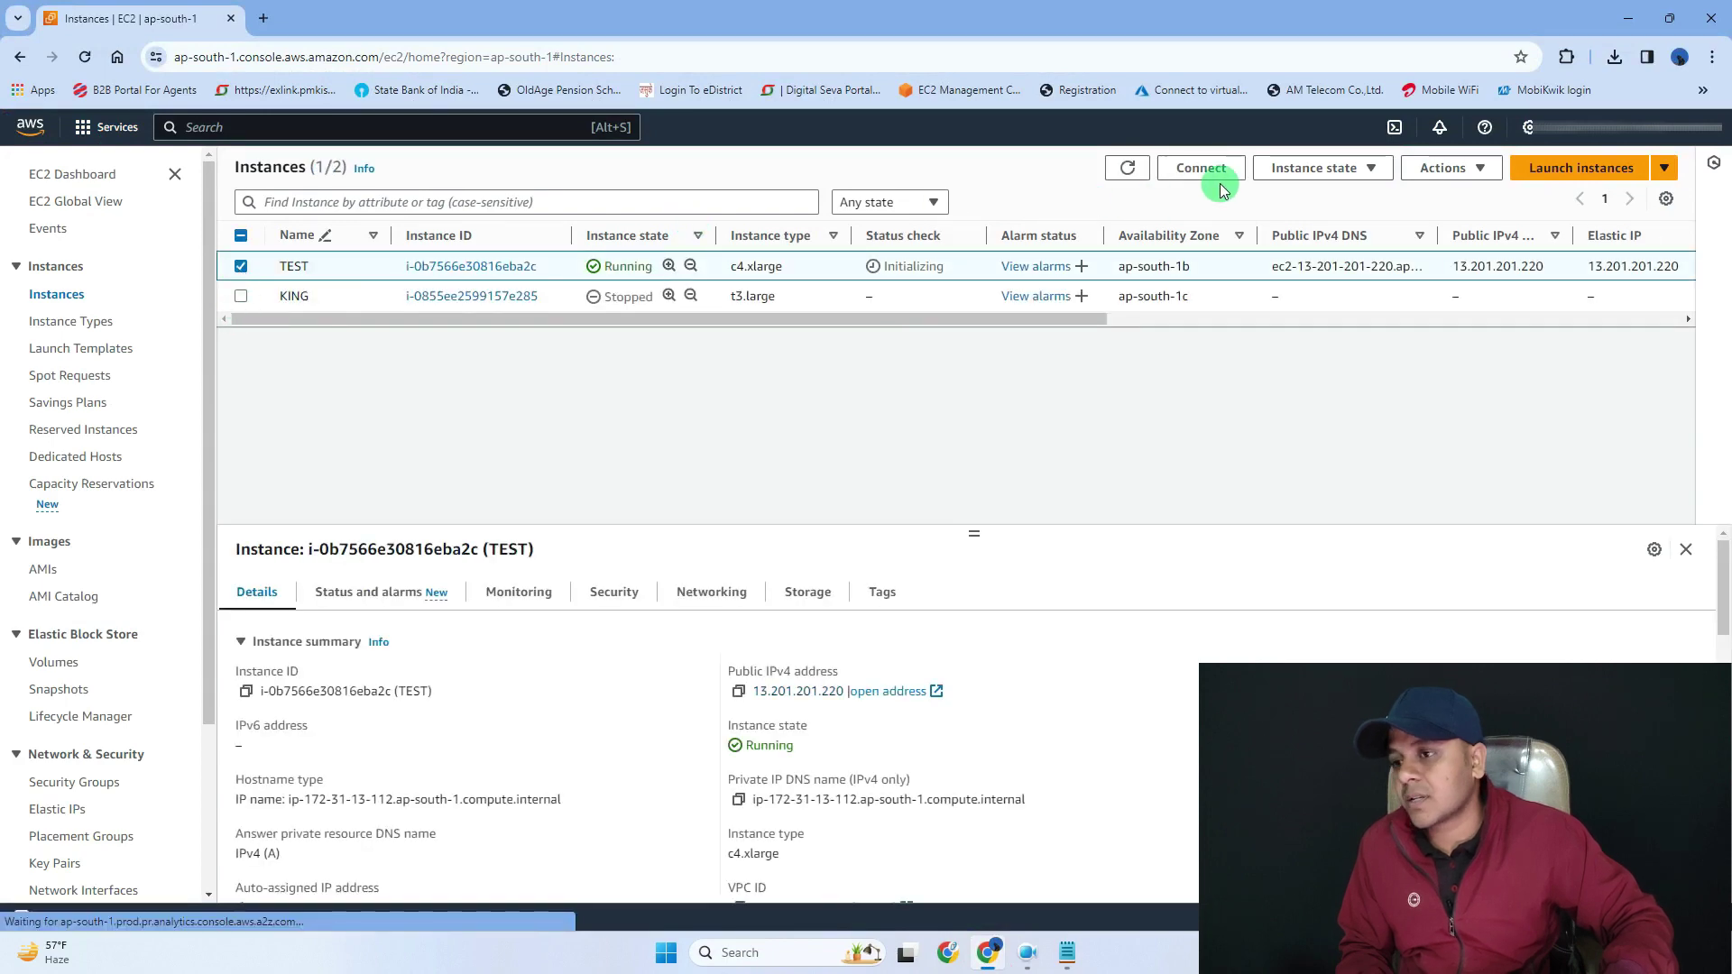
{"action": "left_click", "coordinate": [1315, 168]}
{"action": "left_click", "coordinate": [1310, 196]}
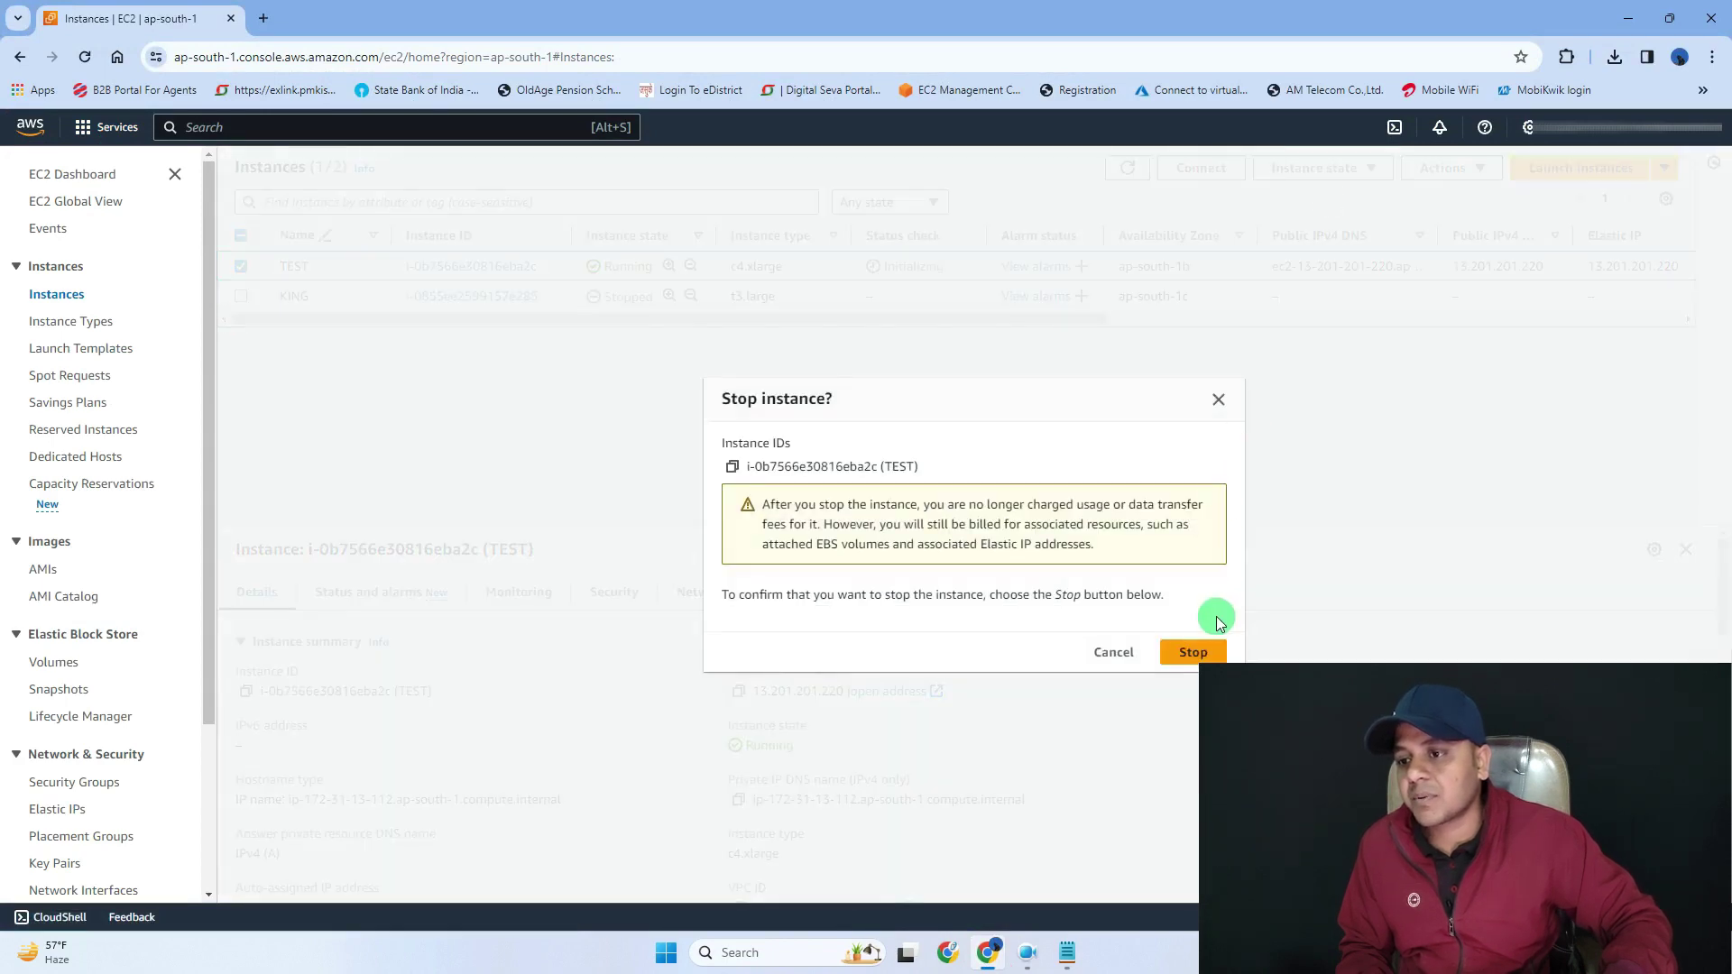
{"action": "left_click", "coordinate": [1191, 653]}
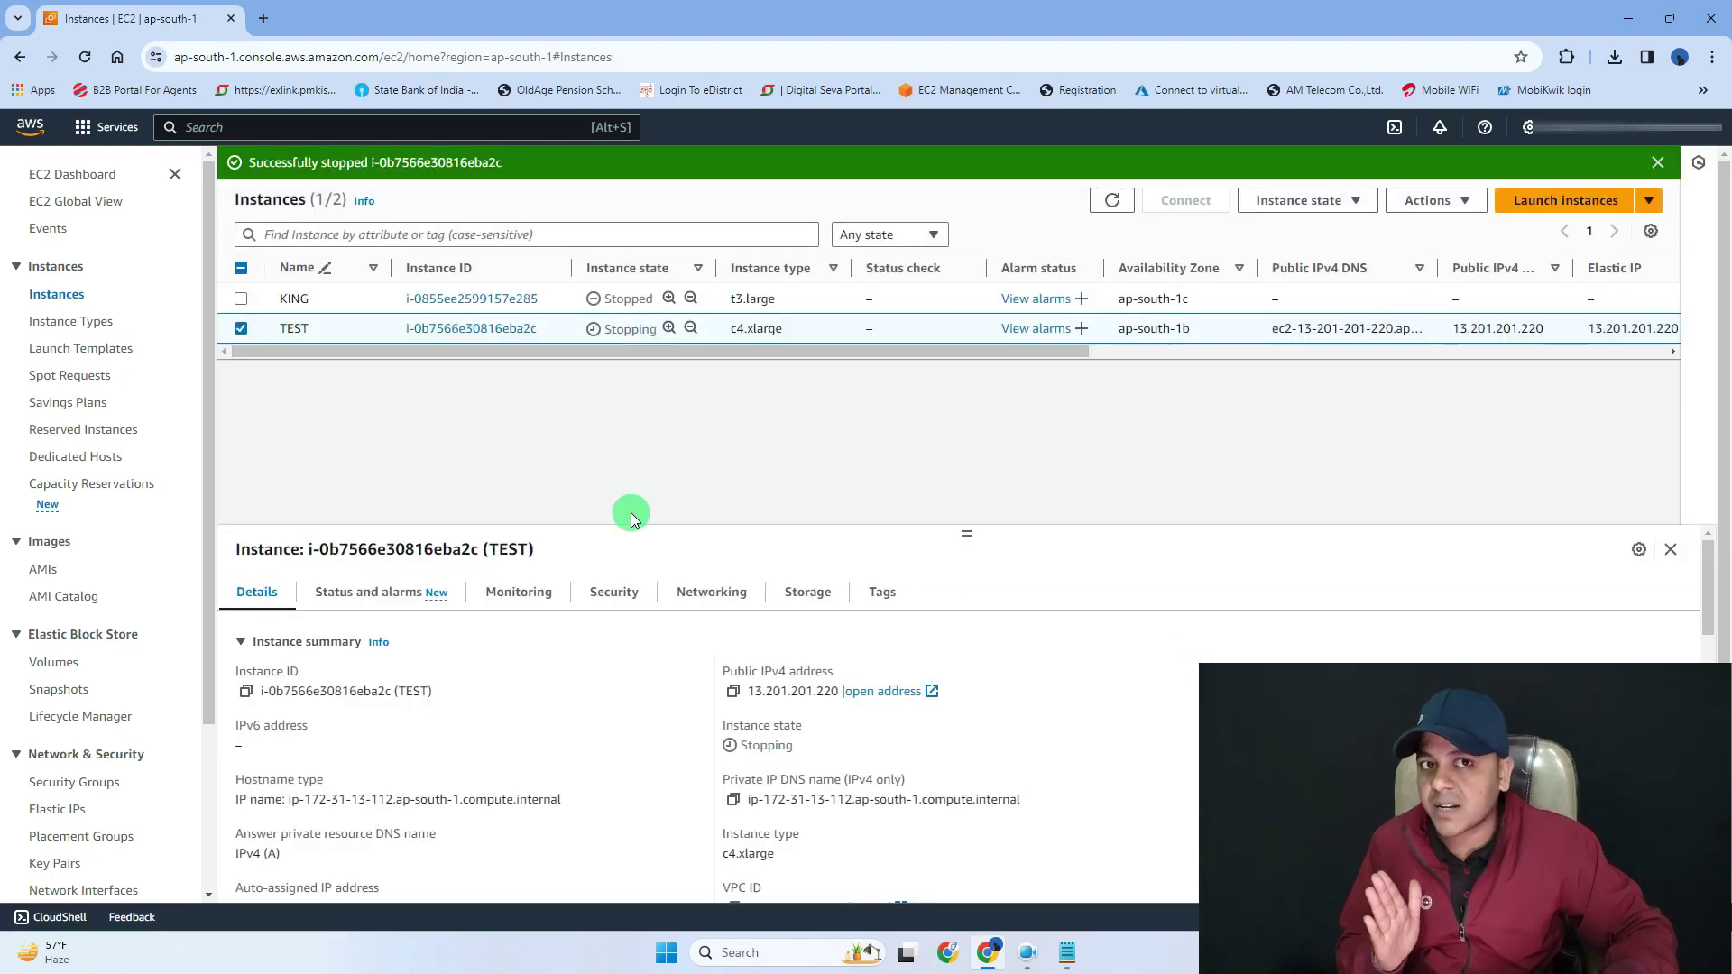
{"action": "left_click", "coordinate": [1261, 202]}
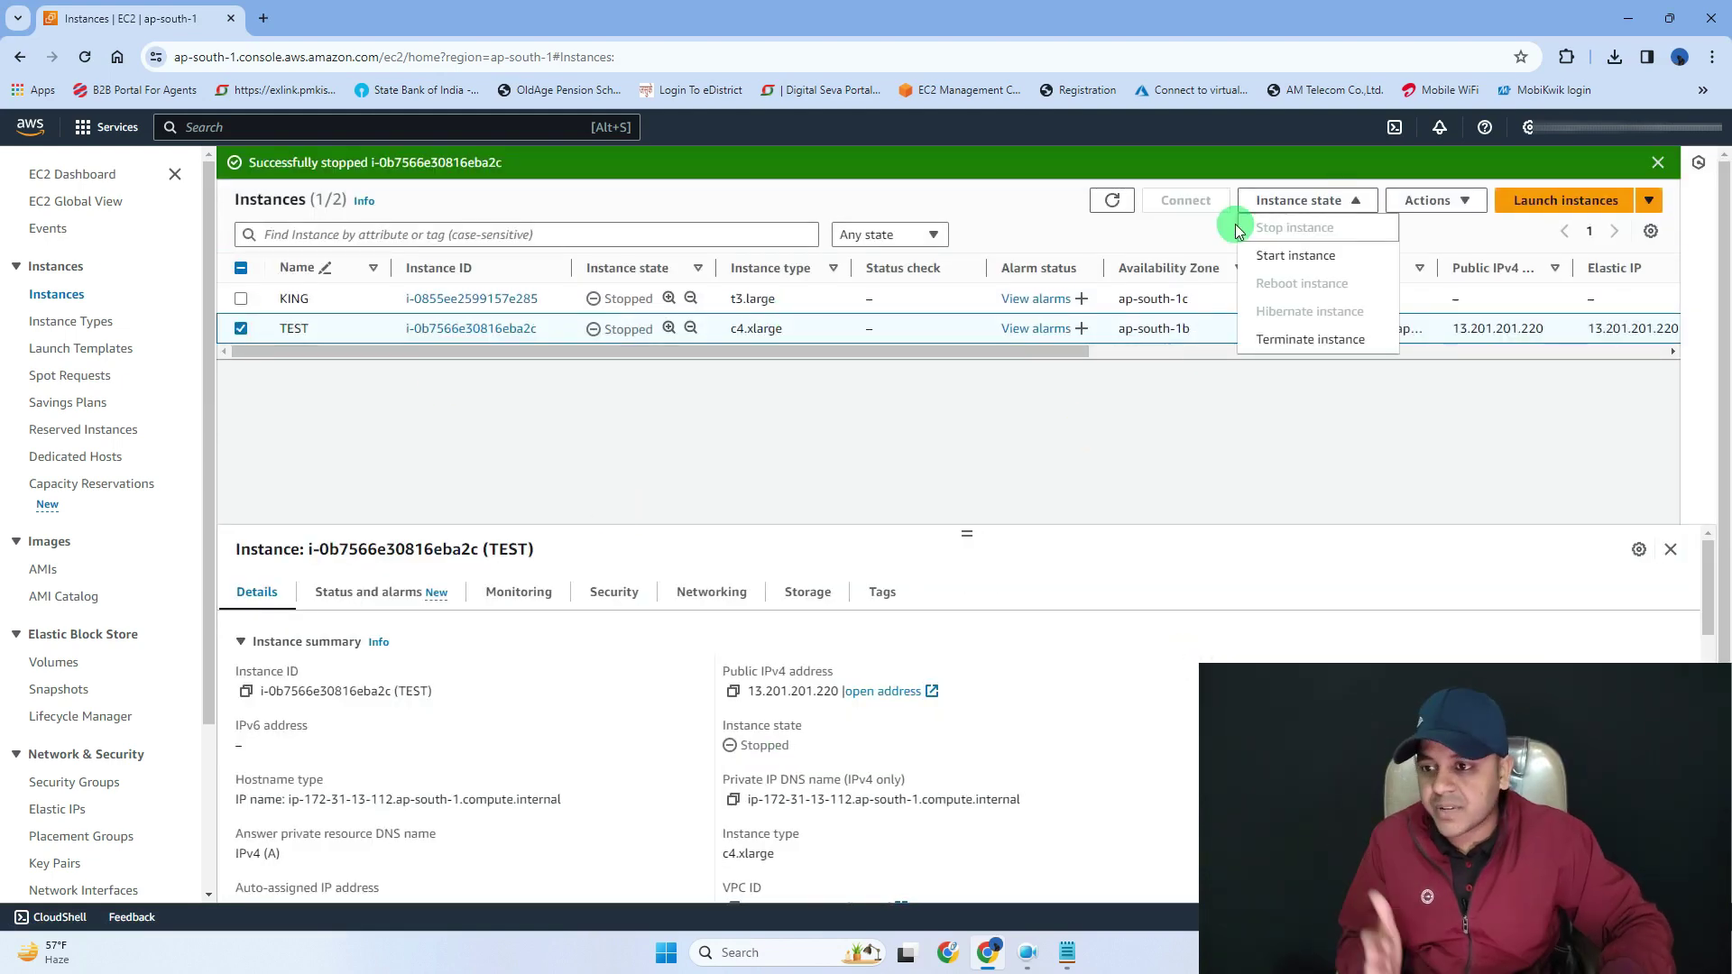
{"action": "left_click", "coordinate": [1322, 257]}
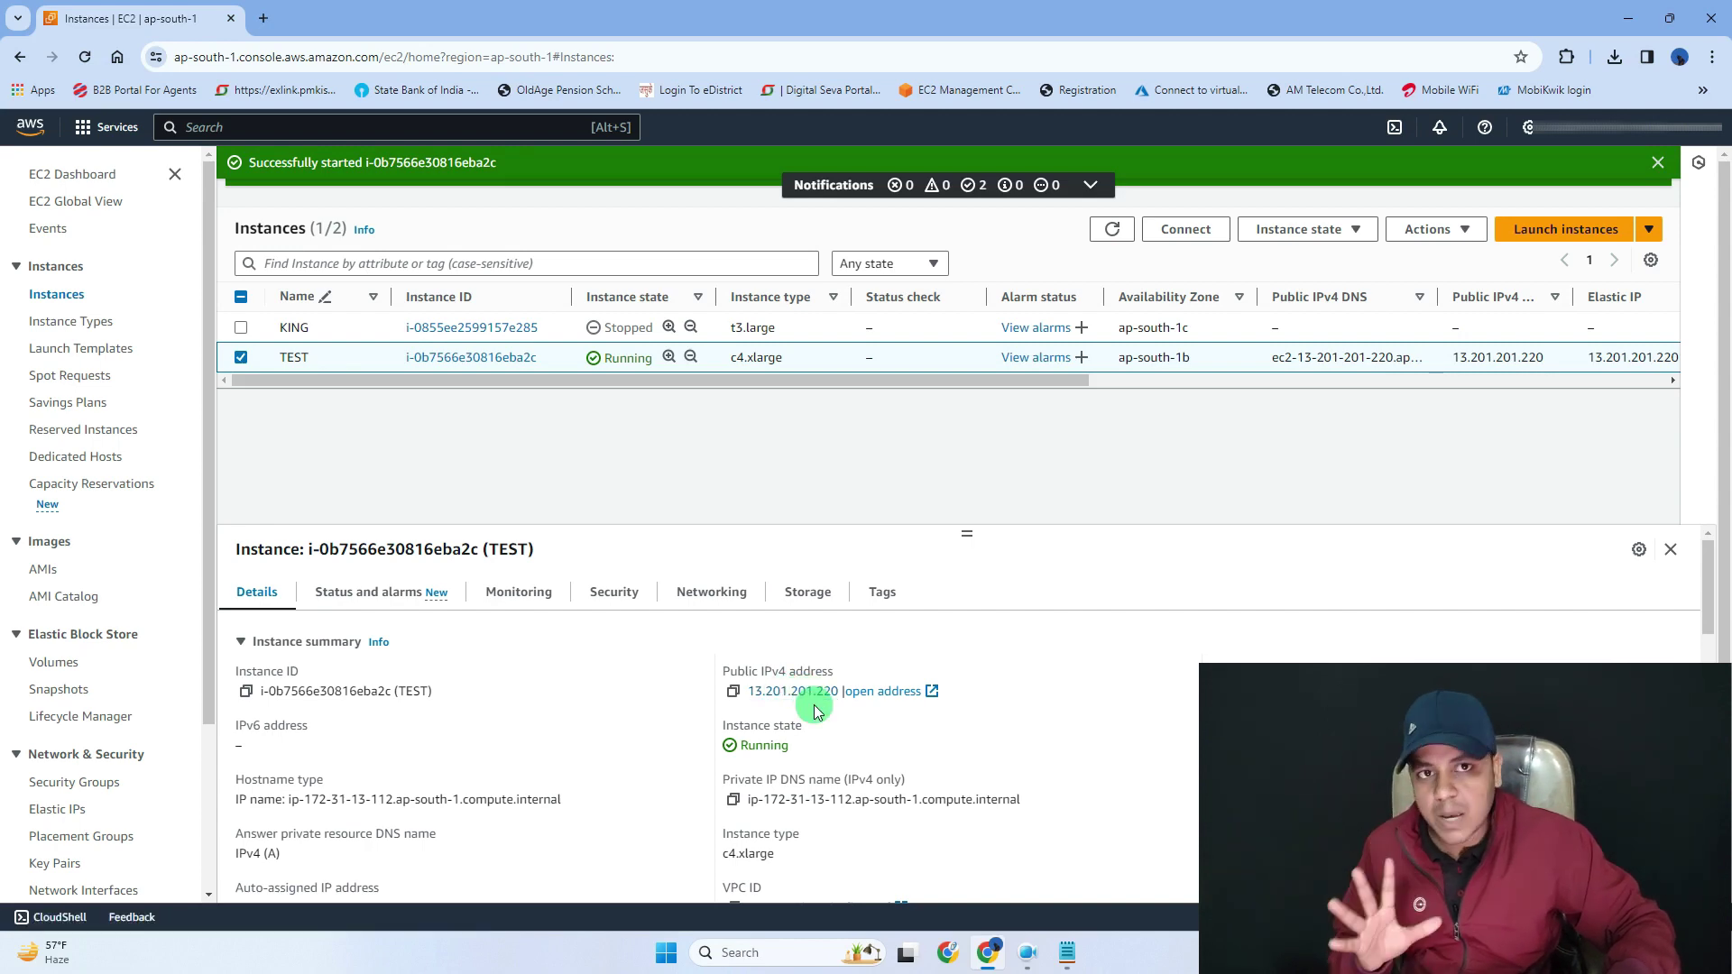
Open the TEST remote desktop file from the local Downloads folder and connect to the instance, accepting the unknown publisher.
{"action": "left_click", "coordinate": [1631, 16]}
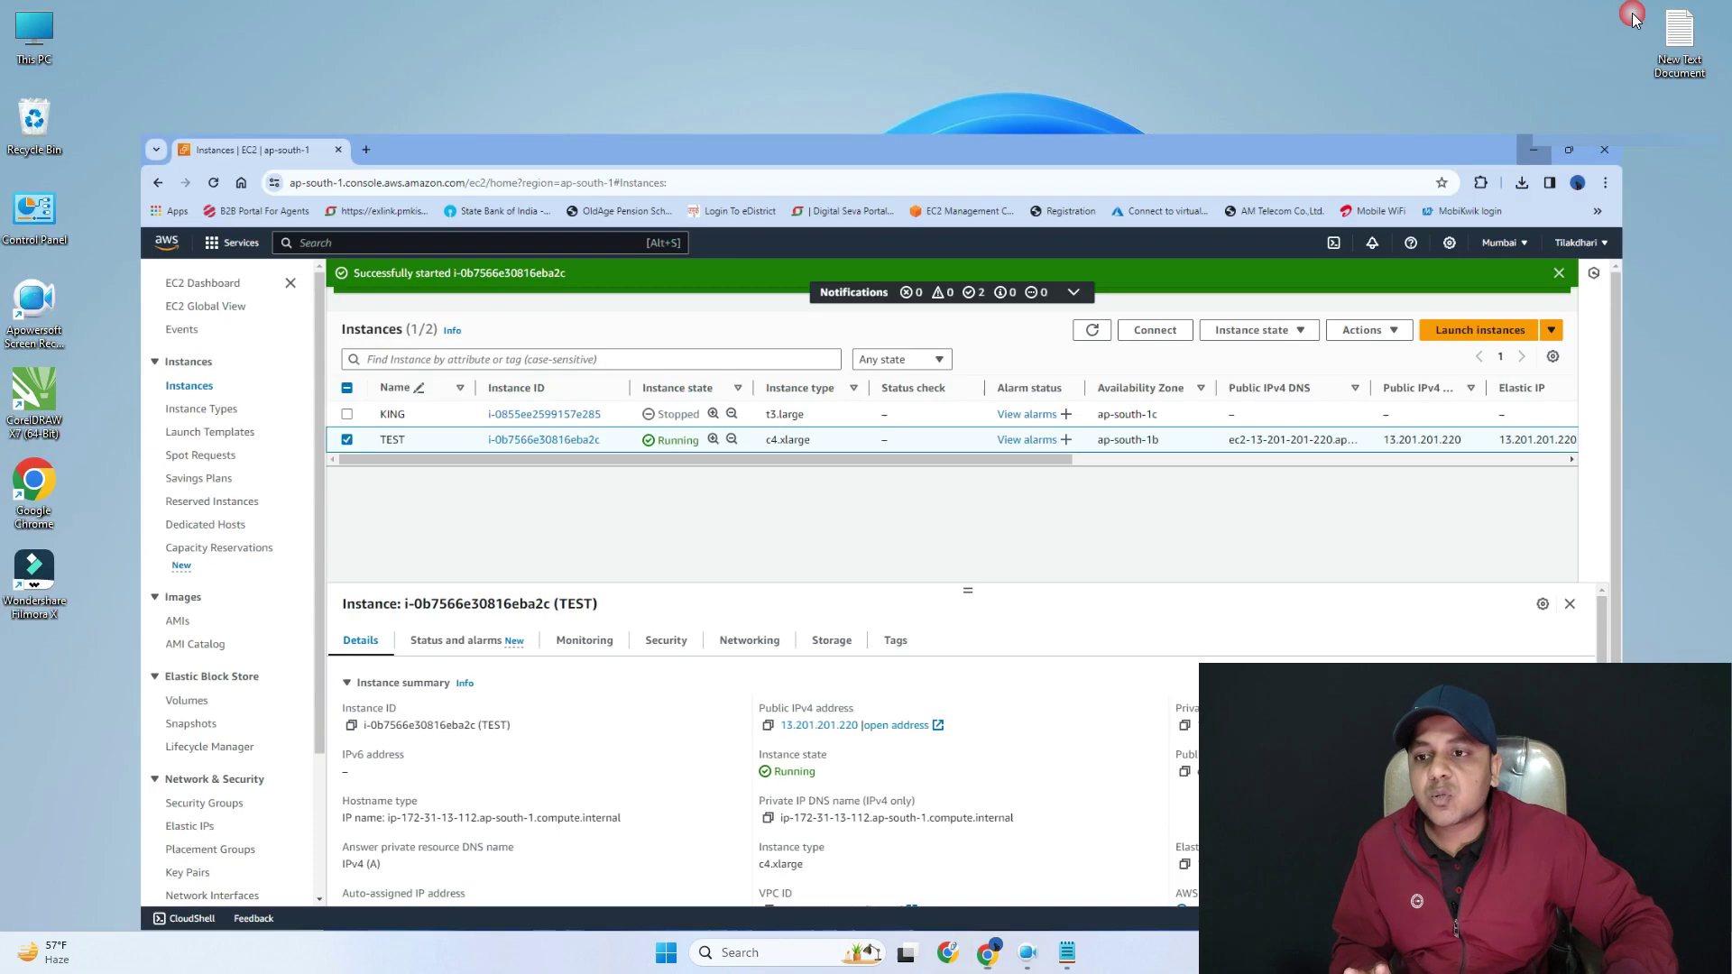
{"action": "double_click", "coordinate": [26, 24]}
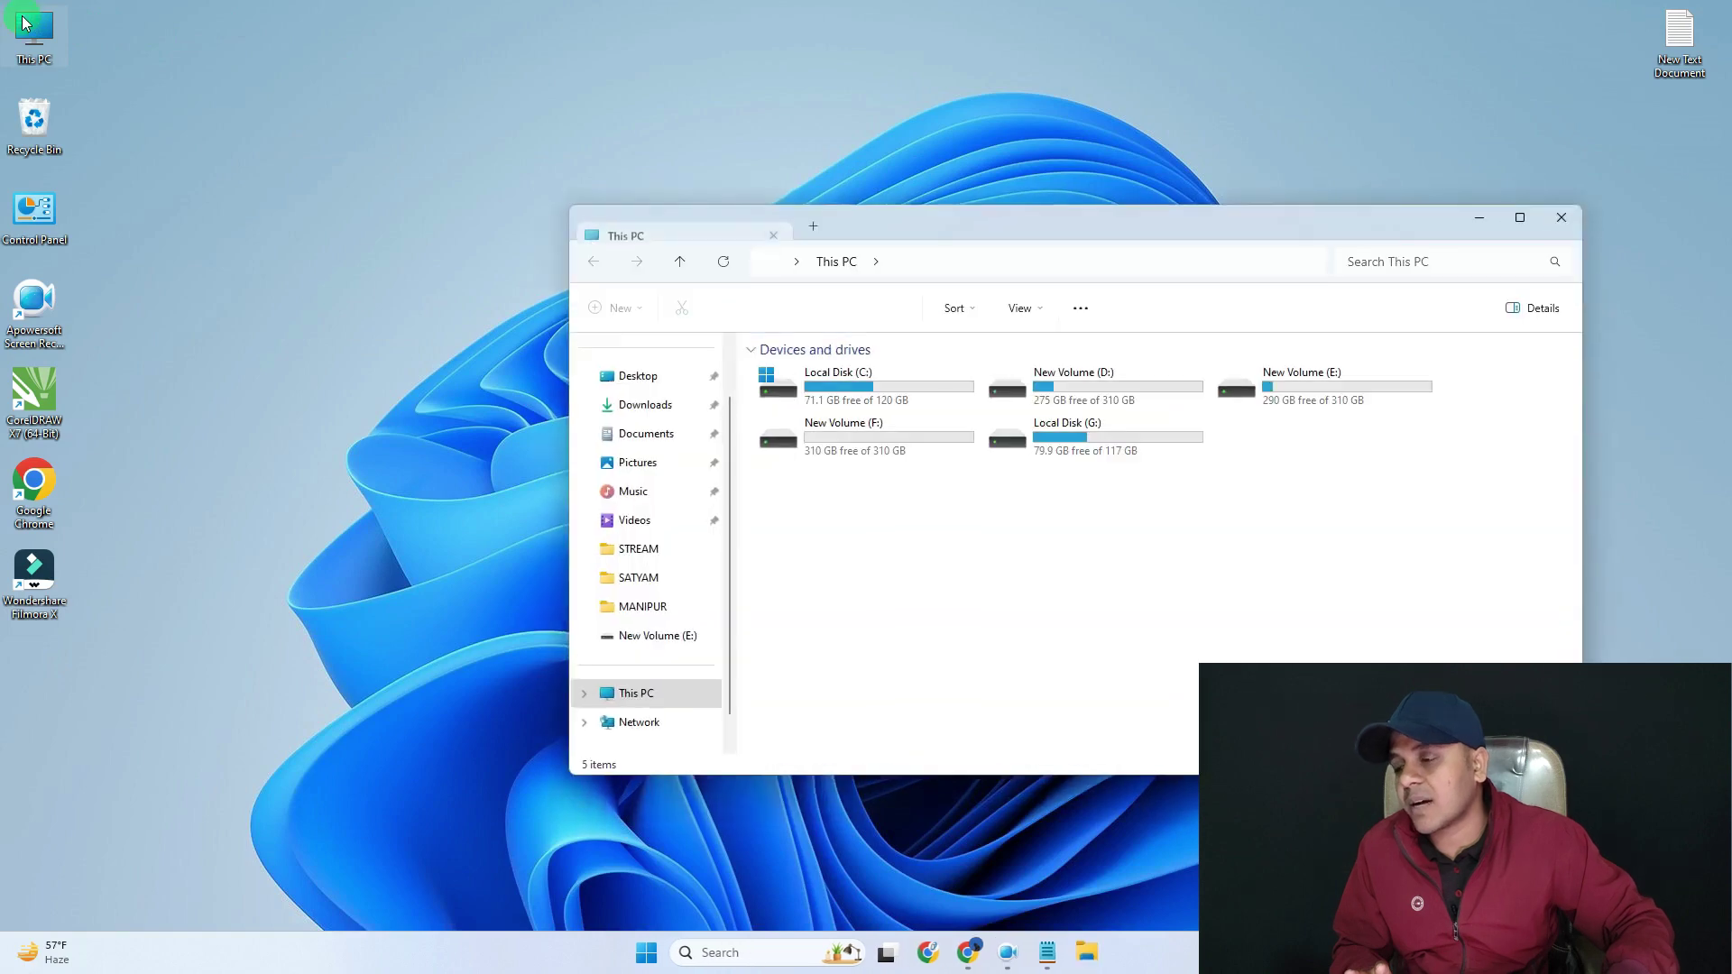
{"action": "left_click", "coordinate": [641, 406]}
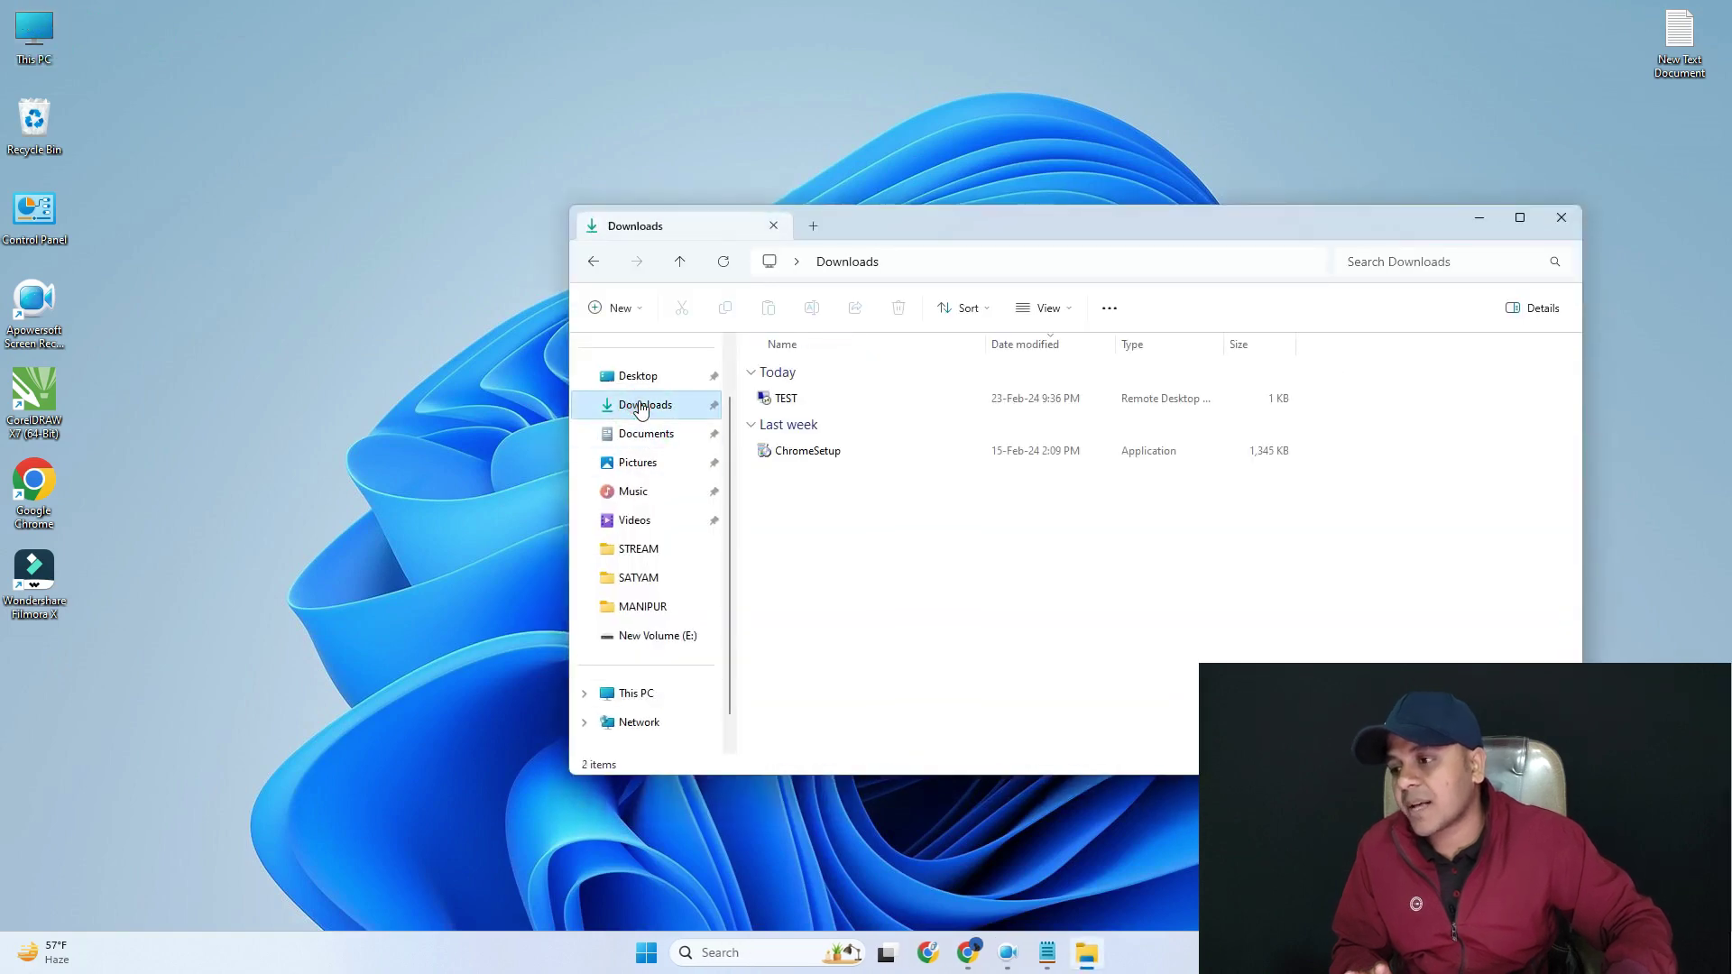
{"action": "double_click", "coordinate": [794, 398]}
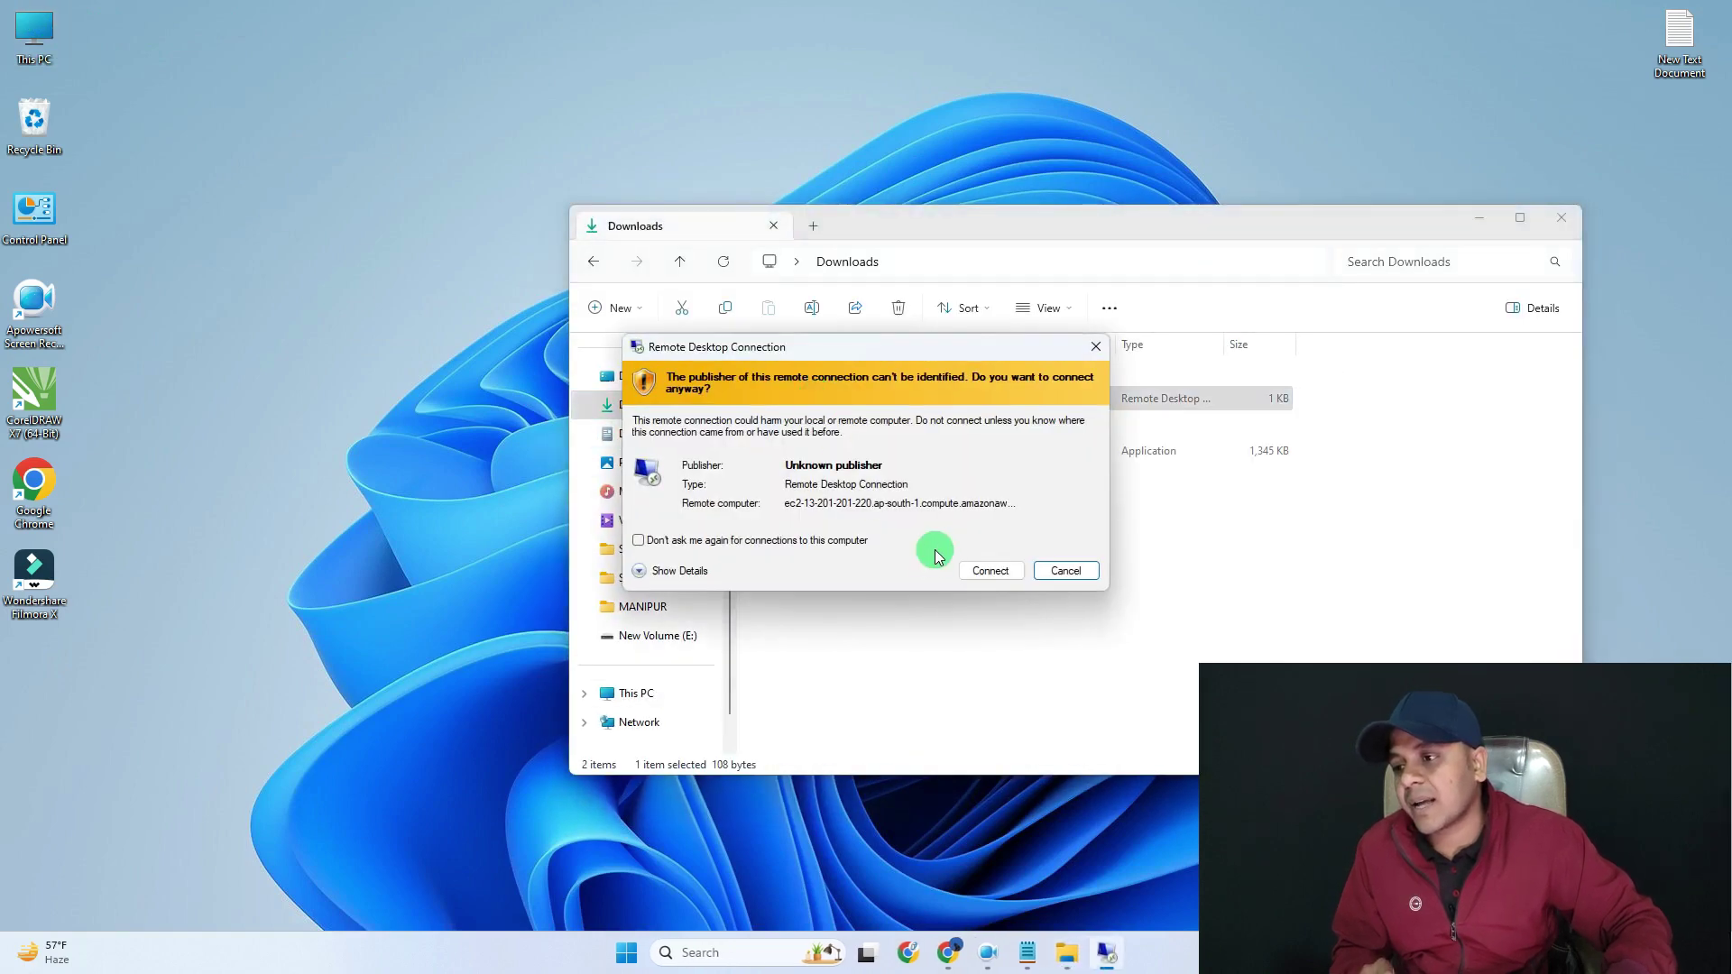
{"action": "left_click", "coordinate": [989, 570]}
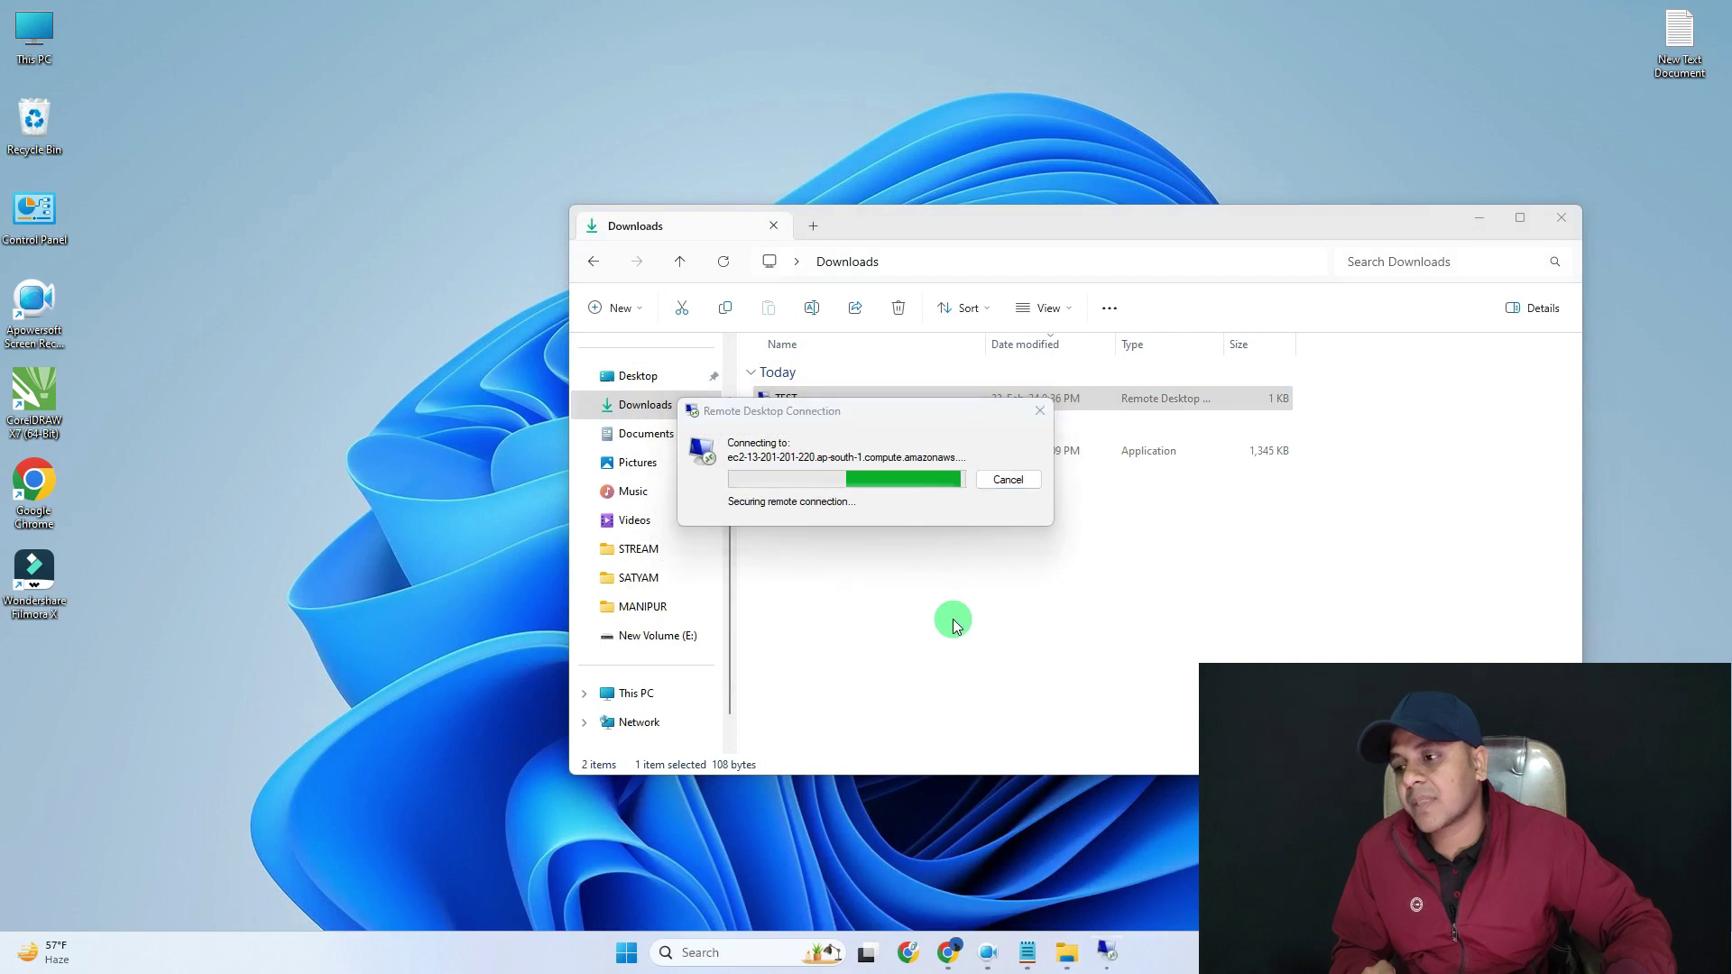